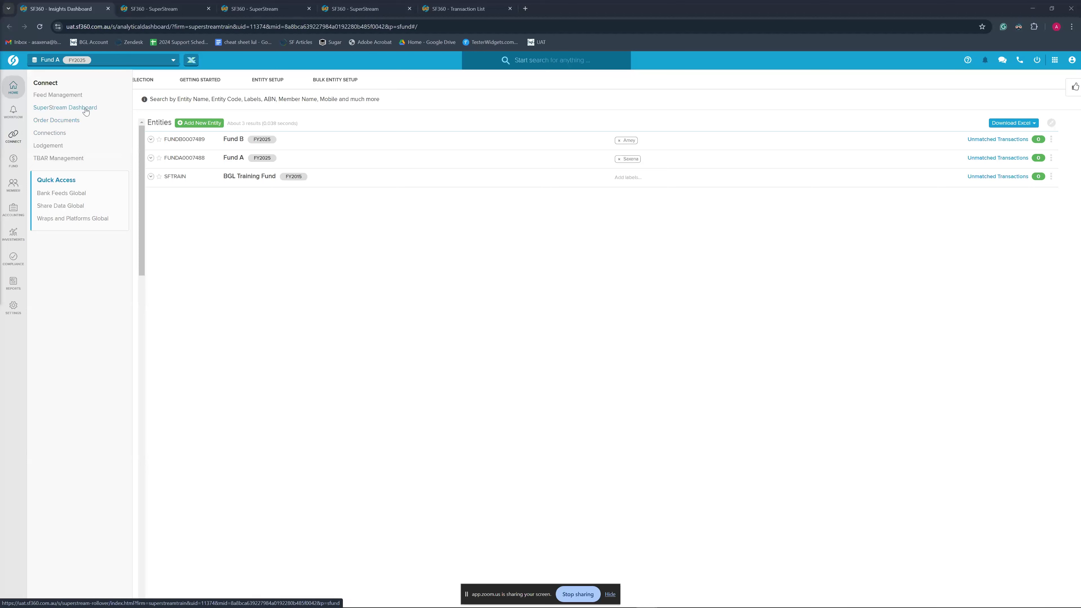
Open the SuperStream Dashboard from the Connect menu
left_click(86, 110)
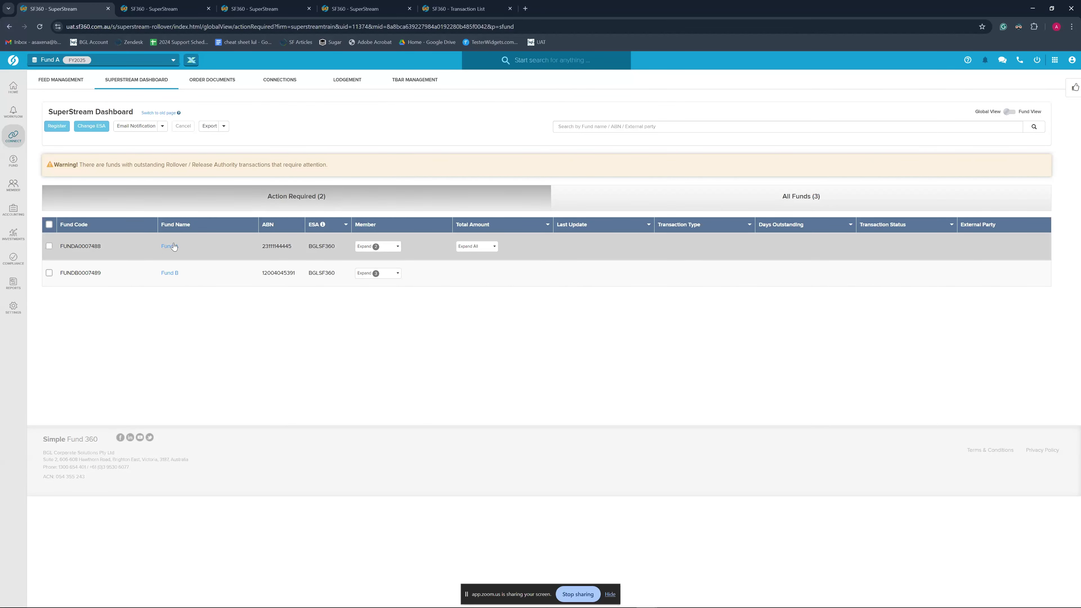
left_click(395, 248)
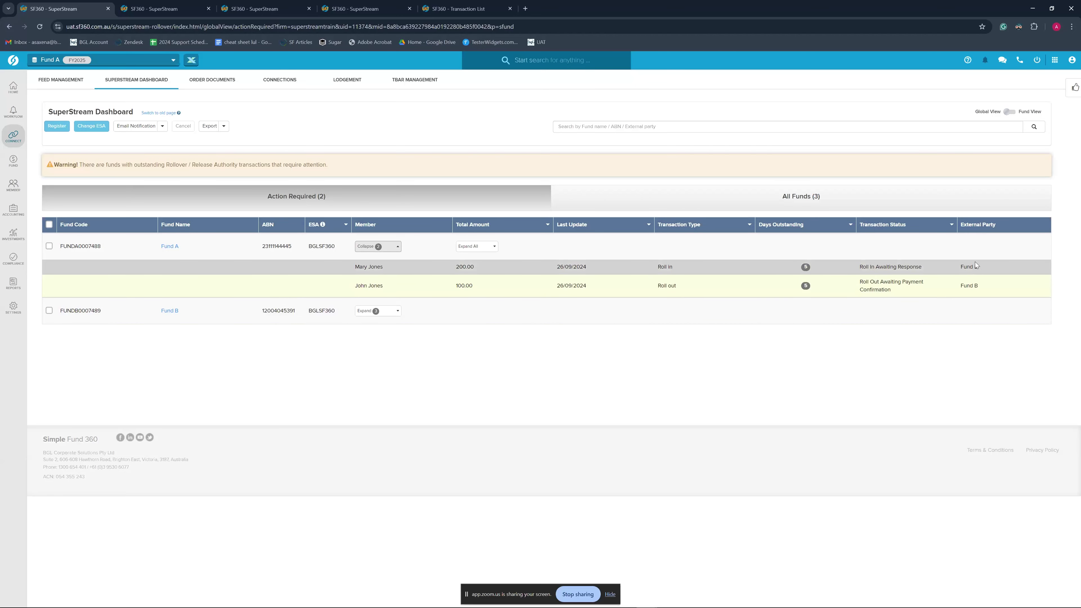
left_click(388, 313)
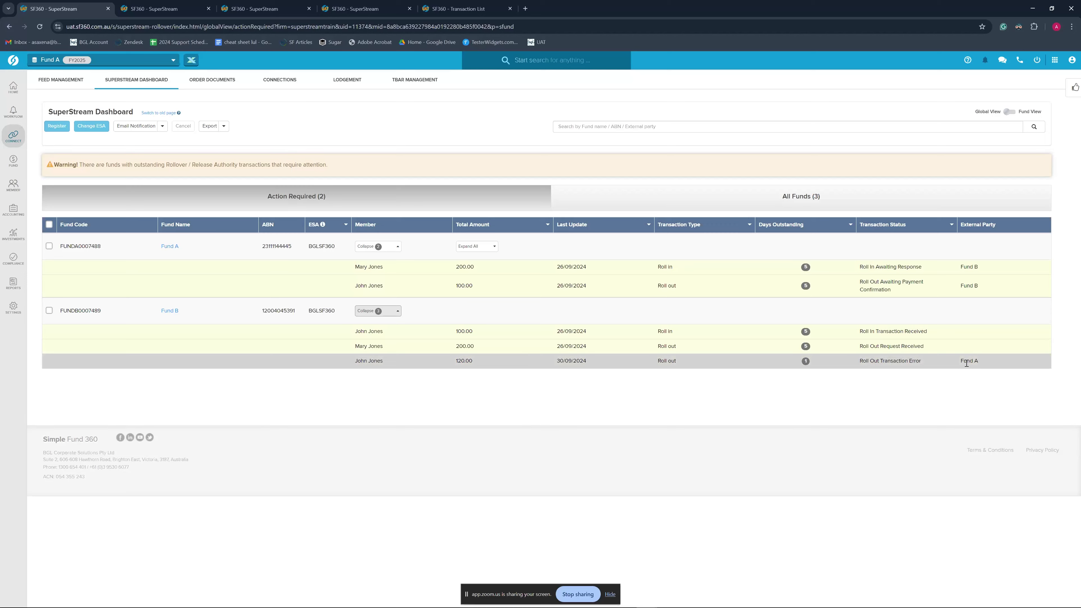
left_click(396, 311)
left_click(378, 246)
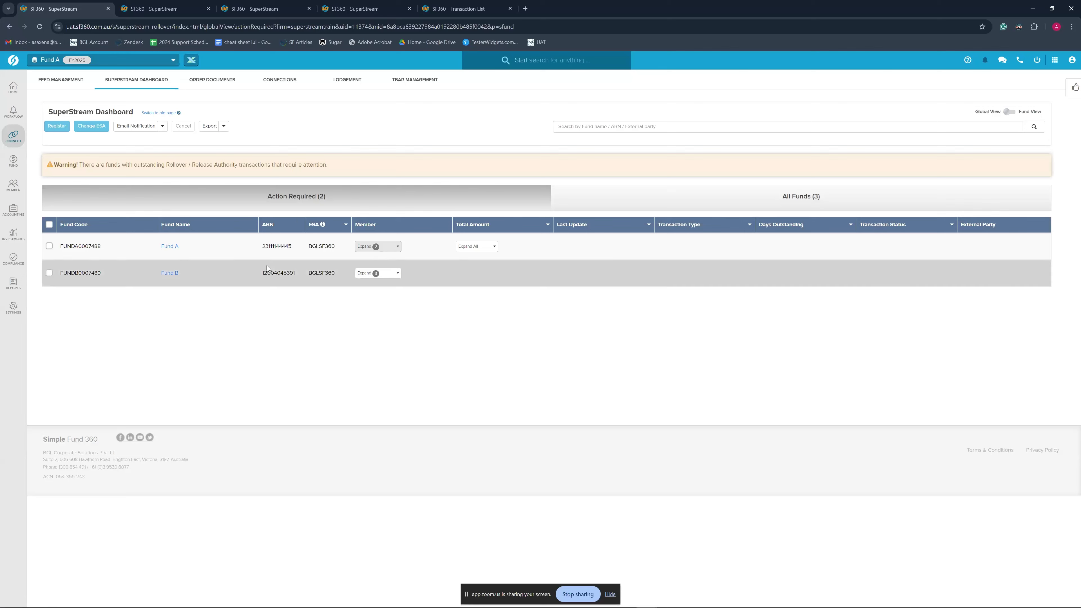
Show the All Funds tab and filter the fund list by a single label
left_click(700, 209)
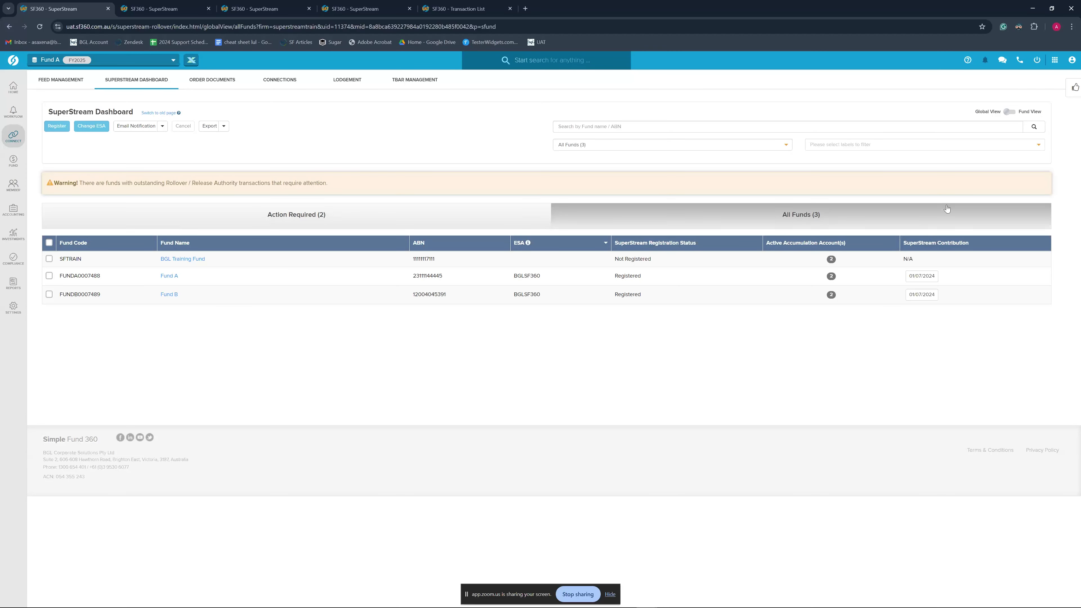
left_click(855, 146)
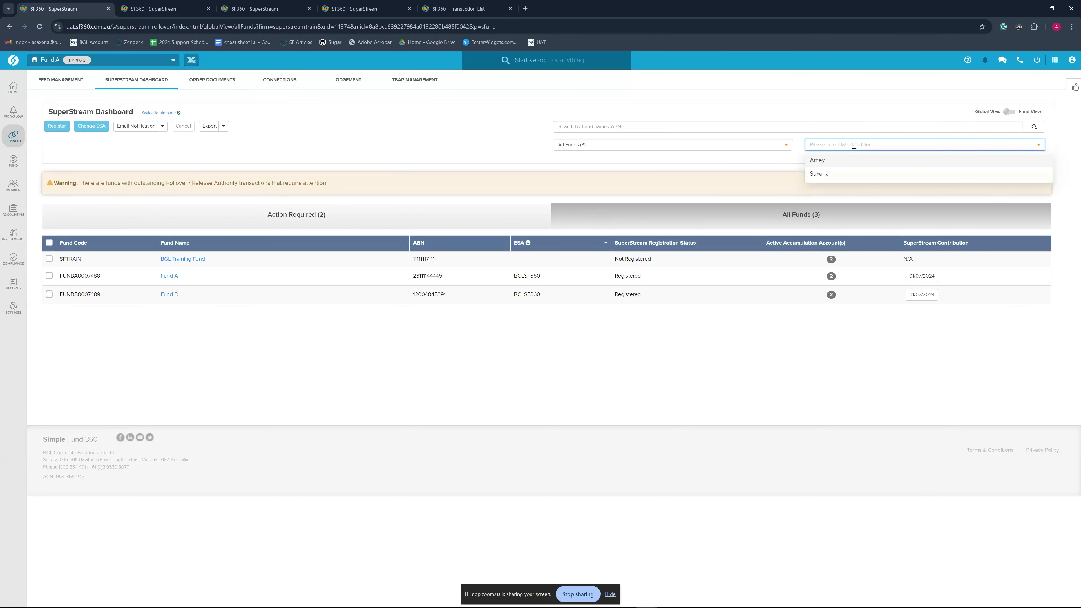
left_click(768, 161)
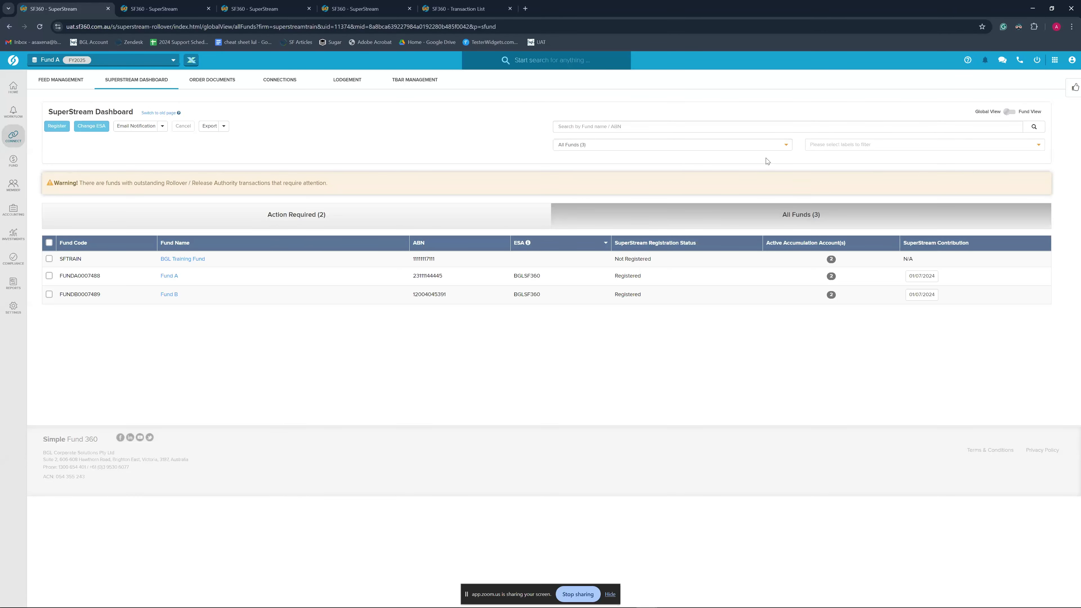
left_click(845, 146)
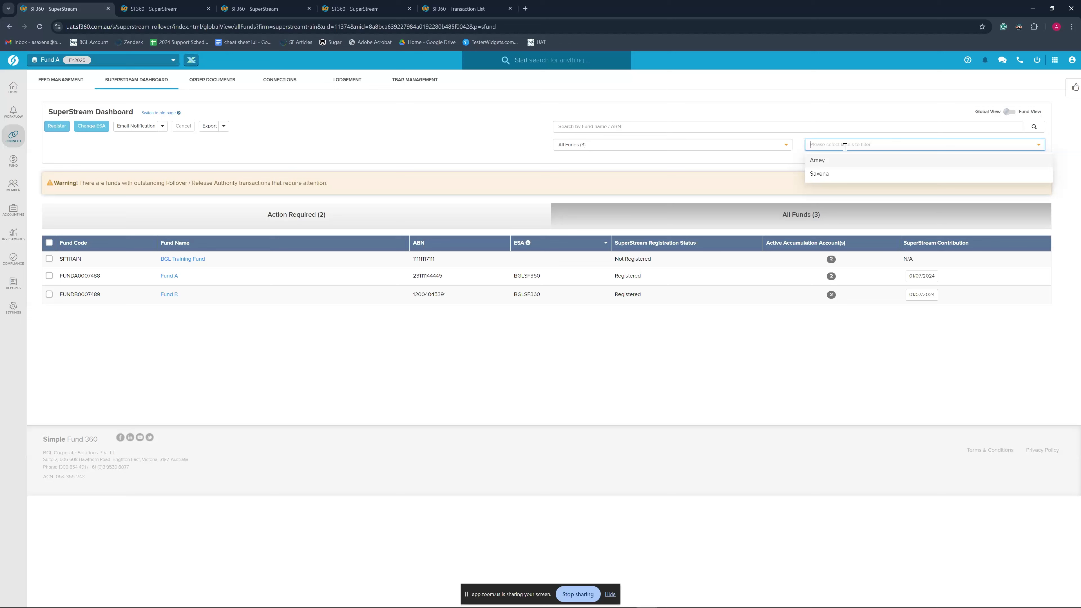
left_click(842, 161)
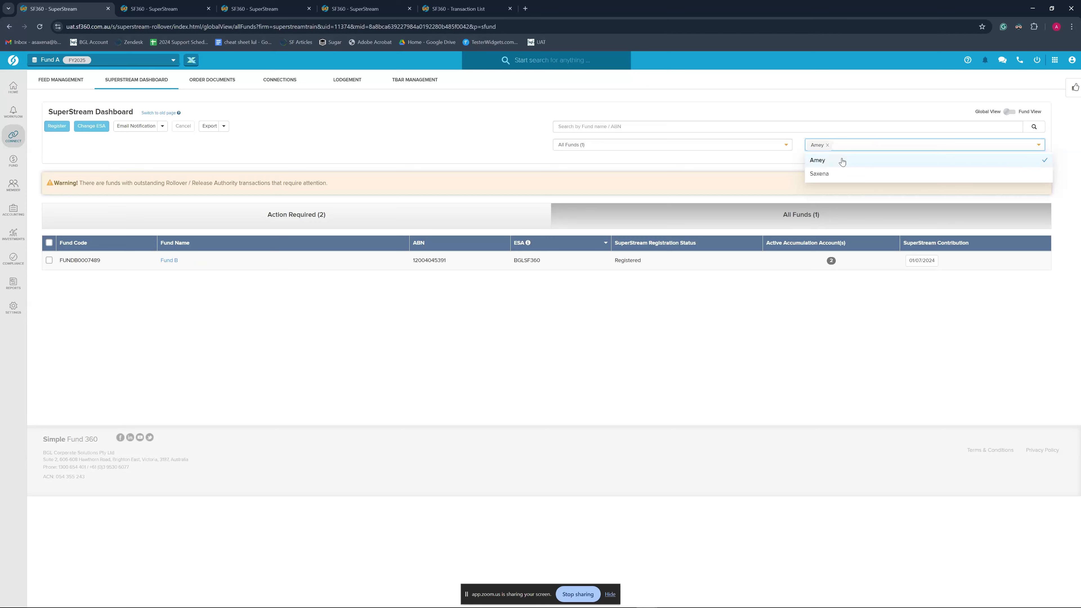
Add a second label to the filter, then remove both labels so all three funds show
left_click(868, 145)
left_click(827, 145)
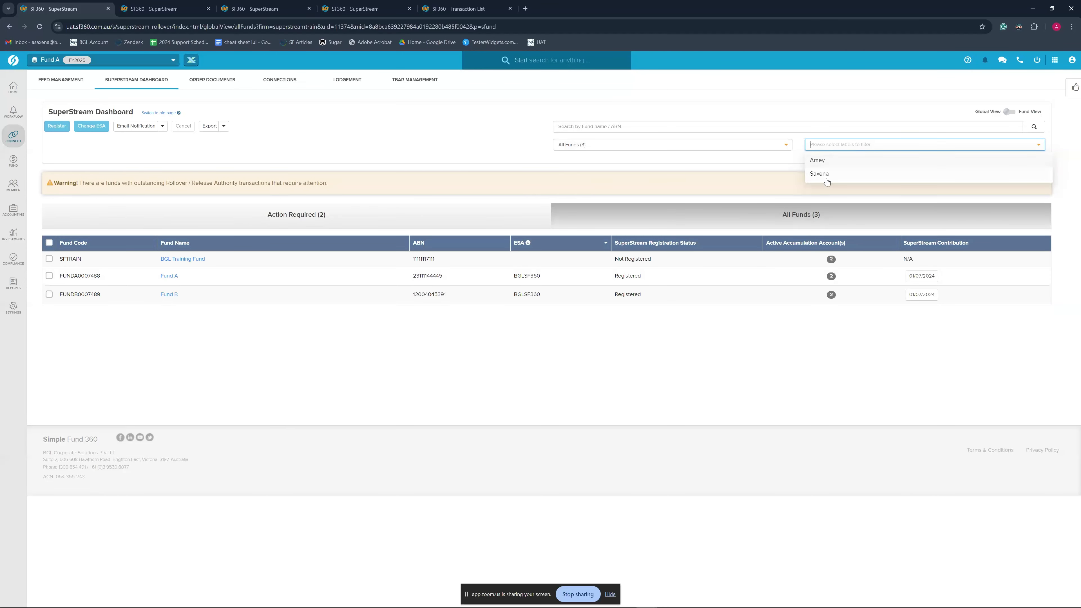
left_click(834, 162)
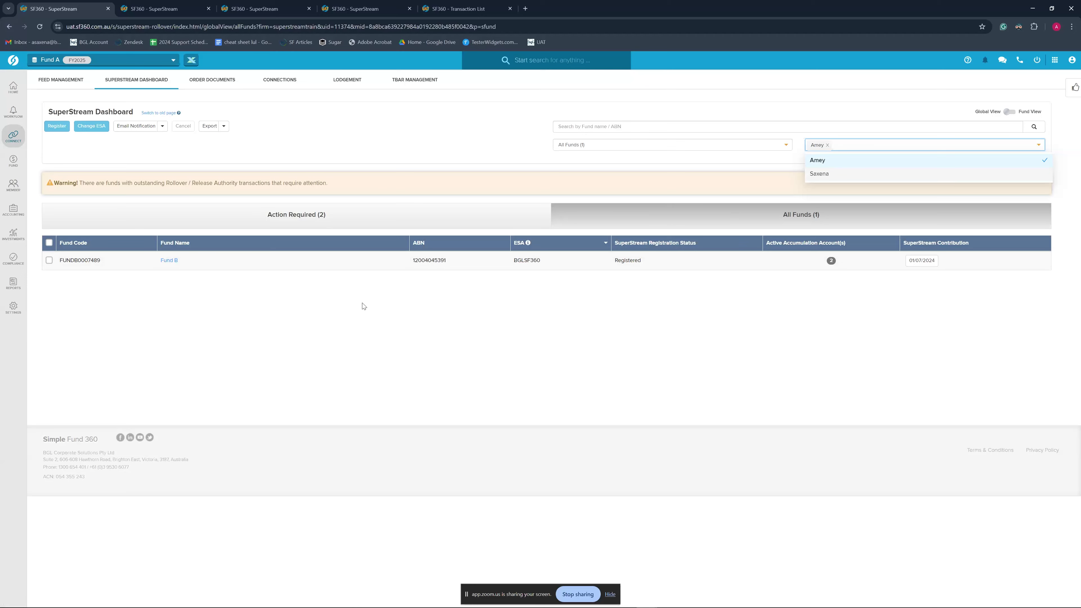
left_click(824, 174)
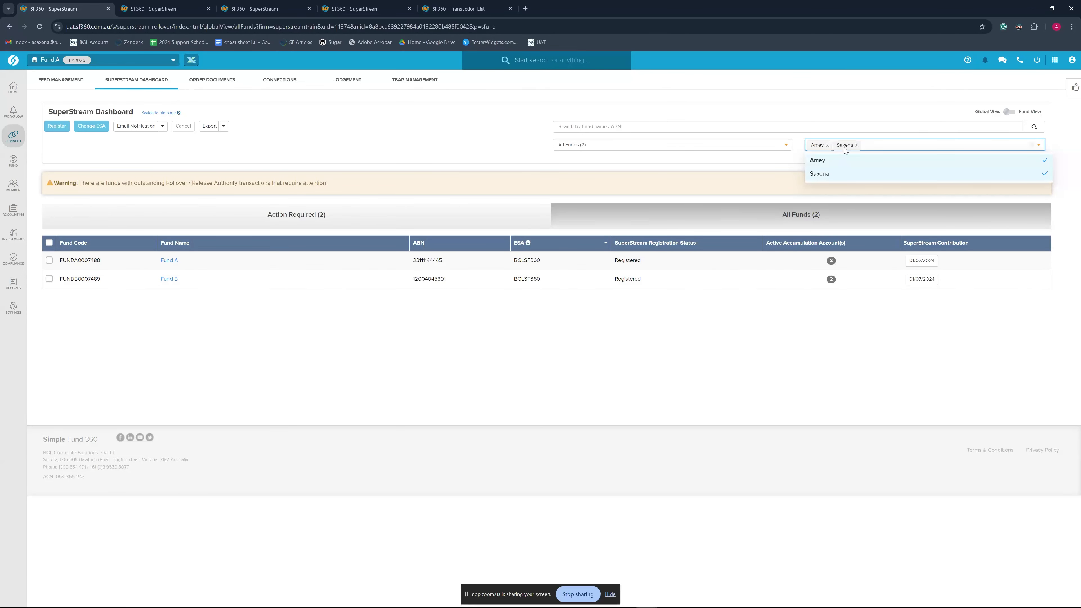
left_click(827, 145)
left_click(831, 145)
left_click(658, 176)
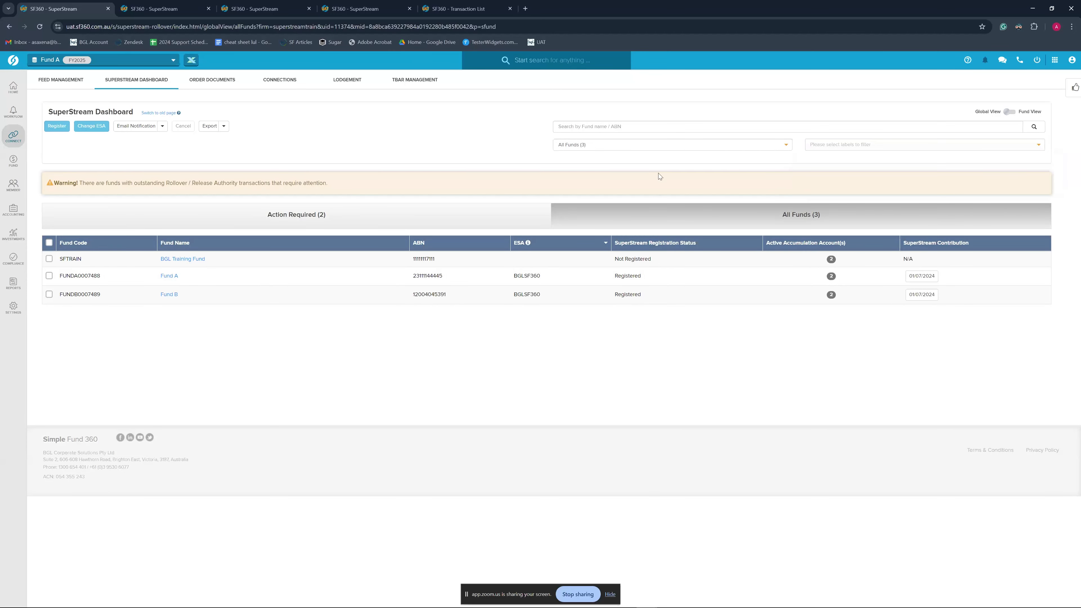
left_click(607, 149)
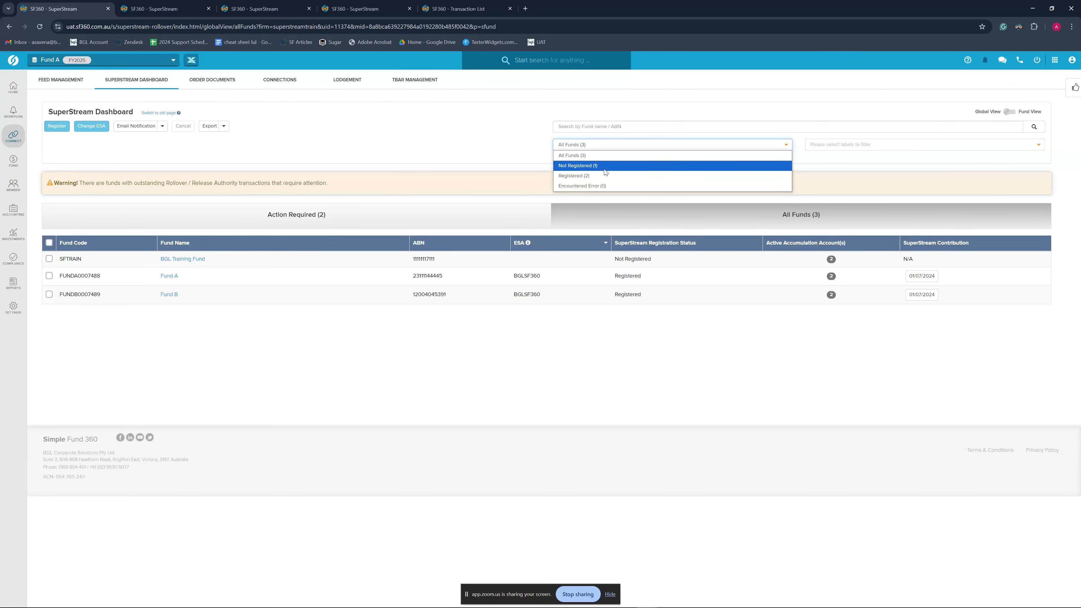
left_click(603, 186)
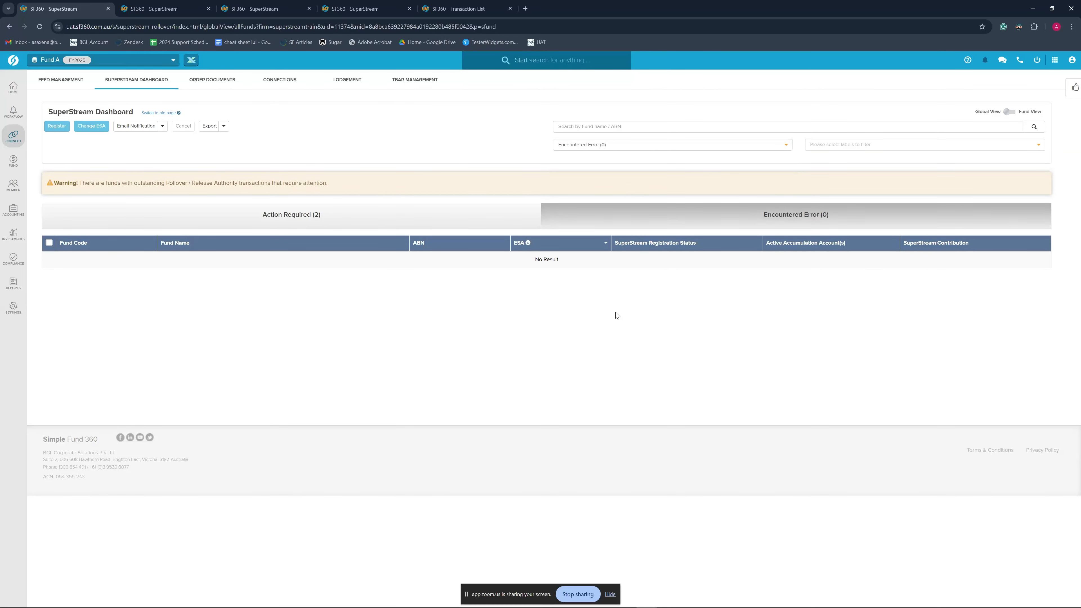
left_click(628, 148)
left_click(596, 176)
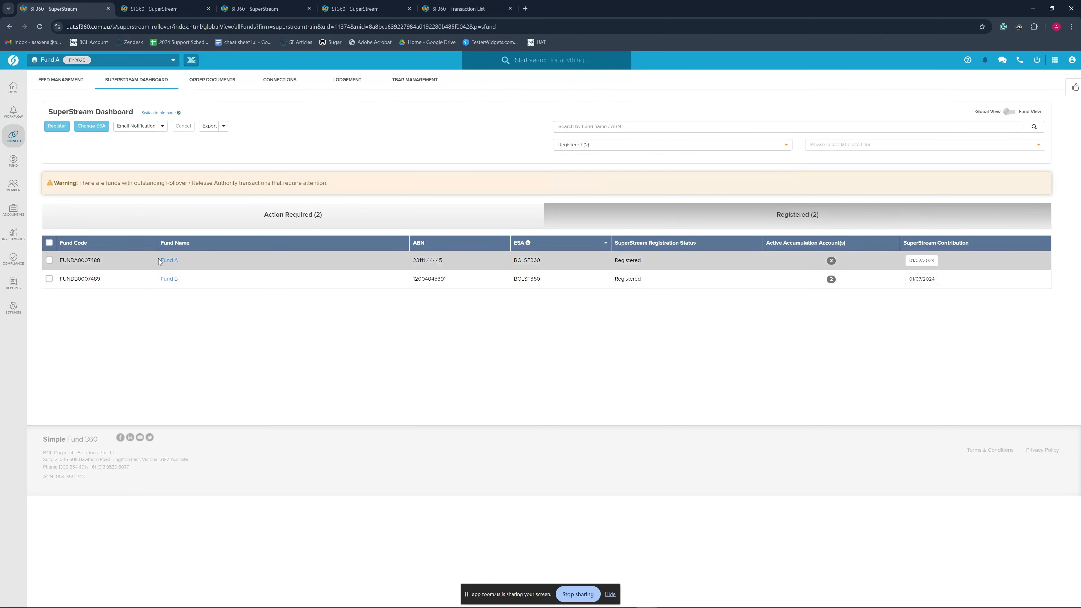
left_click(630, 144)
left_click(596, 166)
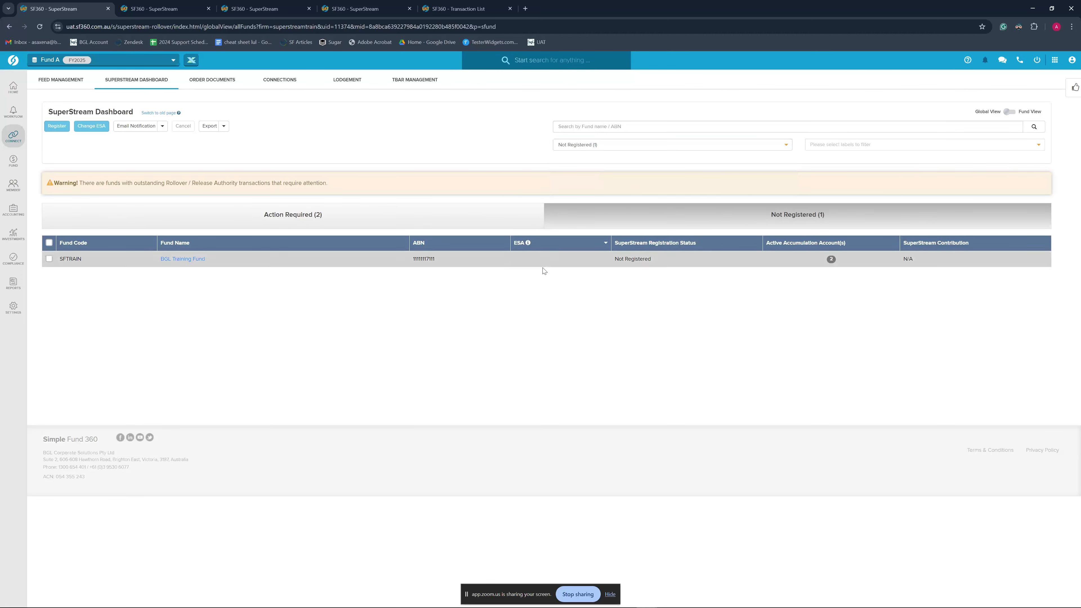
left_click(630, 145)
left_click(592, 157)
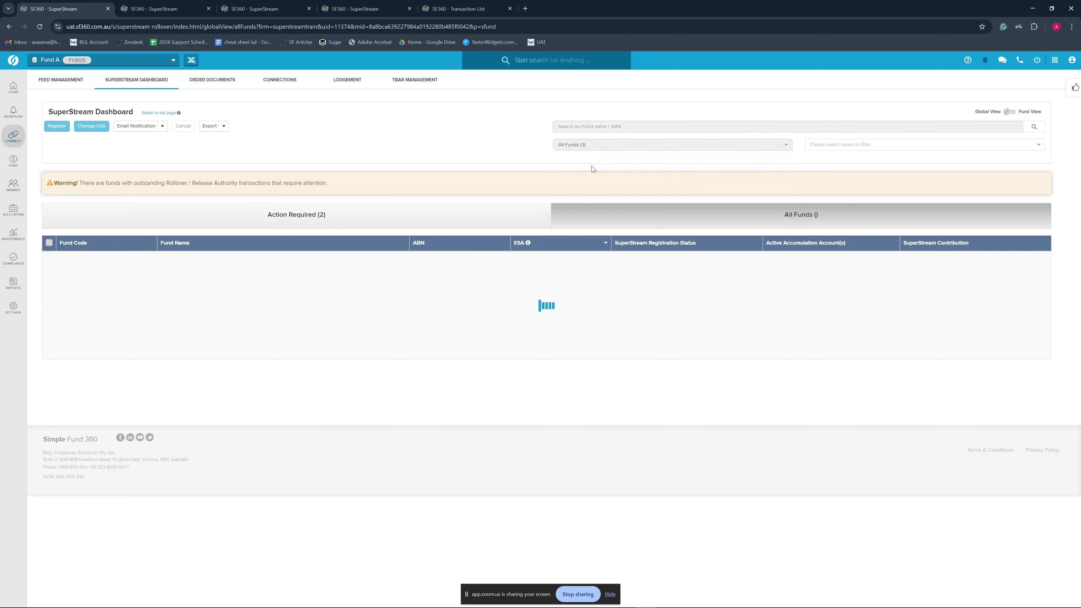
left_click(585, 125)
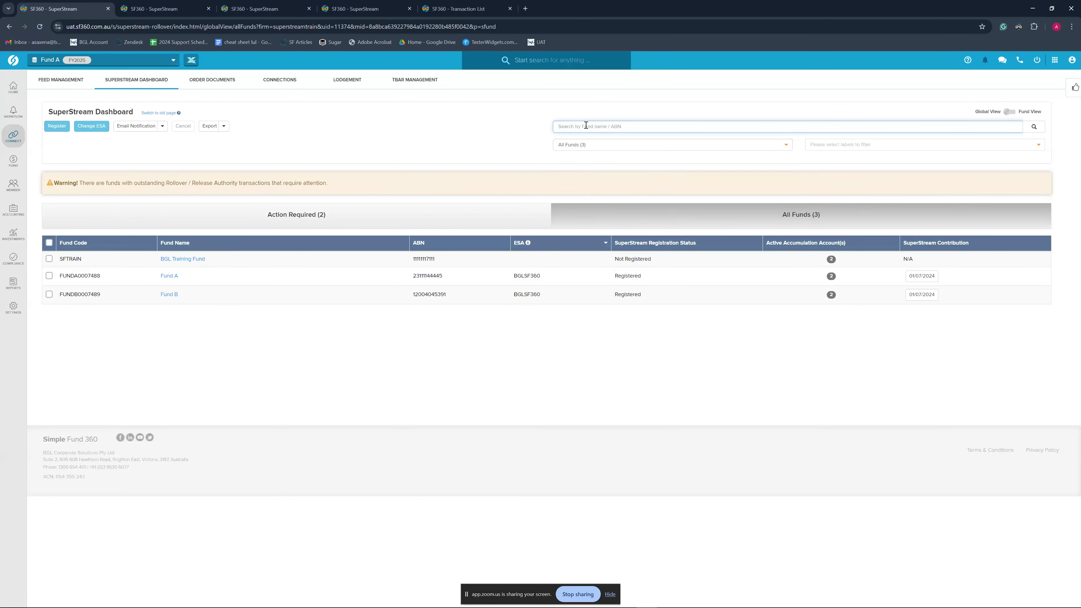
type("Fund A")
key("Return")
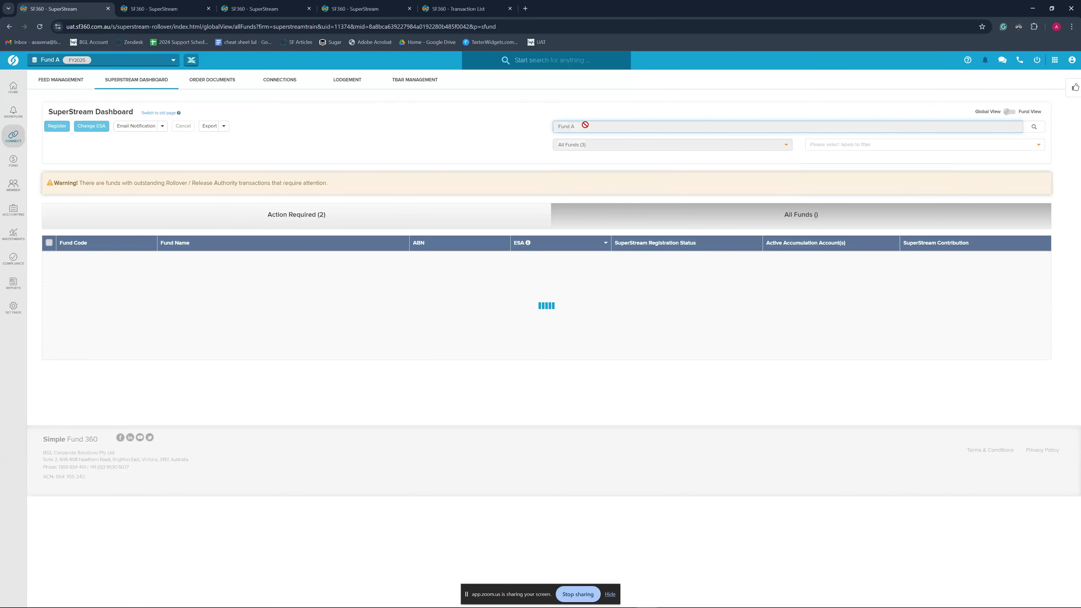
left_click_drag(584, 126, 524, 133)
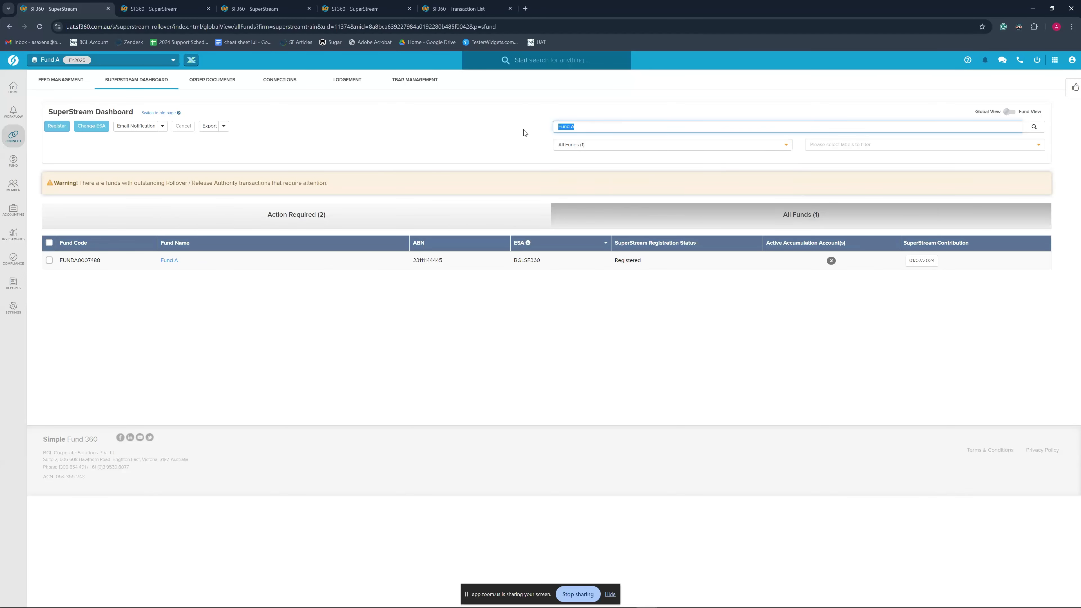
key("BackSpace")
key("Return")
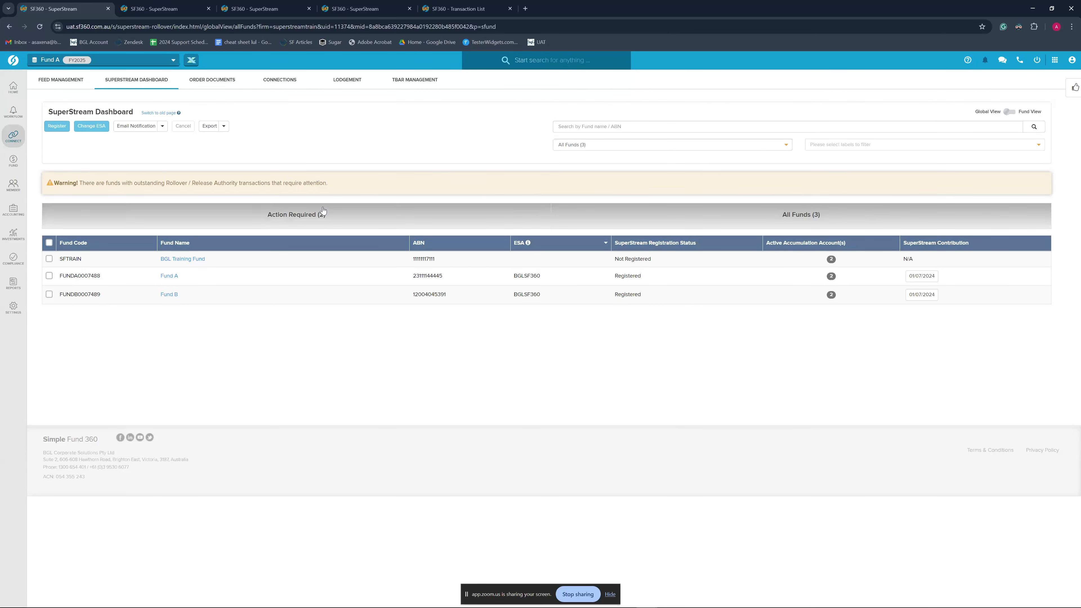
Export the Notification Letters (New ESA Registration) and preview the report pack in the Report Portal
left_click(224, 126)
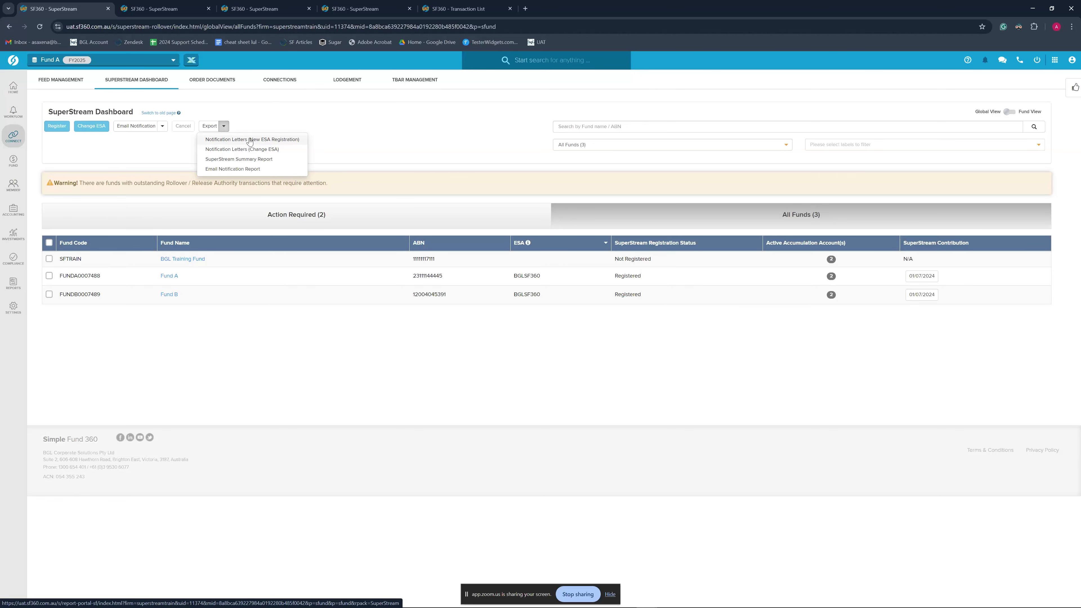
left_click(250, 140)
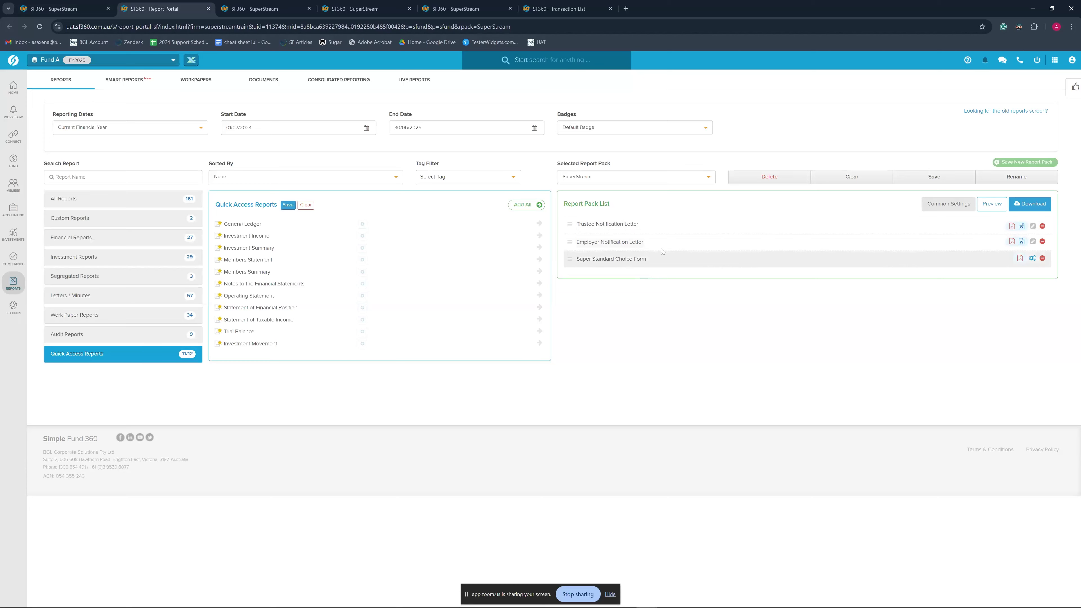
left_click(986, 204)
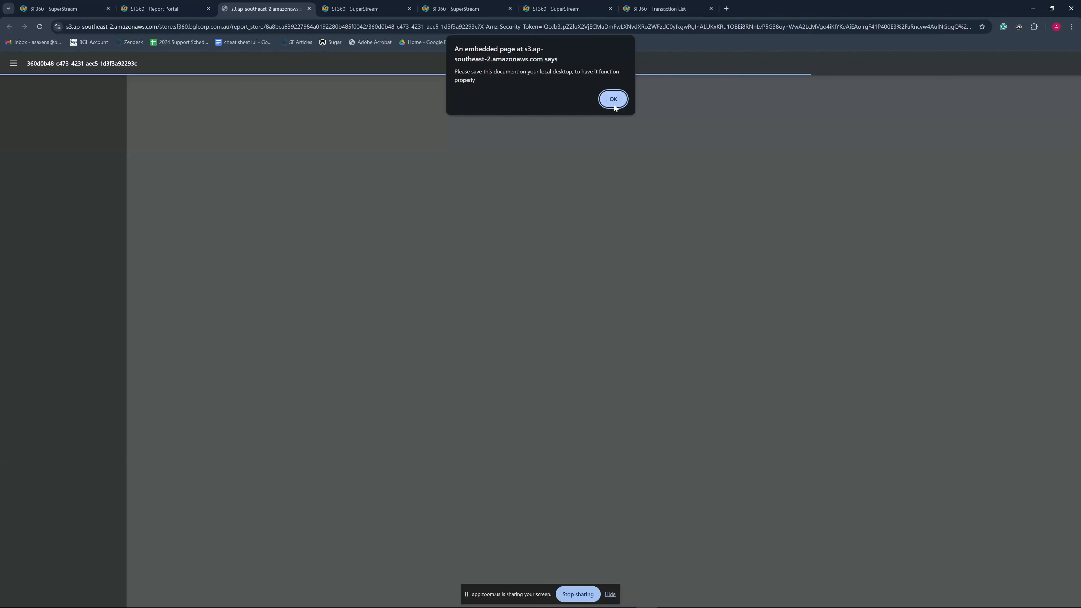
Scroll through the DefaultReportPack PDF, then close it and the Report Portal
left_click(614, 100)
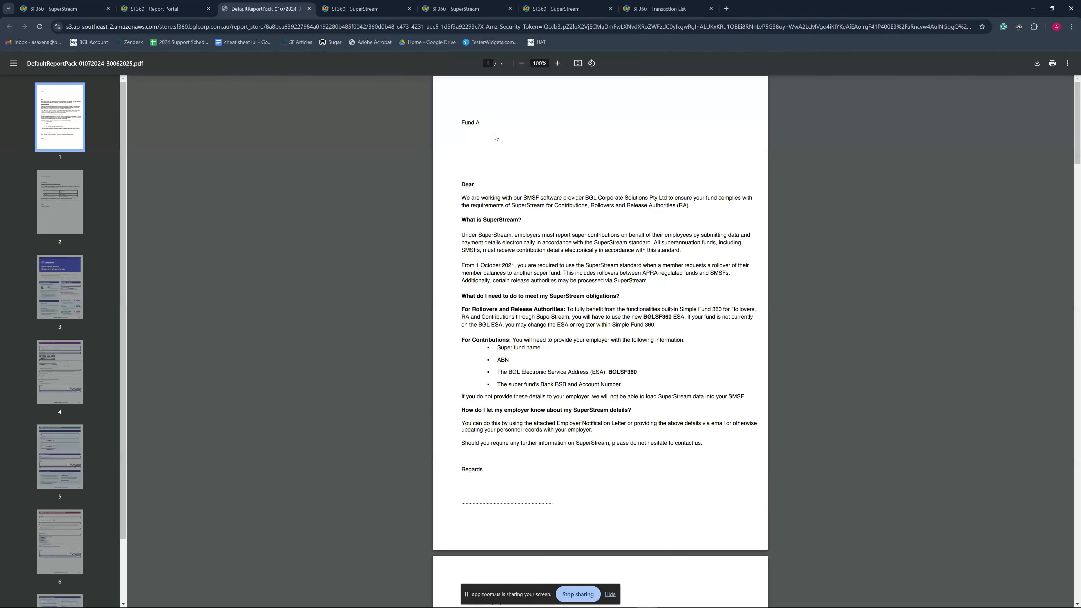
scroll(590, 330, "down", 7)
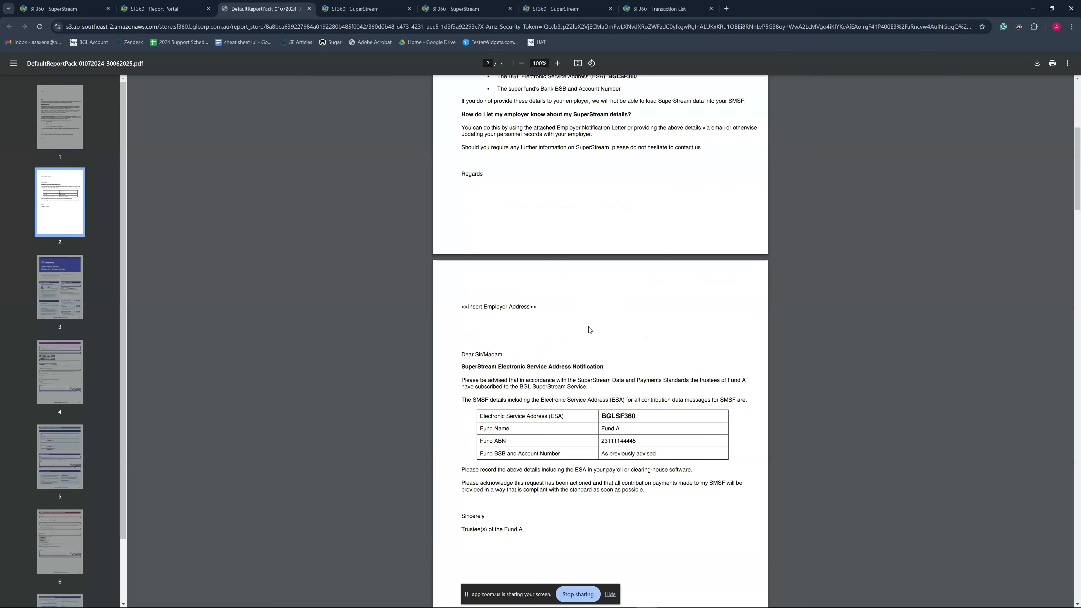
scroll(589, 330, "up", 10)
scroll(552, 386, "down", 14)
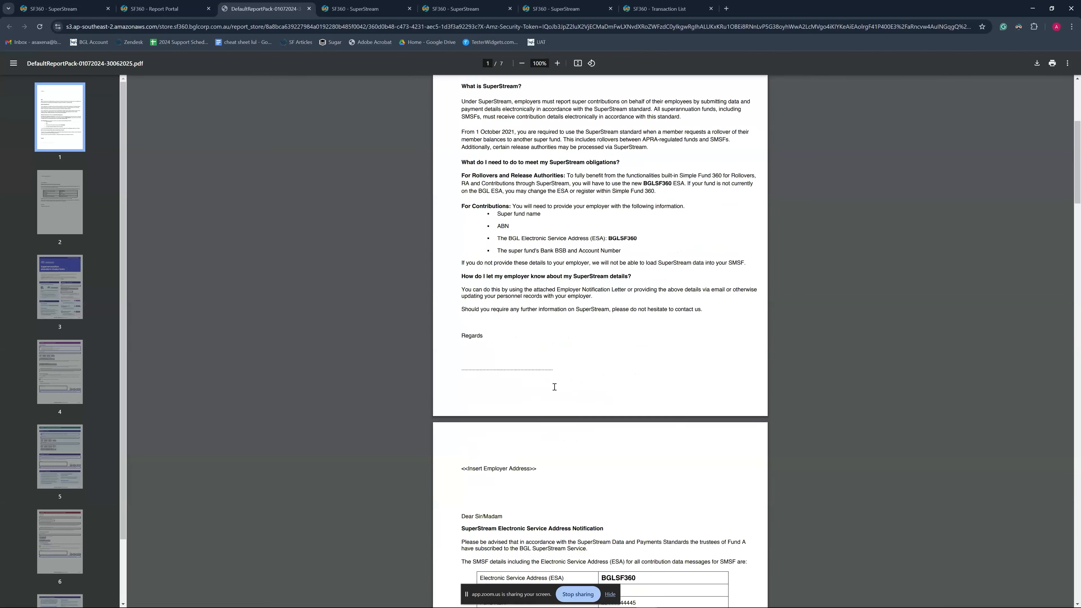
scroll(657, 429, "down", 12)
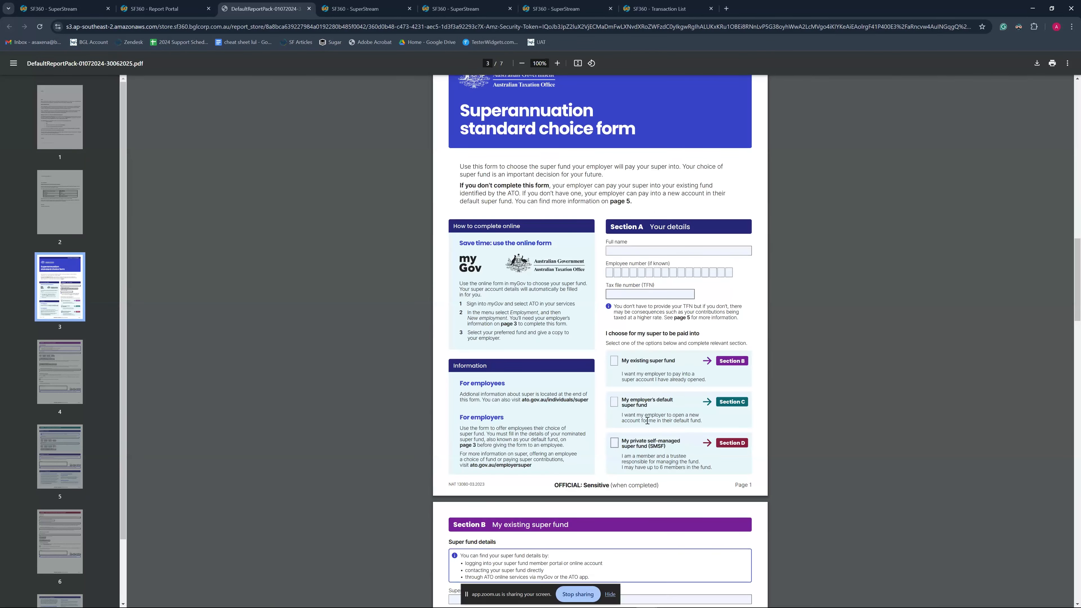
scroll(657, 429, "down", 13)
scroll(821, 441, "up", 12)
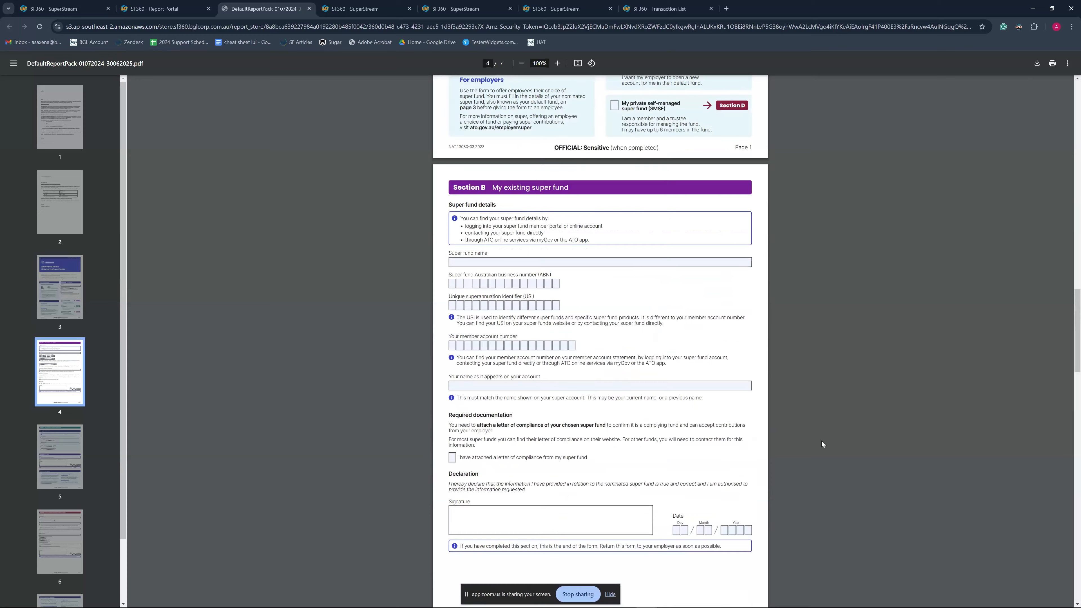
scroll(822, 441, "up", 20)
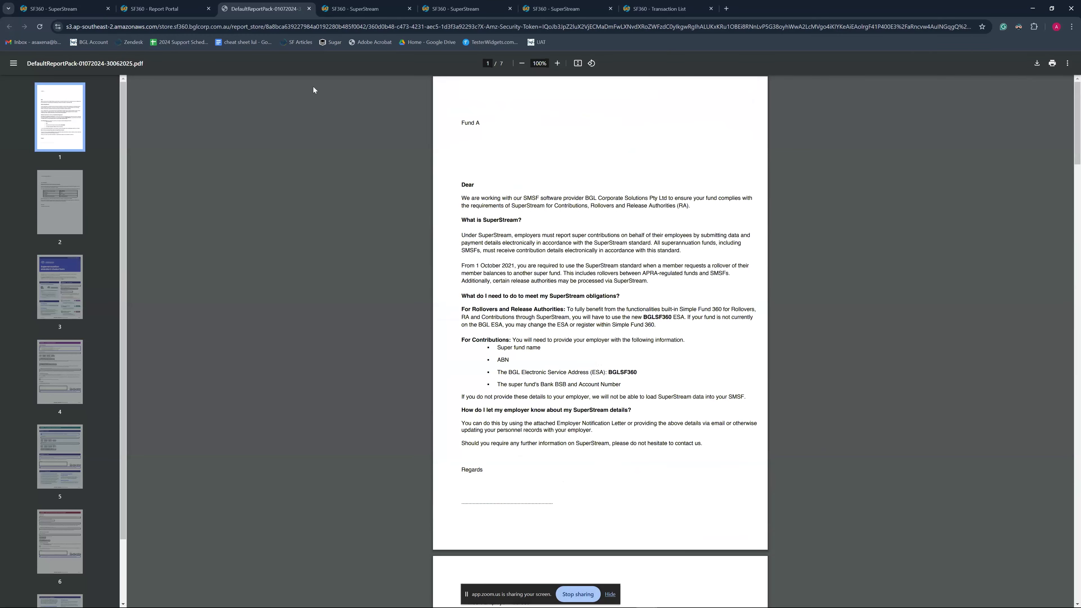
left_click(309, 9)
left_click(208, 9)
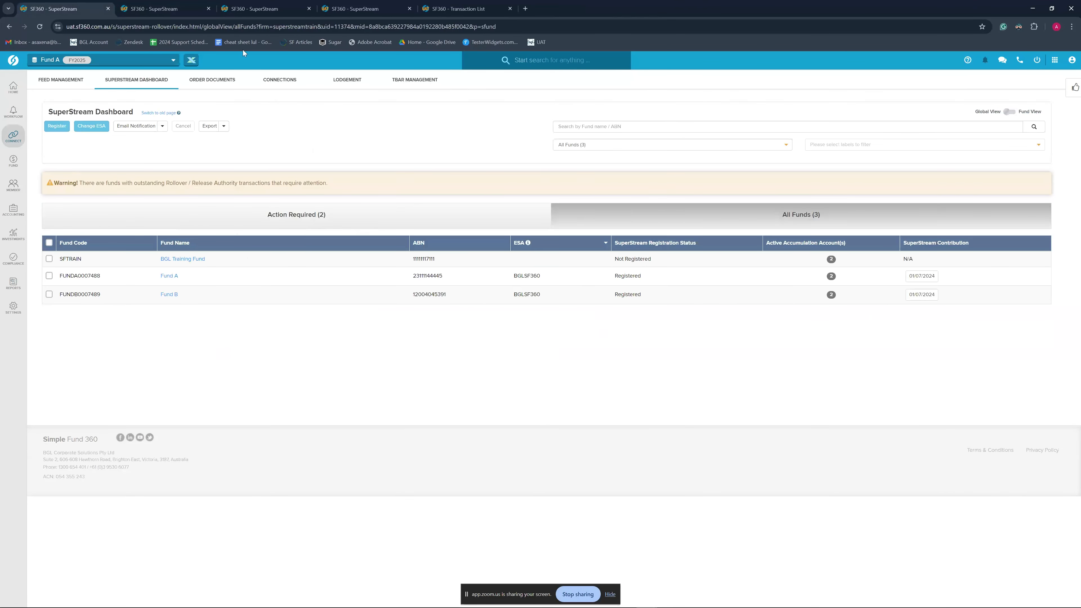
left_click(223, 126)
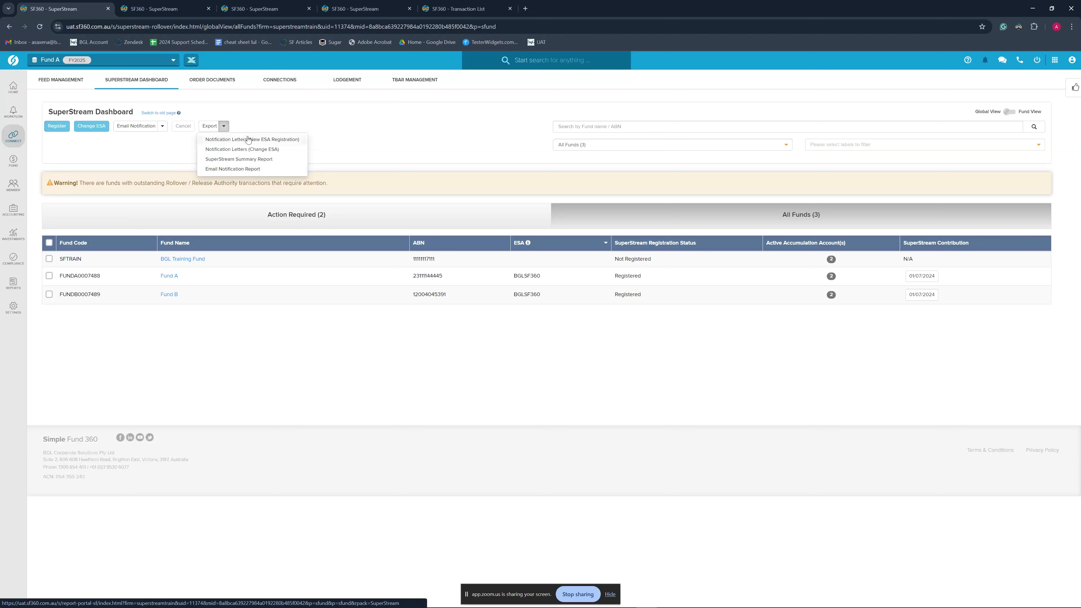
left_click(258, 170)
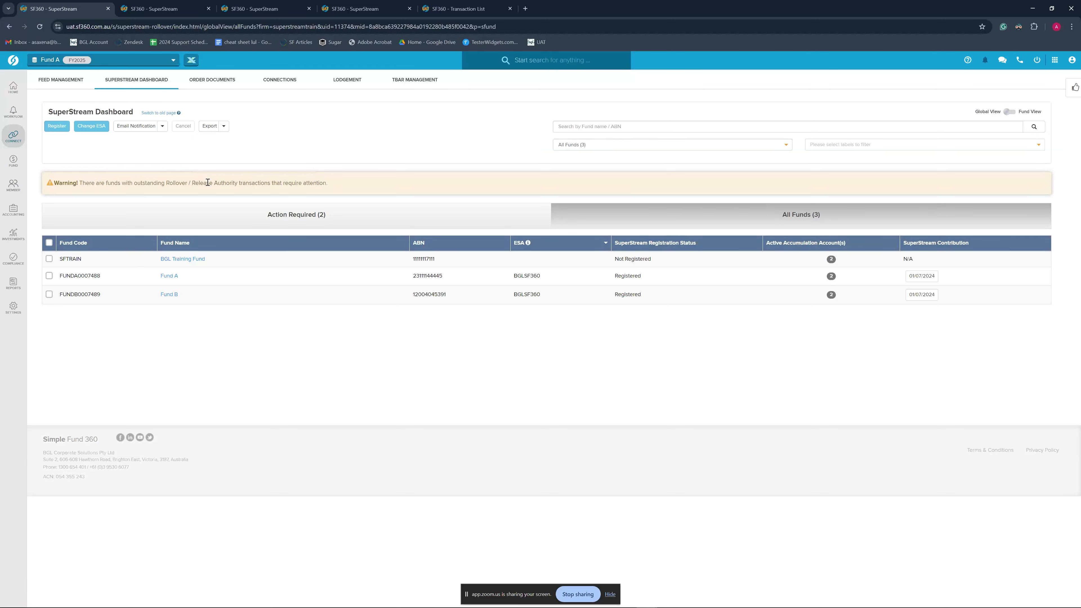
In Firm Notification settings, add a new recipient row and remove the existing recipient
left_click(162, 127)
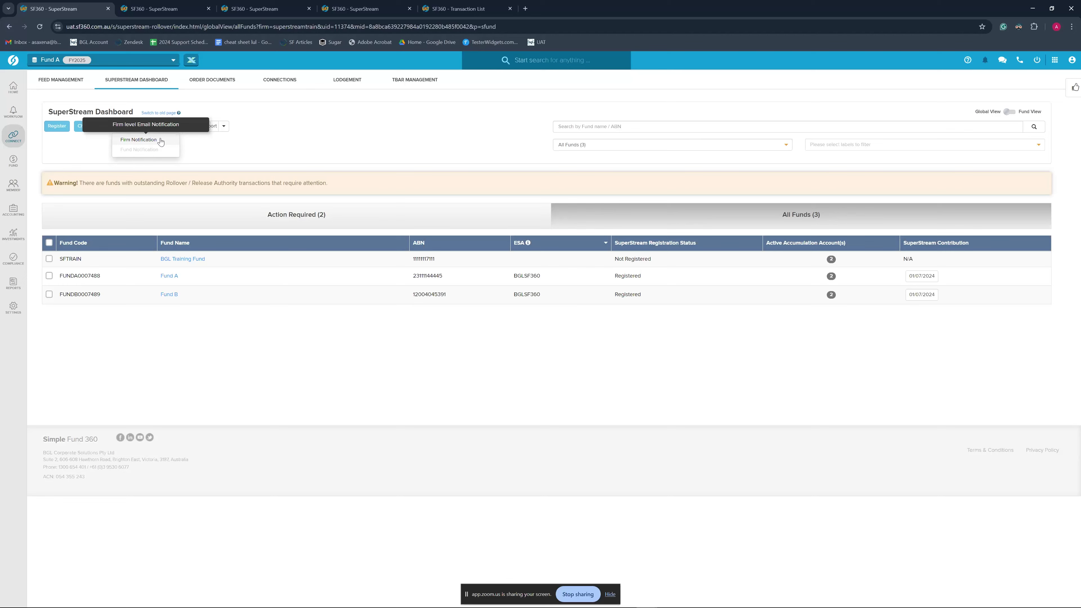
left_click(162, 126)
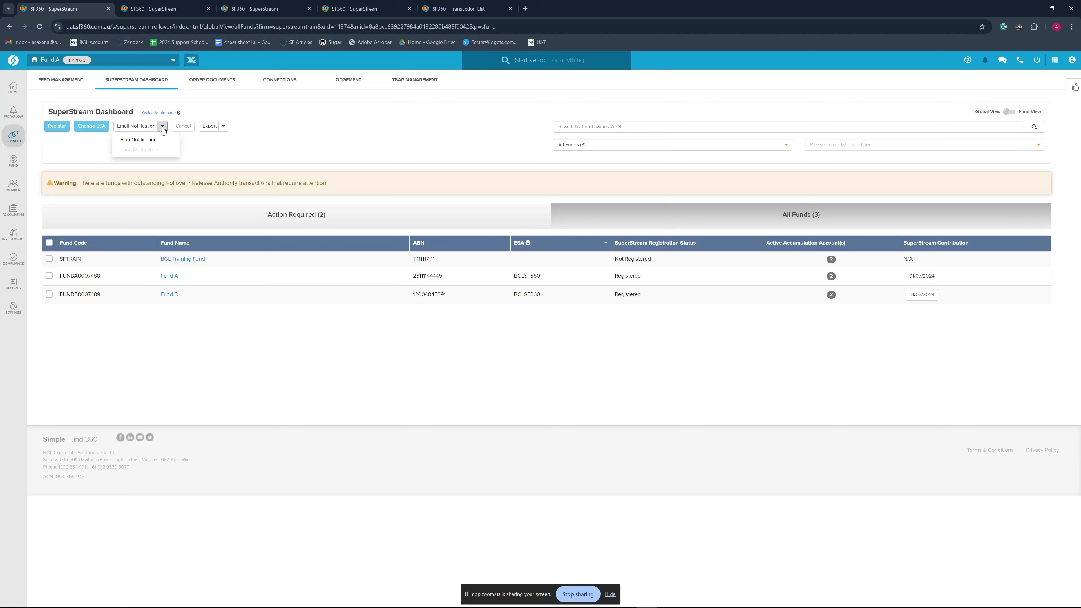
left_click(139, 140)
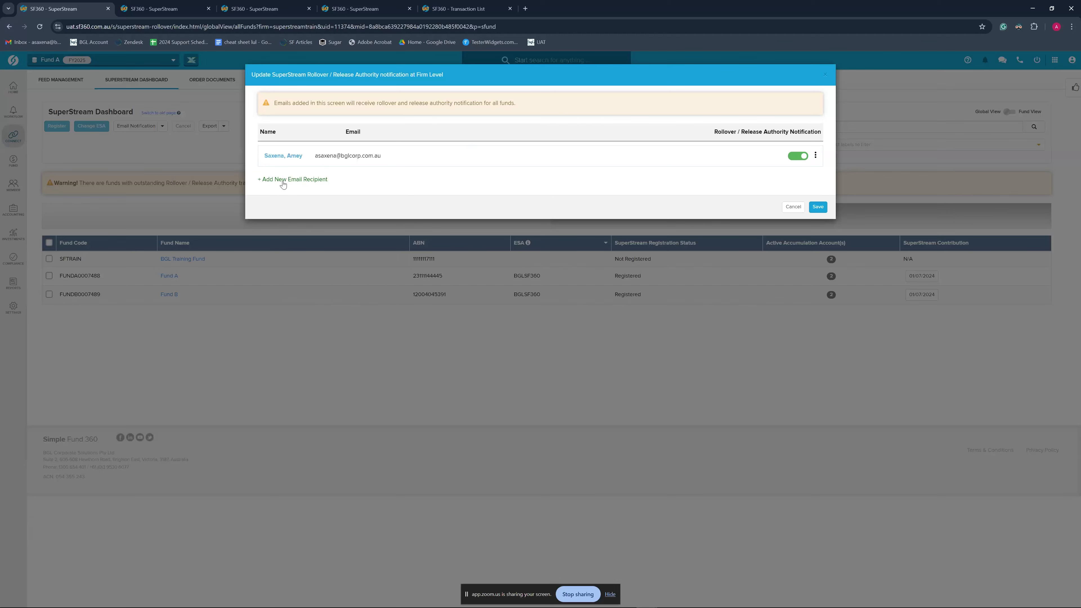
left_click(297, 182)
left_click(339, 215)
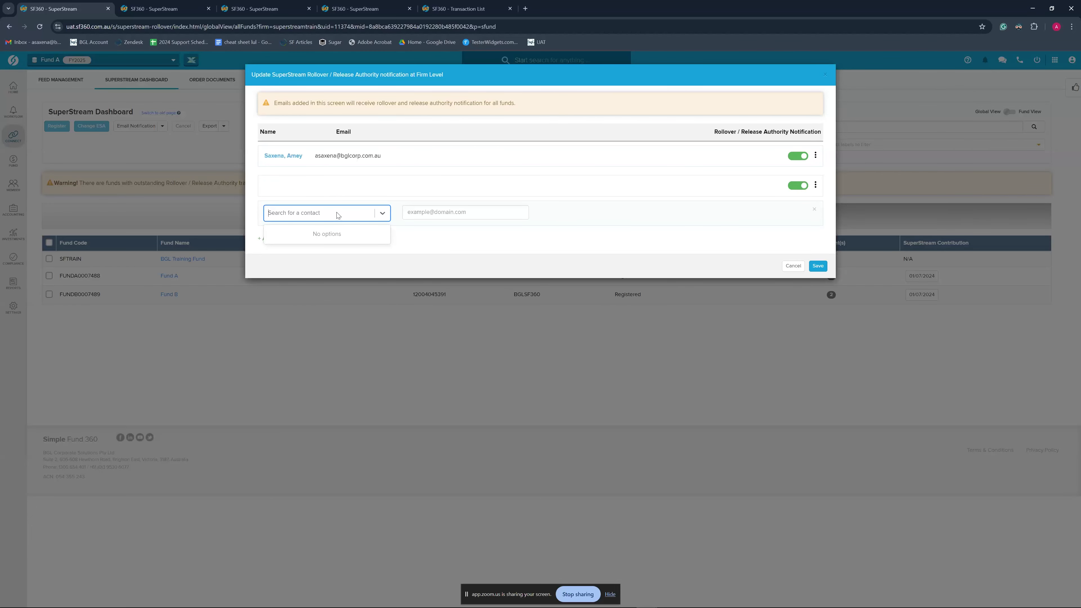
left_click(430, 212)
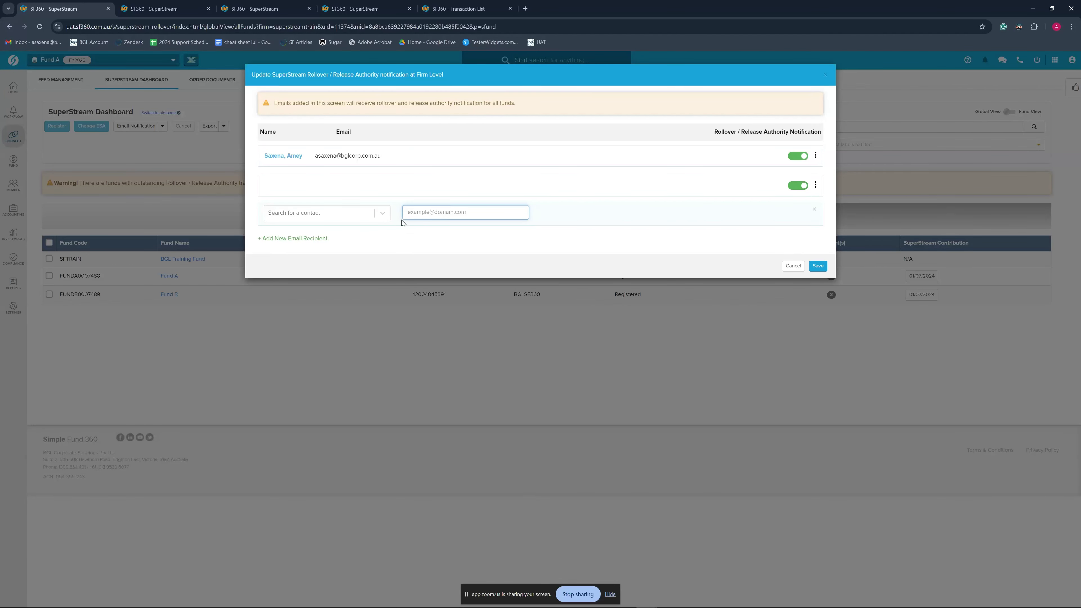
left_click(816, 156)
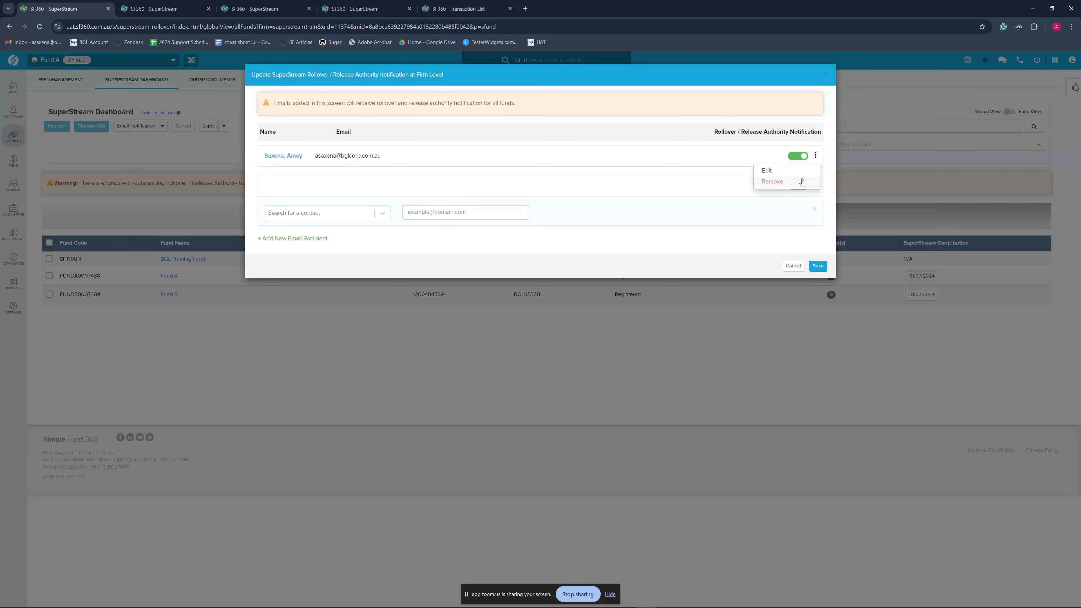
left_click(803, 182)
Choose the matching contact as the new recipient, remove the empty row, and save
left_click(320, 213)
type("amey")
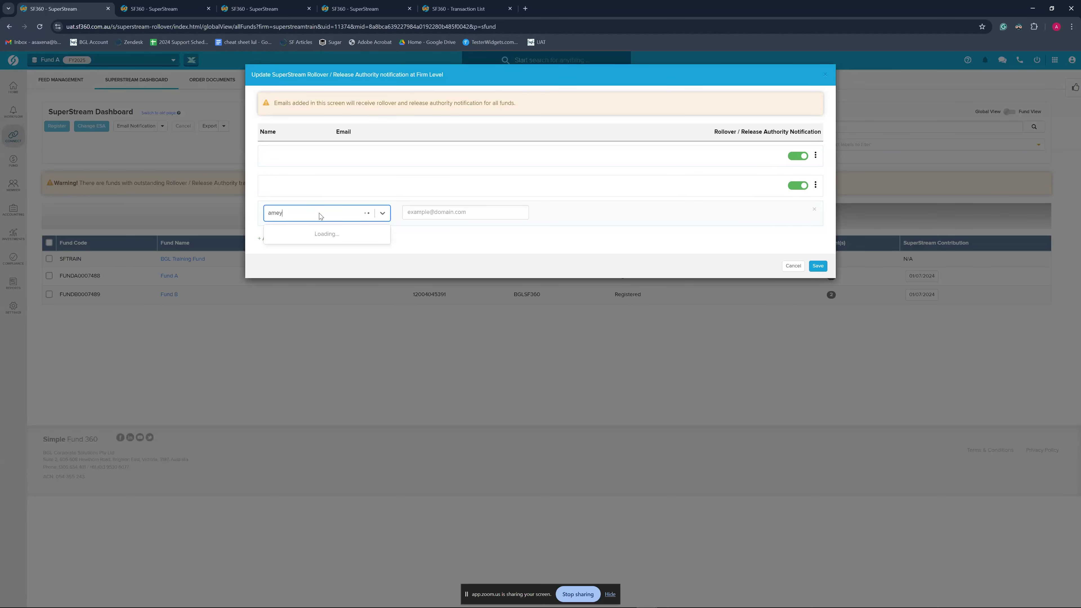
left_click(315, 235)
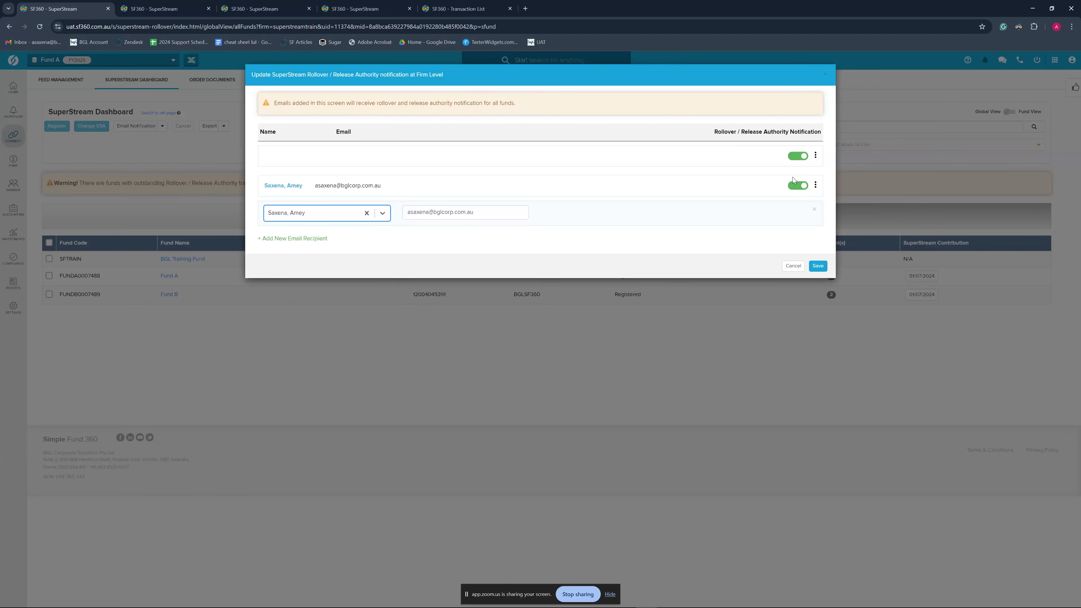
left_click(817, 266)
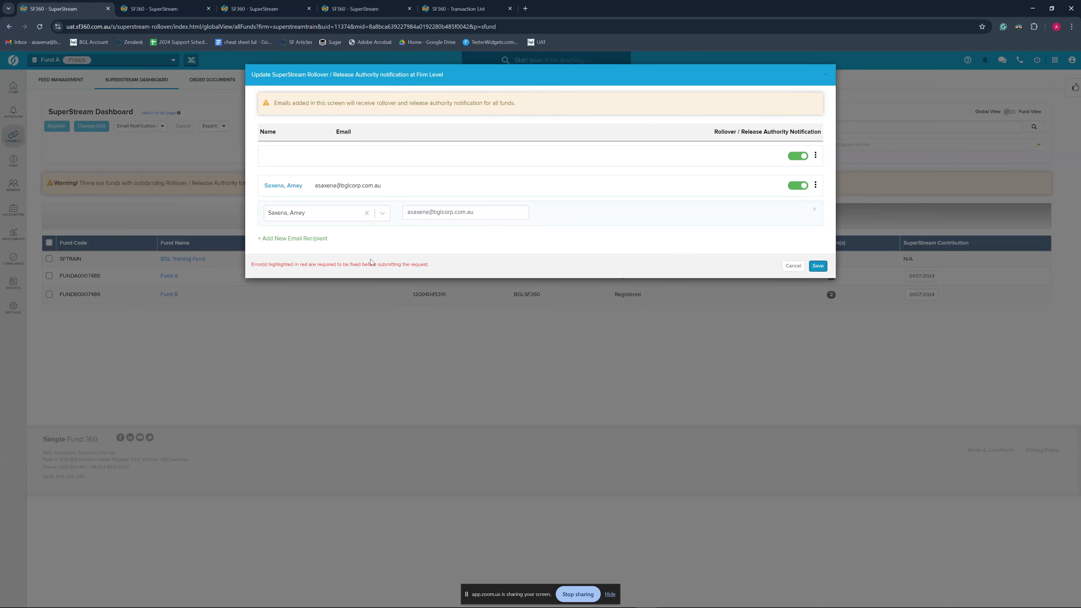
left_click(815, 155)
left_click(795, 185)
left_click(817, 207)
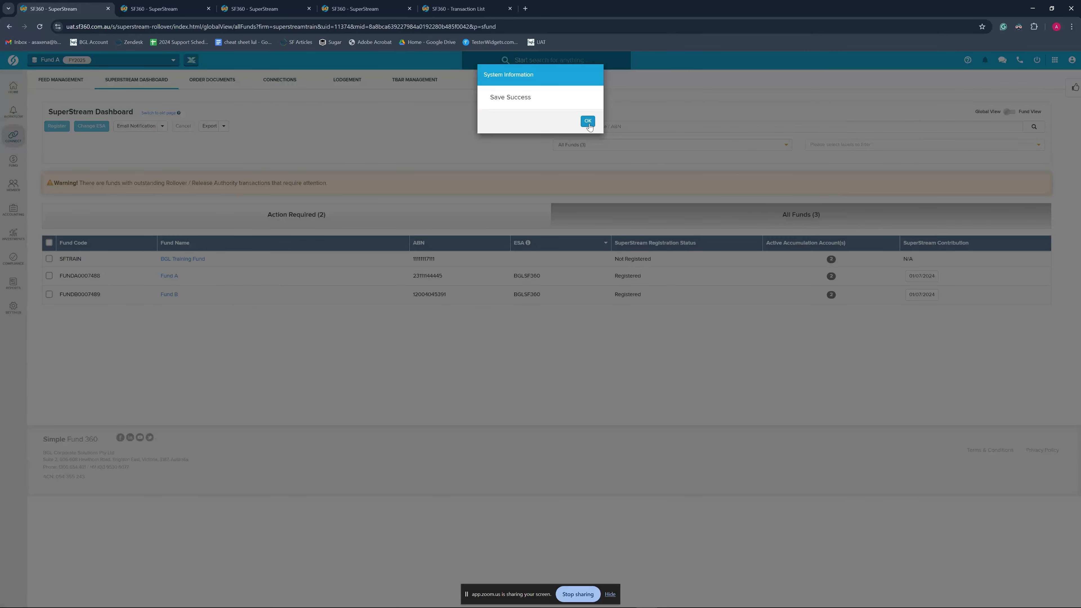
Acknowledge Save Success, select Fund A, set page zoom to 110%, and show the Email Notification choices
left_click(588, 121)
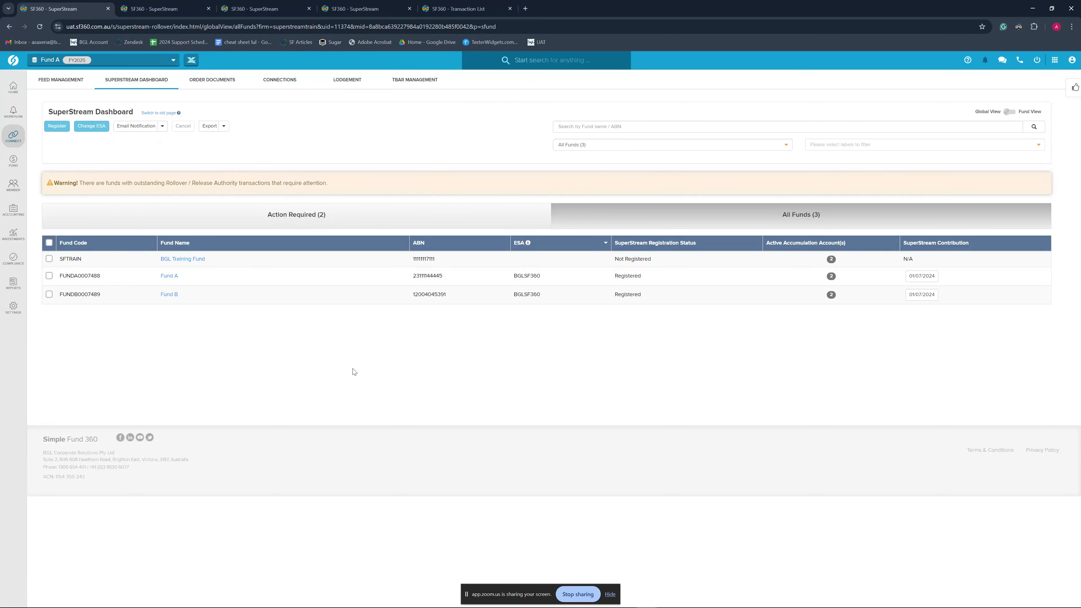
left_click(49, 277)
key("ctrl+plus")
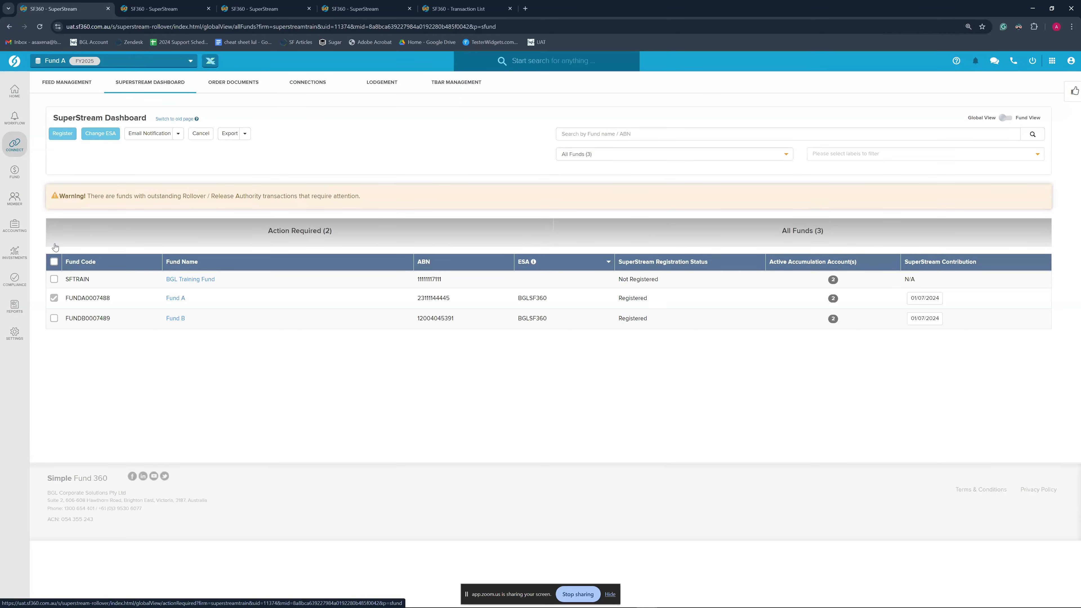
key("ctrl+plus")
key("ctrl+minus")
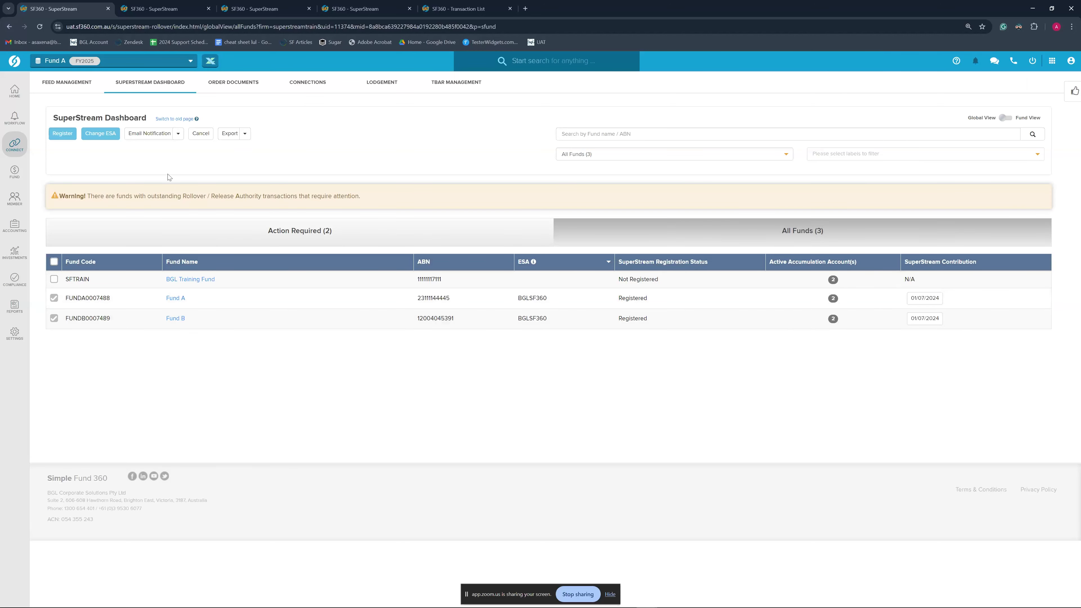
left_click(178, 134)
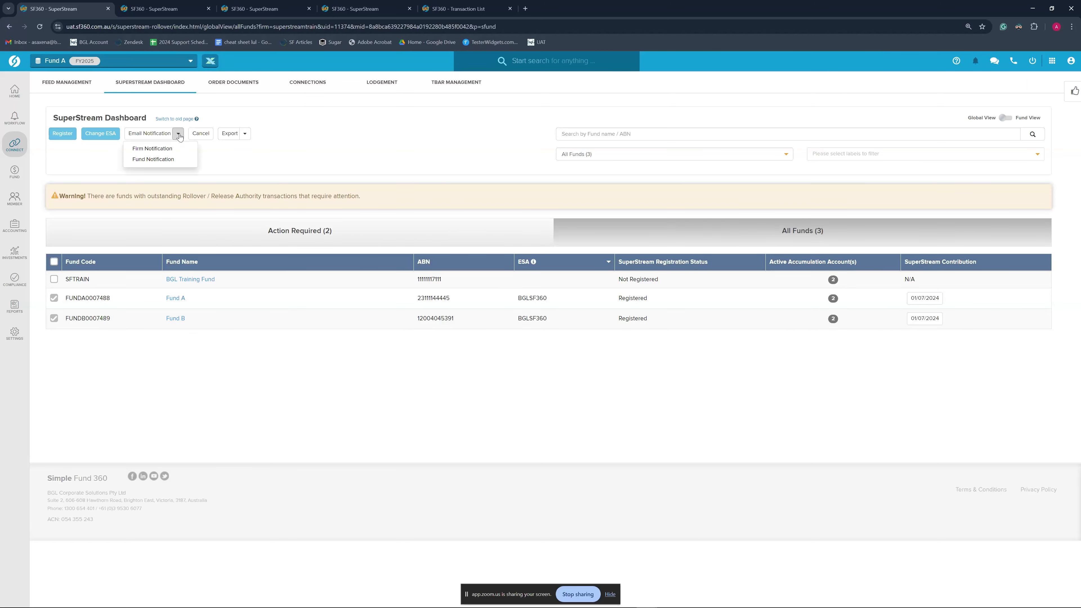
Open fund-level notifications and add a Fund B recipient with relationship Other
left_click(163, 158)
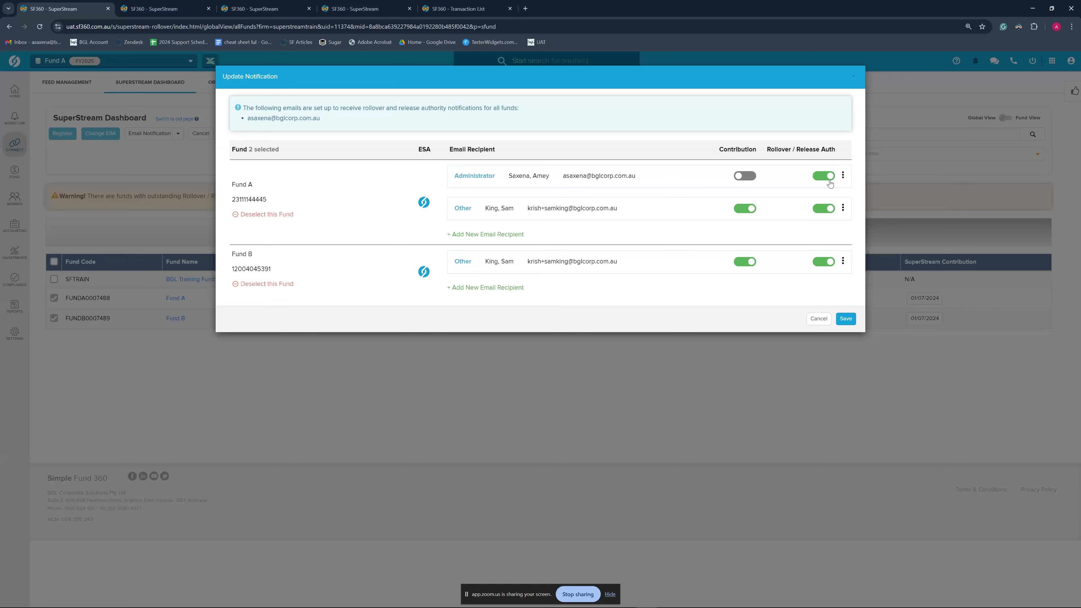
left_click(487, 288)
left_click(650, 320)
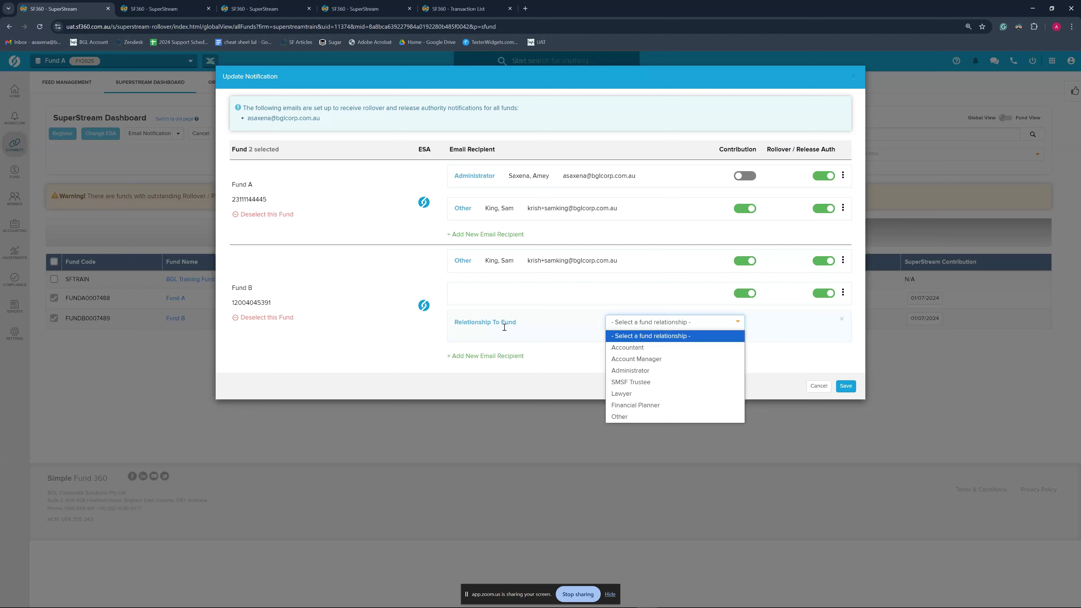
left_click(644, 374)
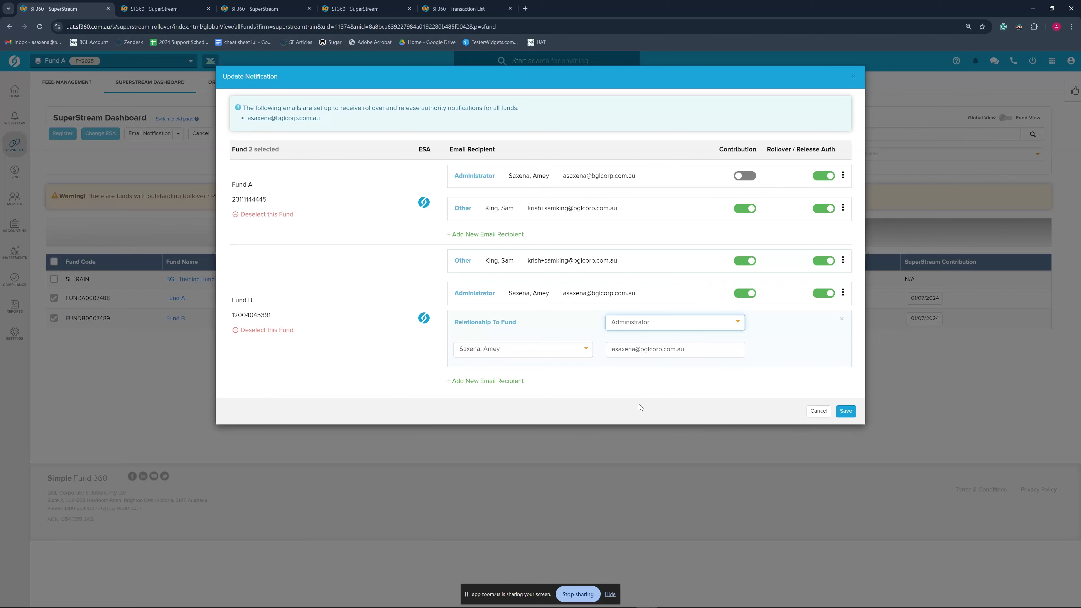
left_click(625, 322)
left_click(644, 375)
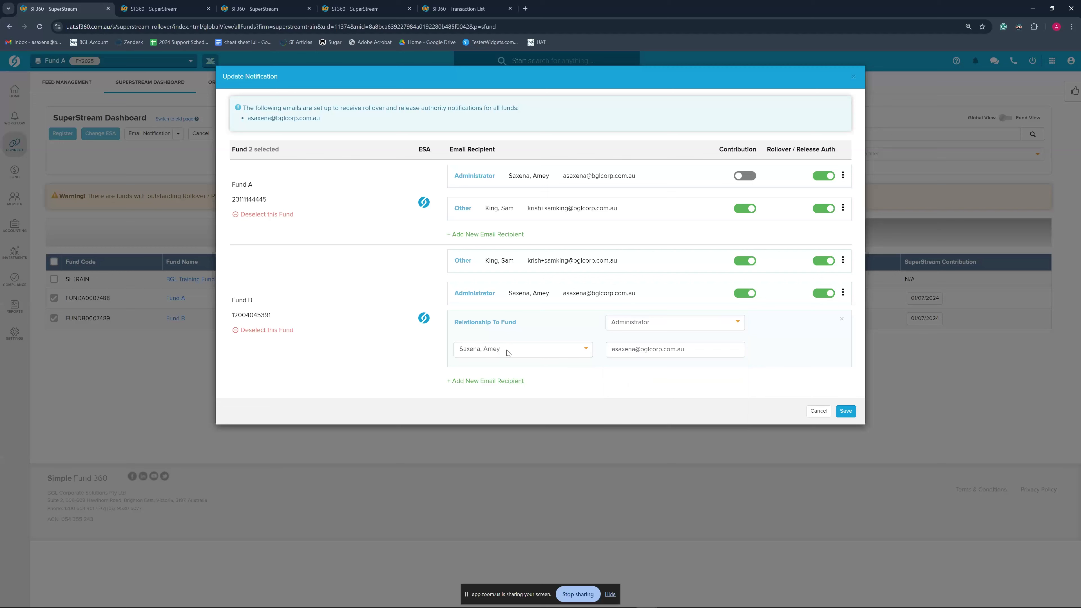
left_click(652, 322)
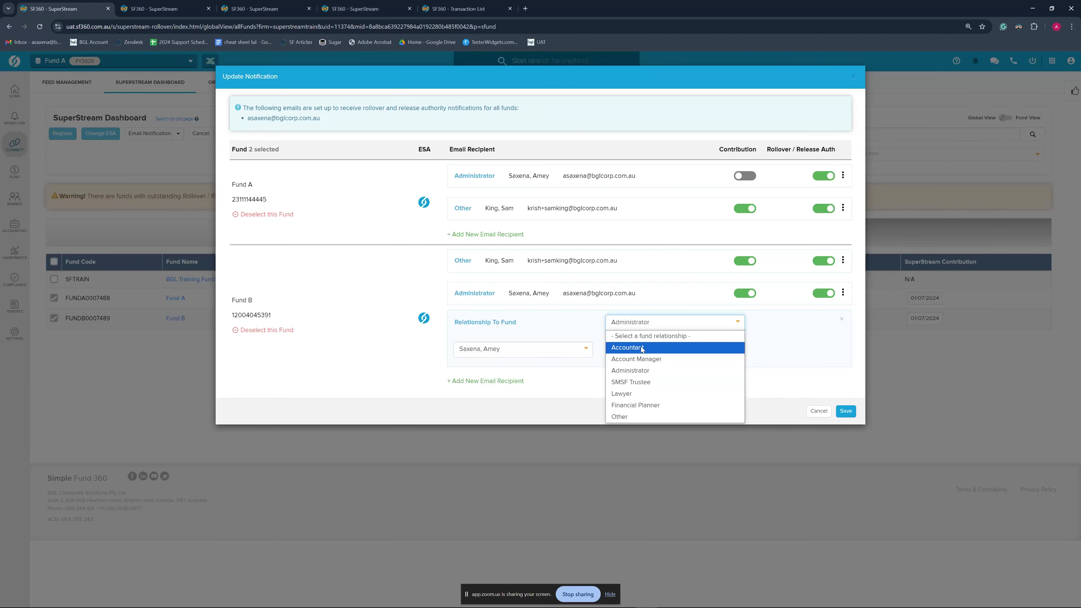
left_click(639, 416)
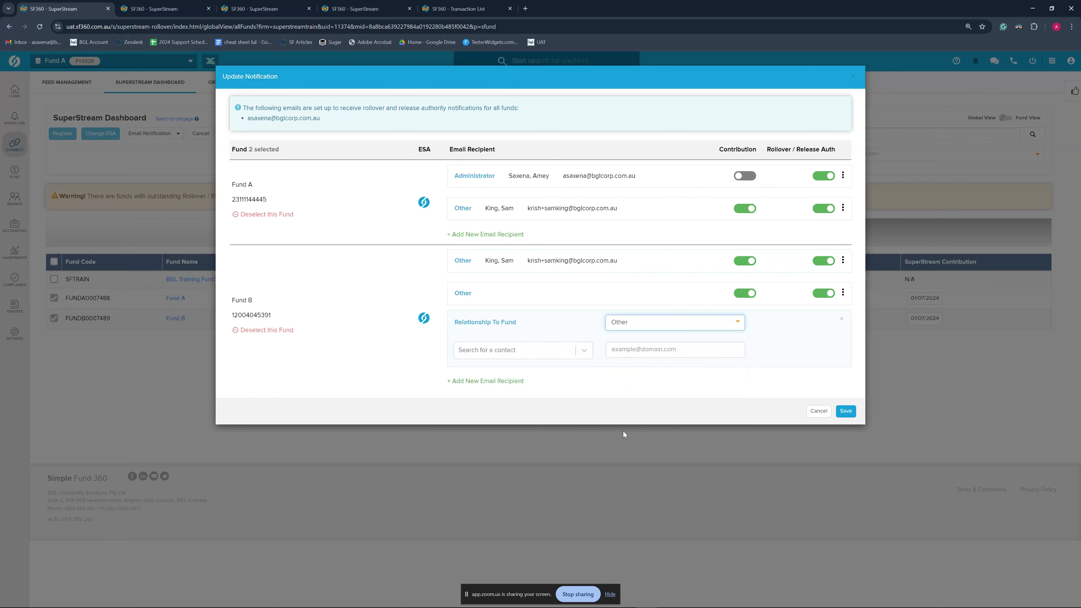
Start filling in the recipient's contact and email, then cancel and discard the changes
left_click(535, 358)
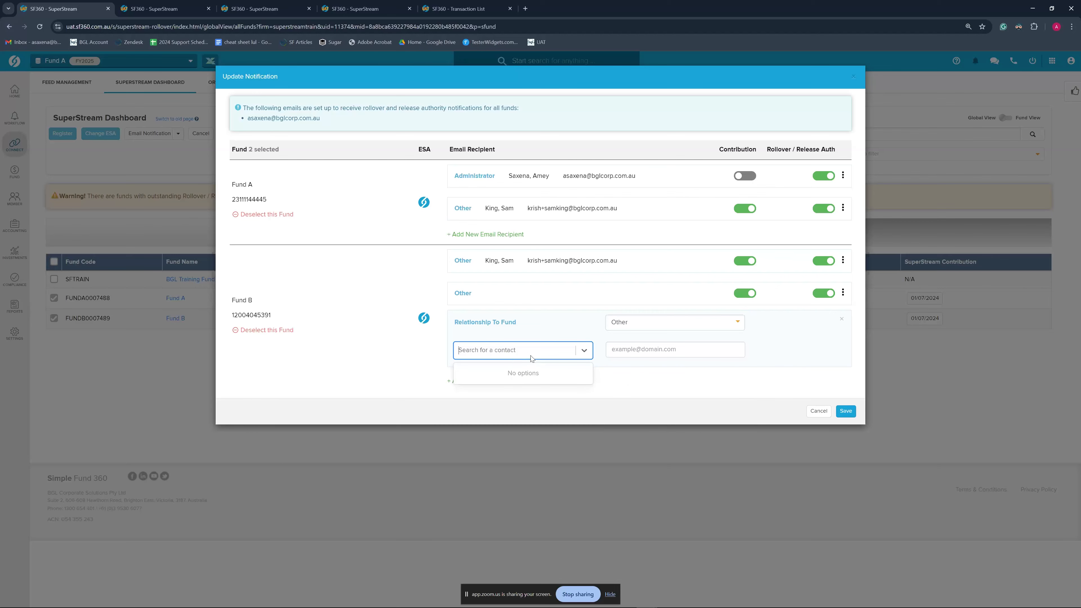
left_click(652, 350)
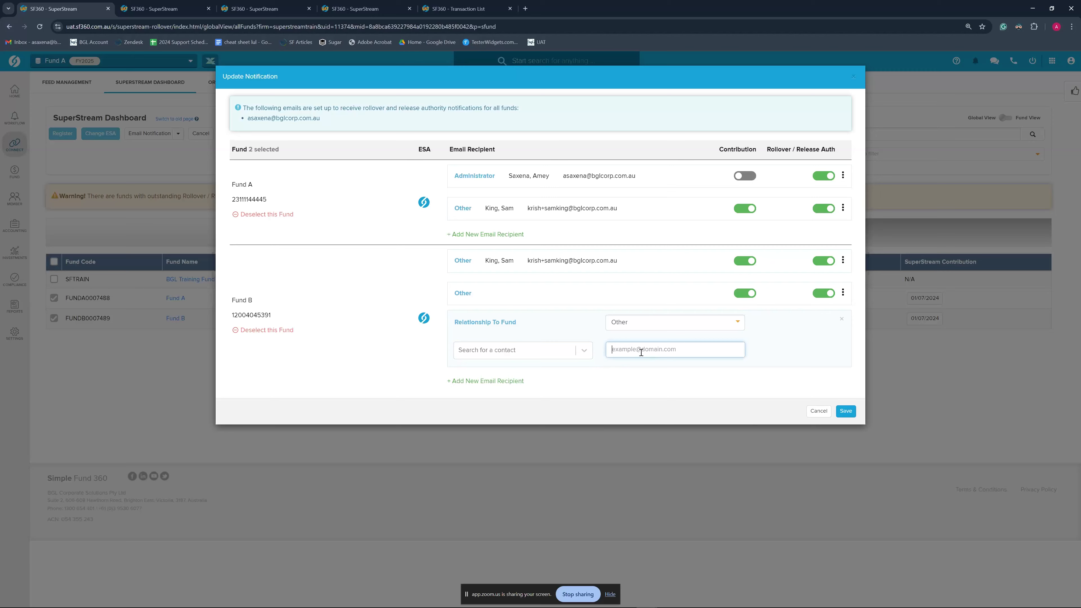
left_click(819, 411)
left_click(656, 126)
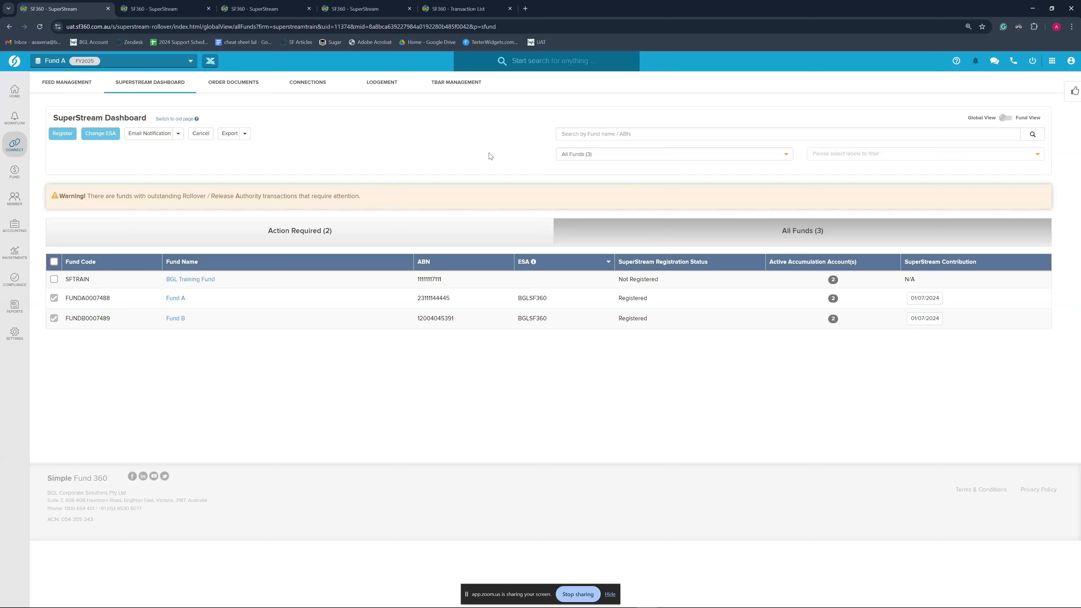
Deselect Fund A and Fund B, filter to Not Registered, and select BGL Training Fund
left_click(54, 262)
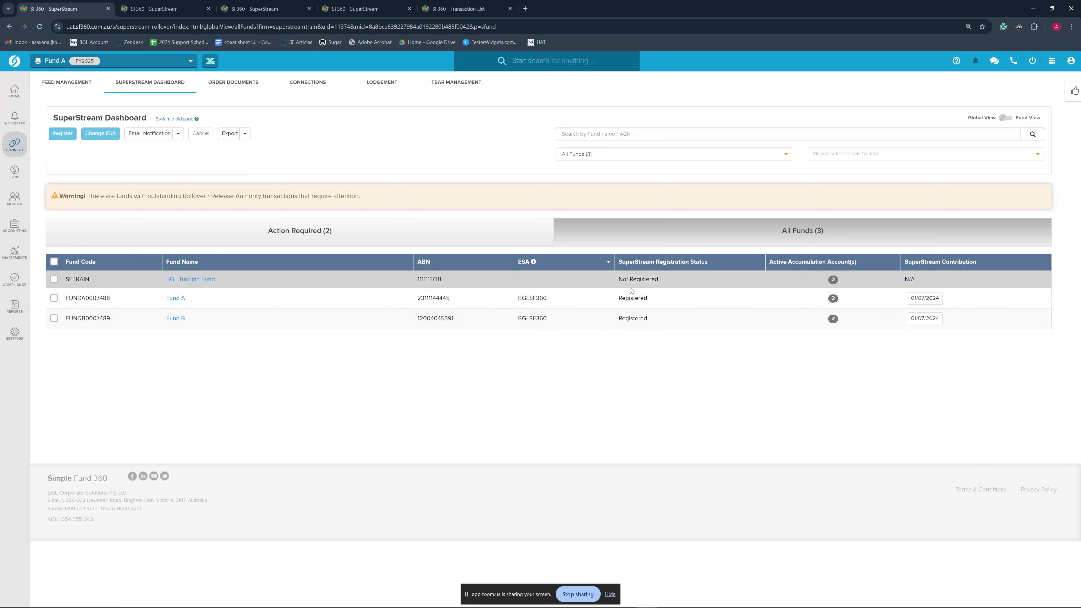
left_click(54, 279)
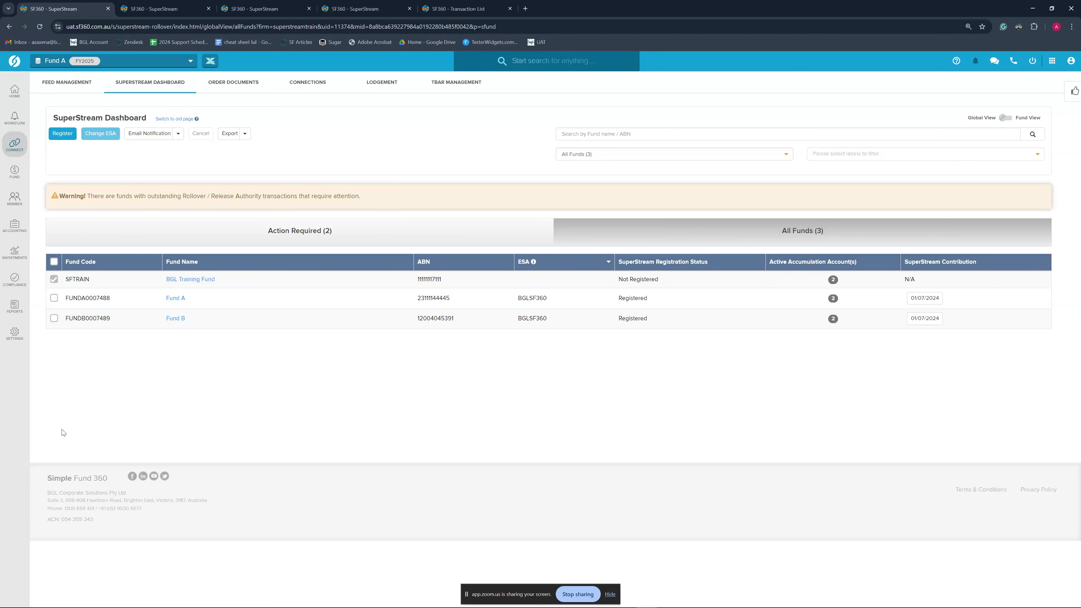
left_click(605, 157)
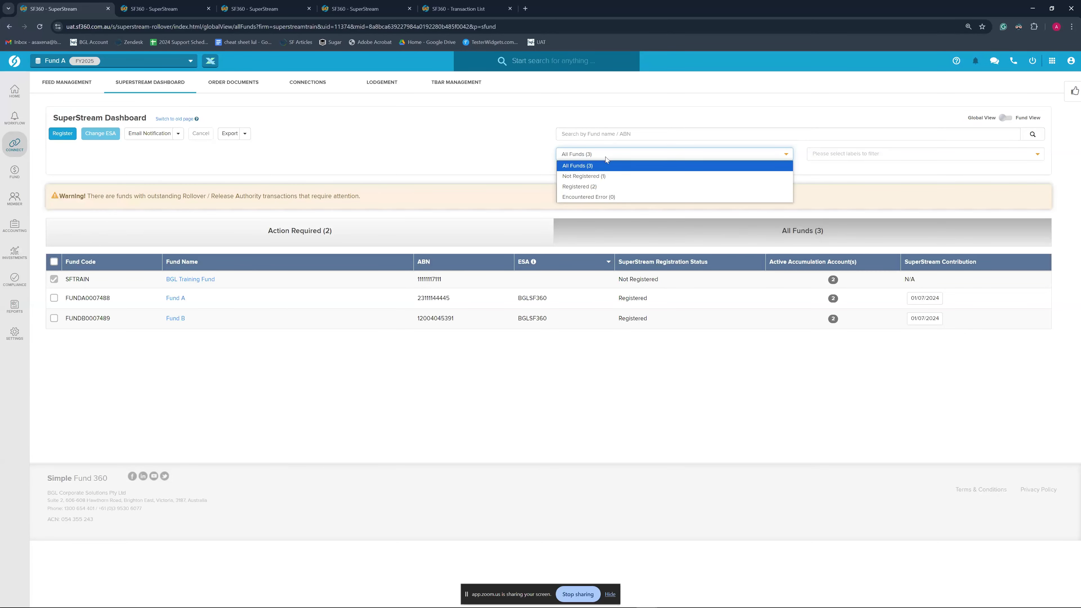
left_click(598, 178)
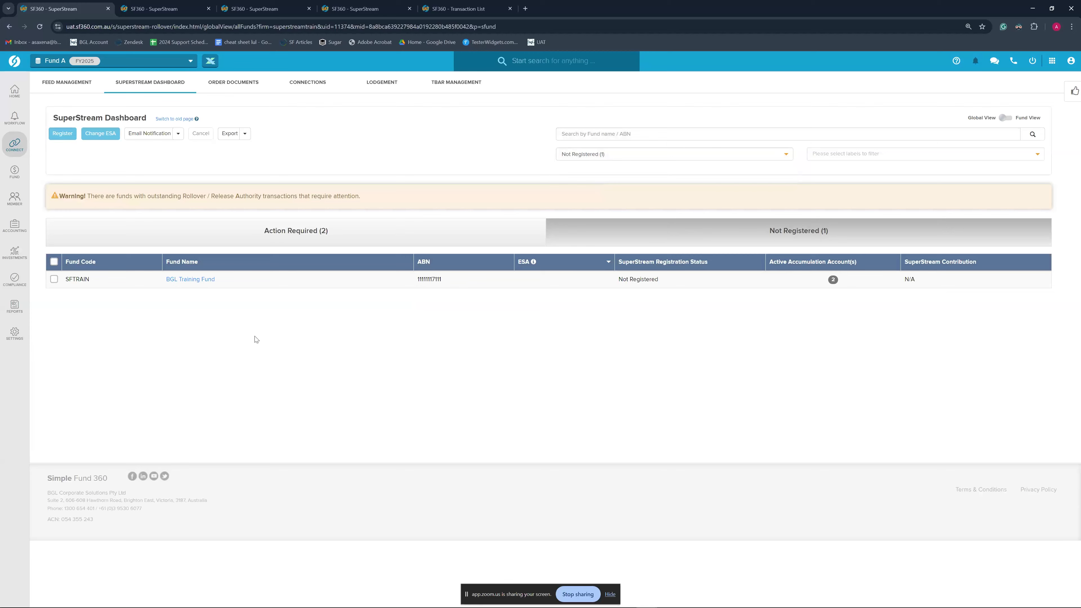
left_click(53, 262)
left_click(62, 133)
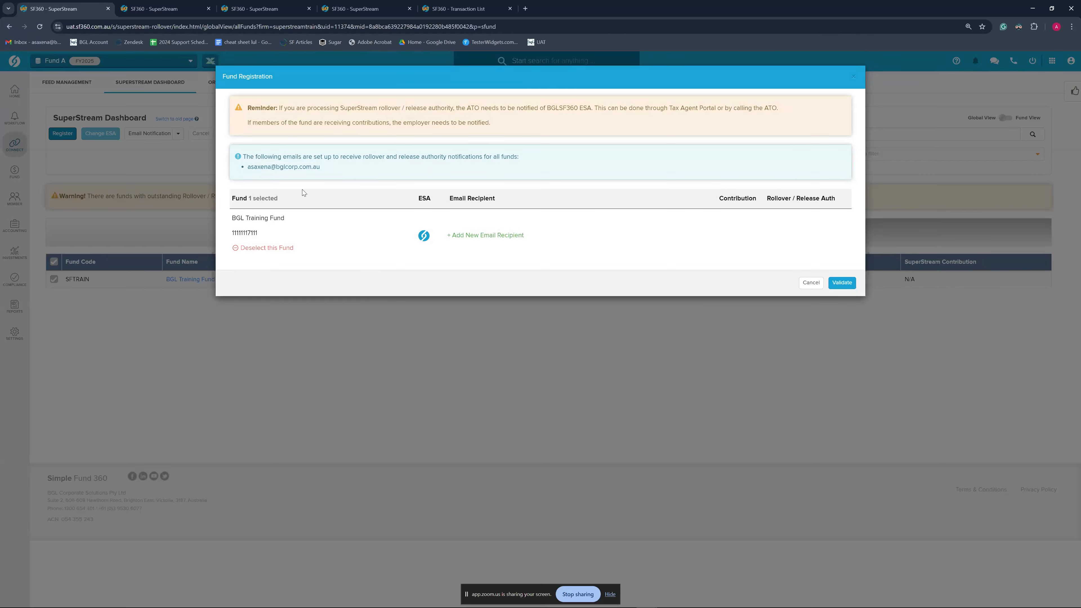
left_click(491, 237)
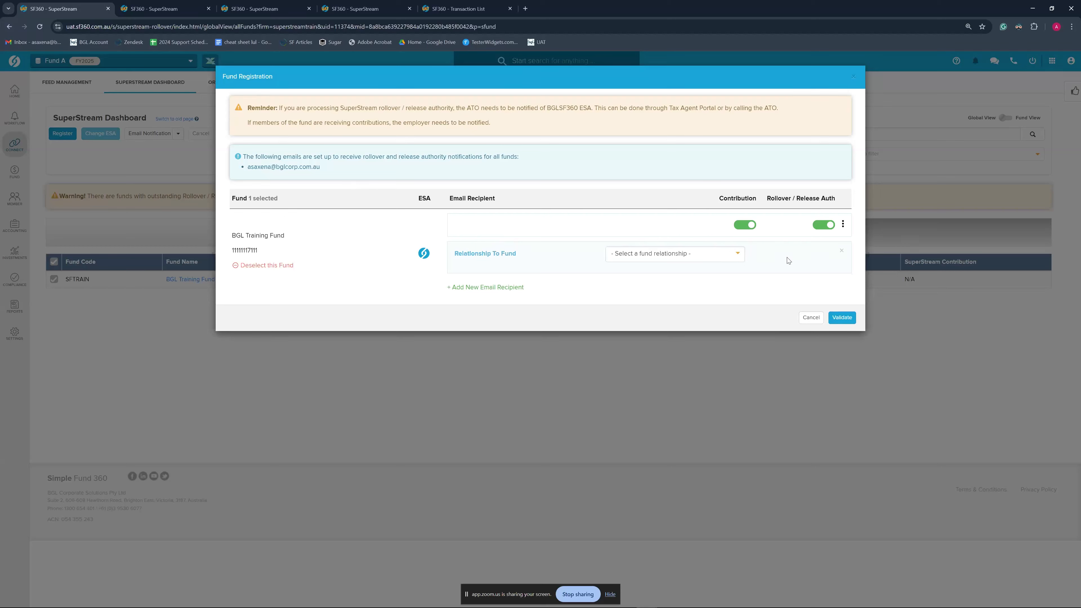
left_click(650, 254)
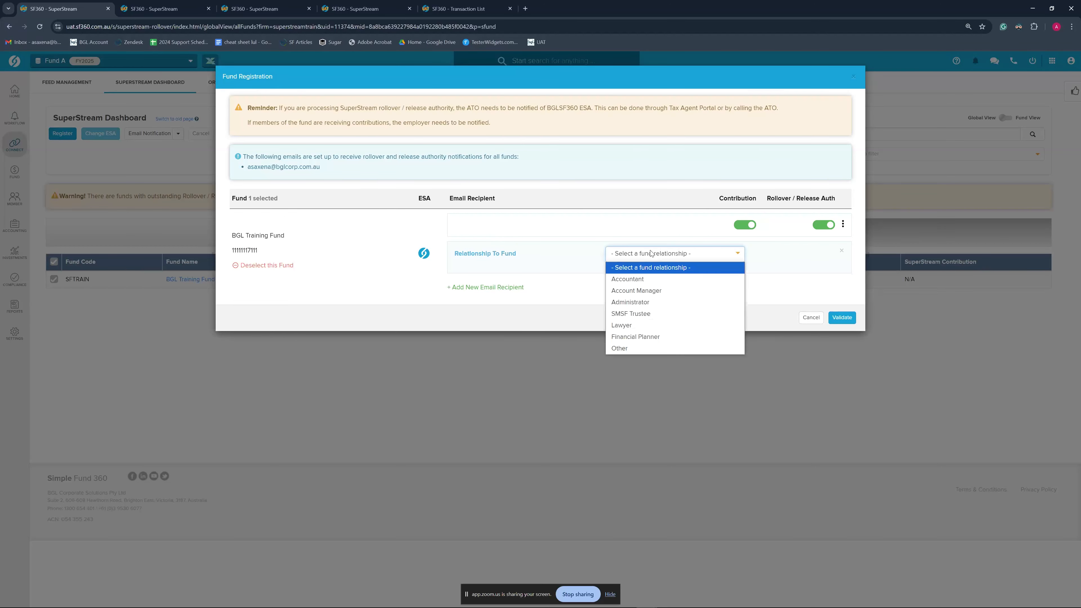
left_click(792, 296)
left_click(663, 257)
left_click(650, 303)
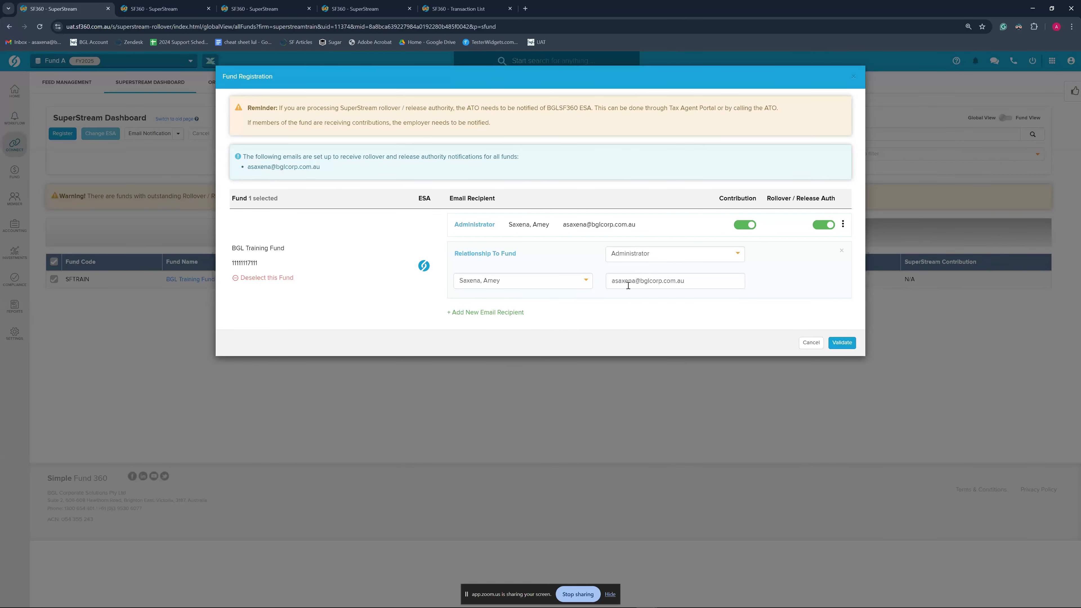
left_click(841, 343)
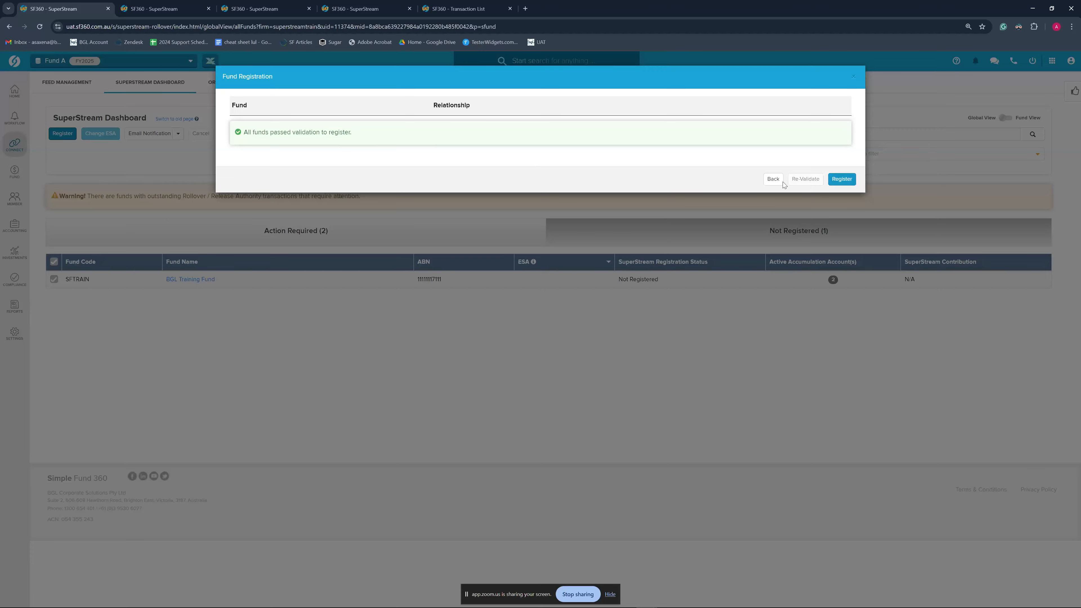
left_click(772, 179)
Close Fund Registration without registering and return to the Action Required (2) list
left_click(811, 334)
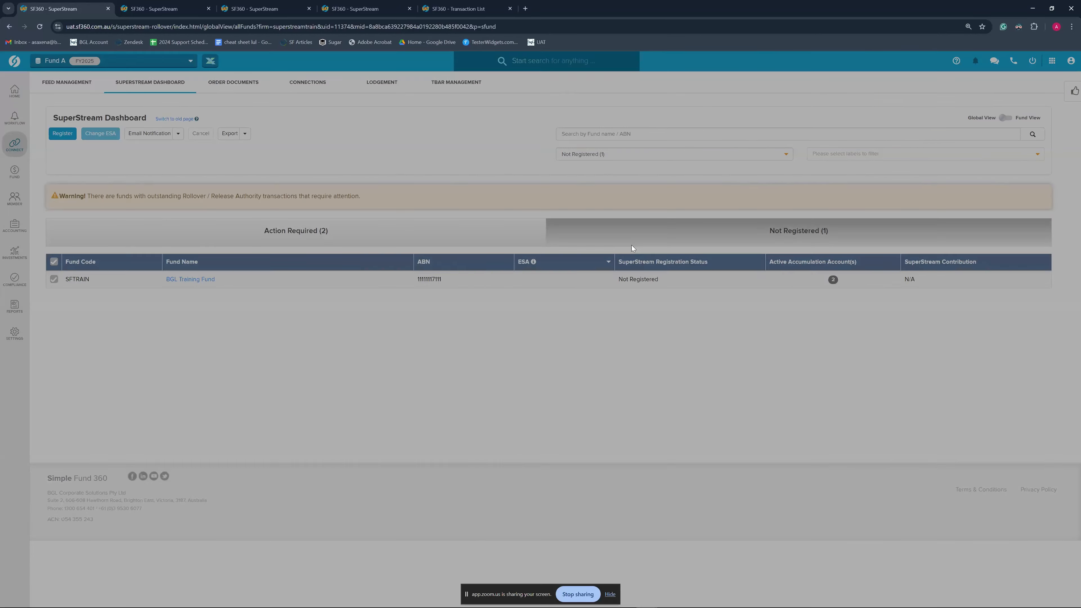
left_click(330, 242)
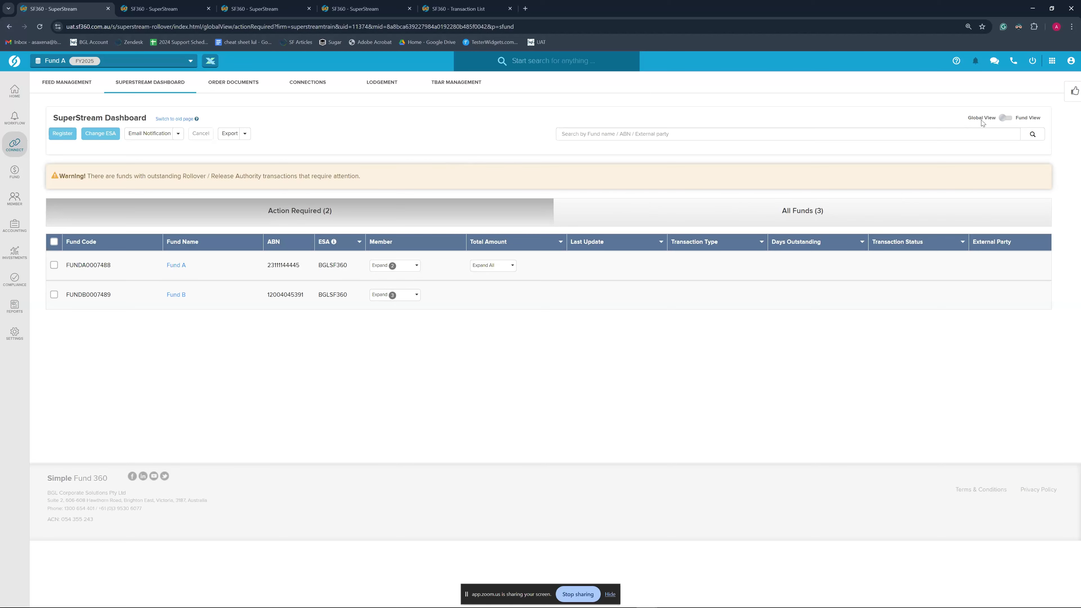
left_click(669, 215)
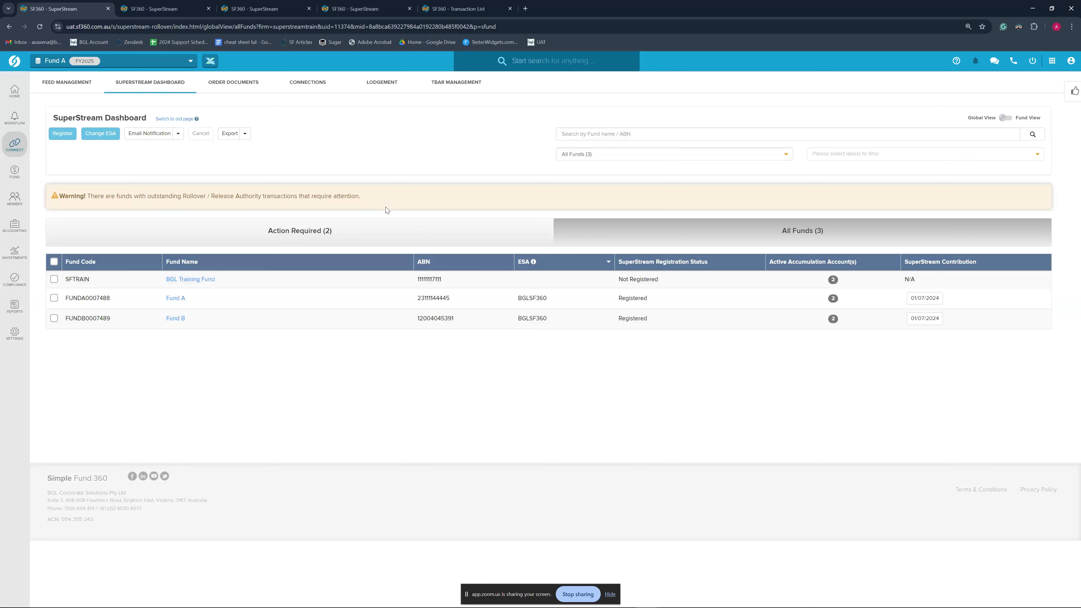
left_click(207, 231)
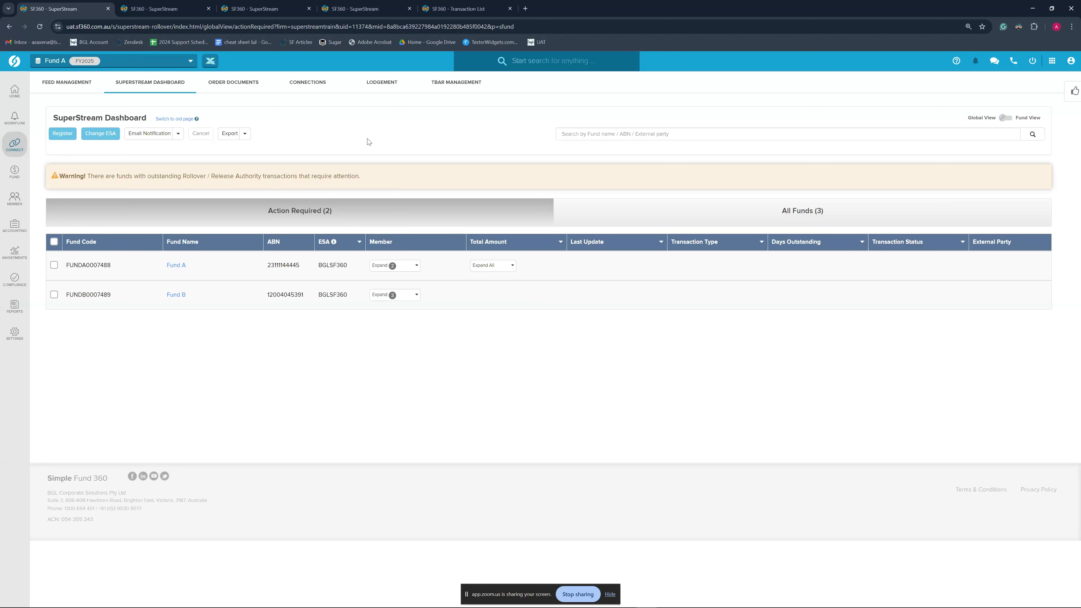
left_click(124, 64)
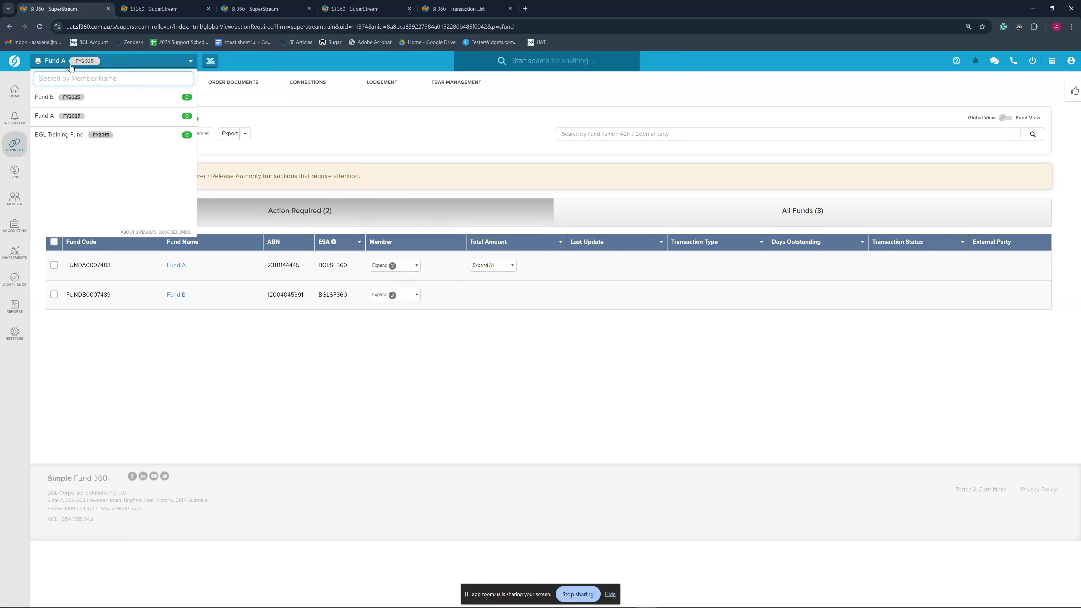
left_click(361, 131)
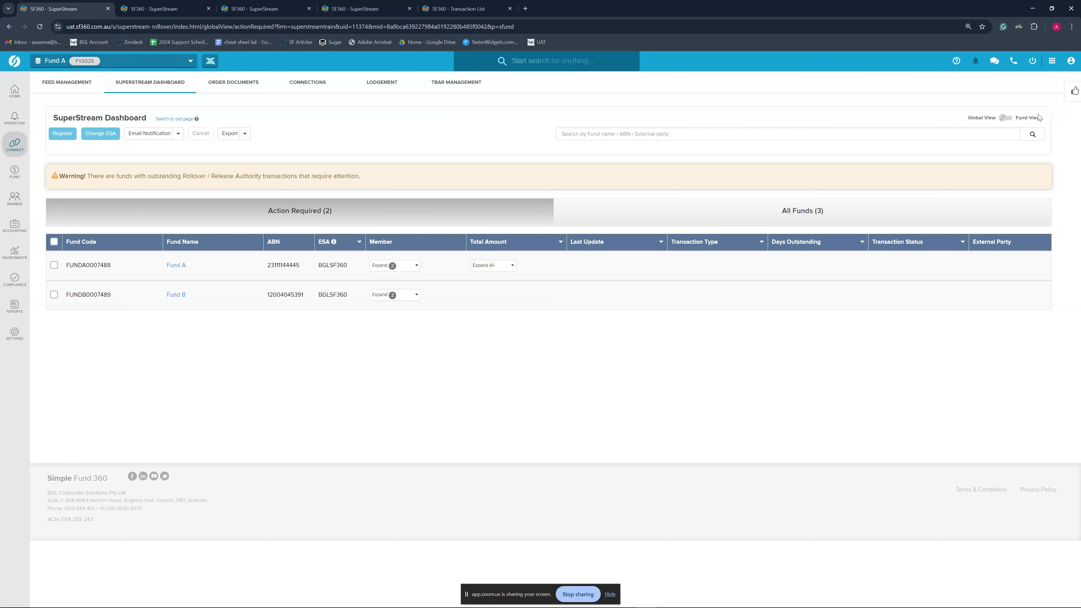
Switch to Fund View for Fund A and preview, then close, the SuperStream Contribution Report
left_click(1025, 120)
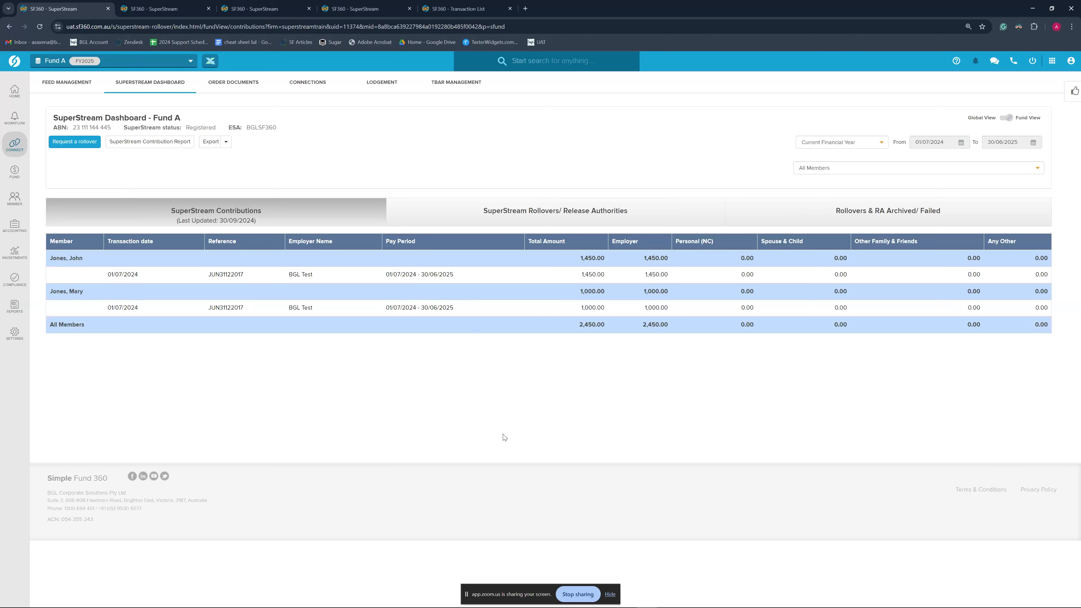
left_click(141, 144)
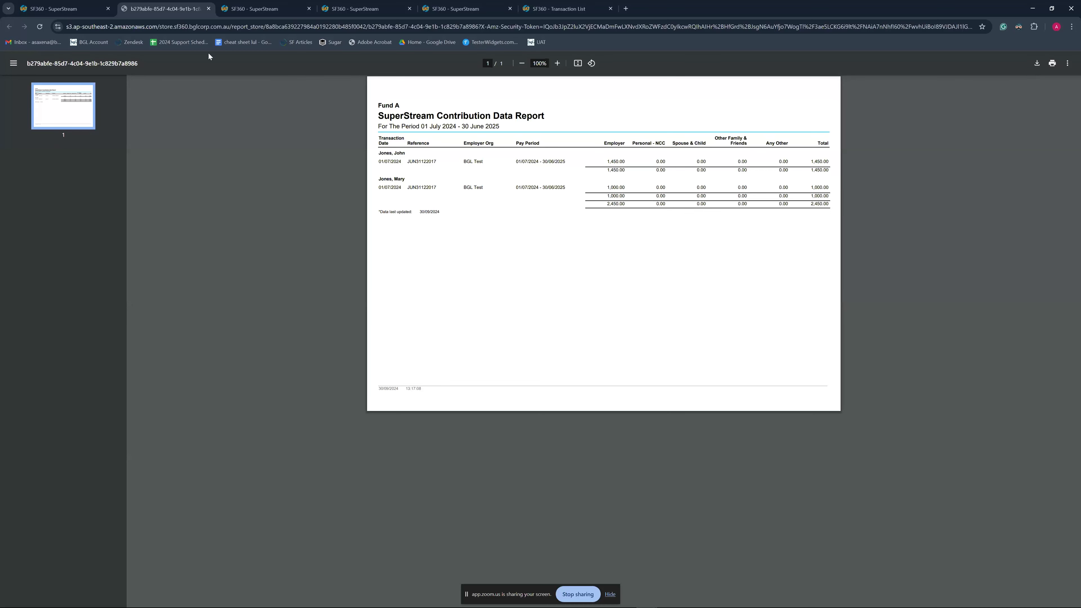
middle_click(172, 10)
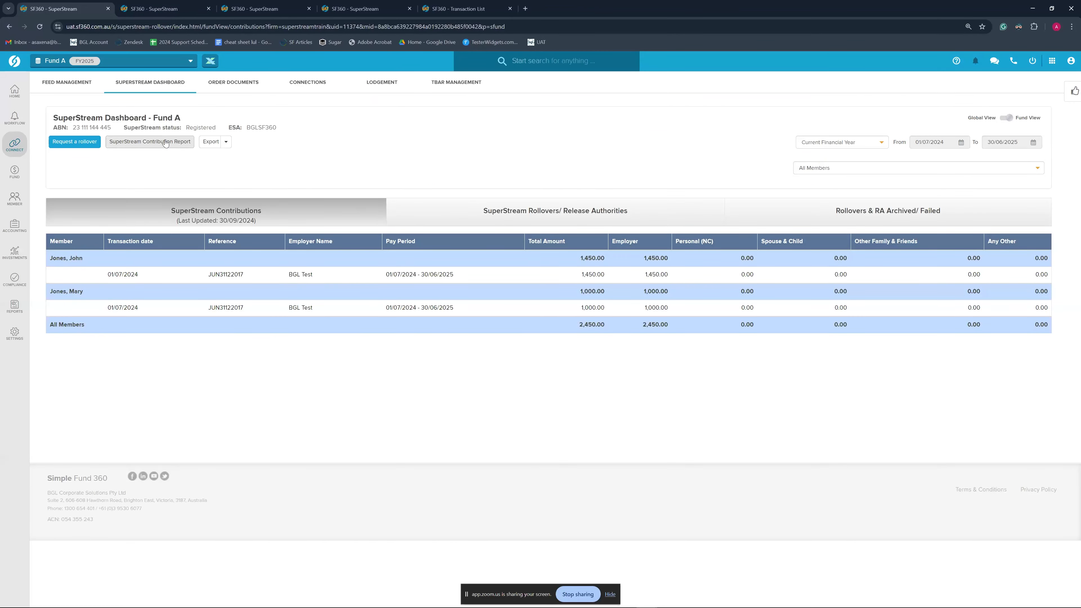
mouse_move(8, 309)
left_click(227, 142)
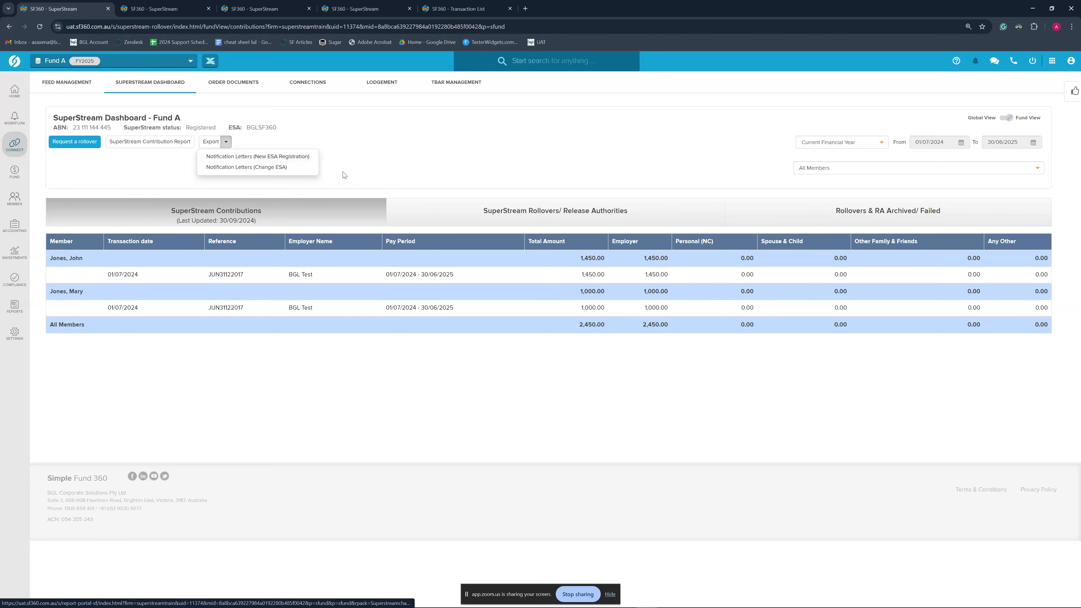
left_click(404, 166)
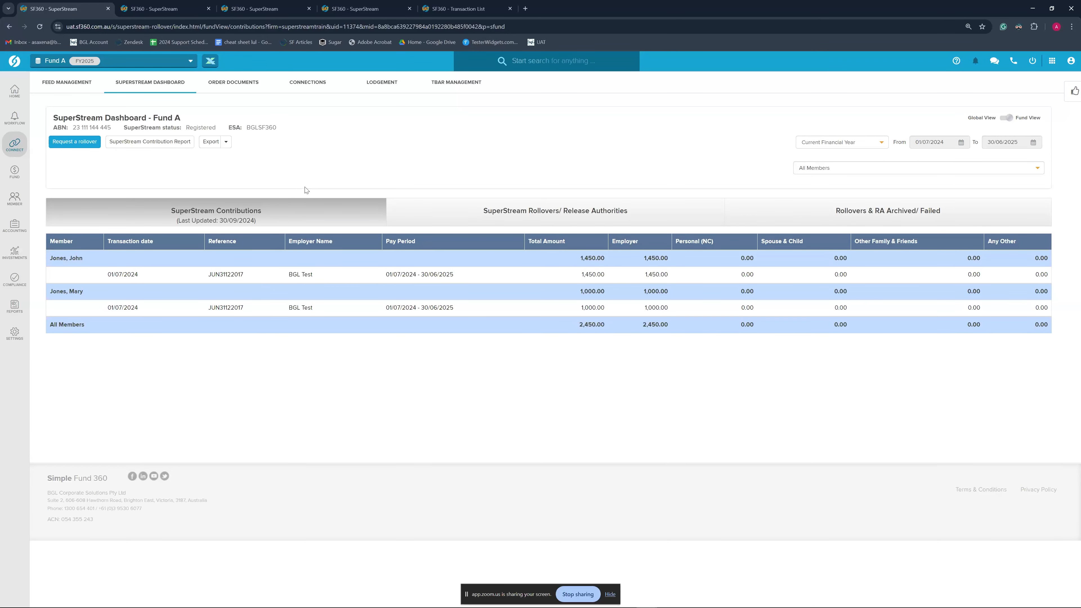
left_click(226, 142)
Close the export options and view the archived and failed rollovers for Fund A, then Fund B
left_click(413, 174)
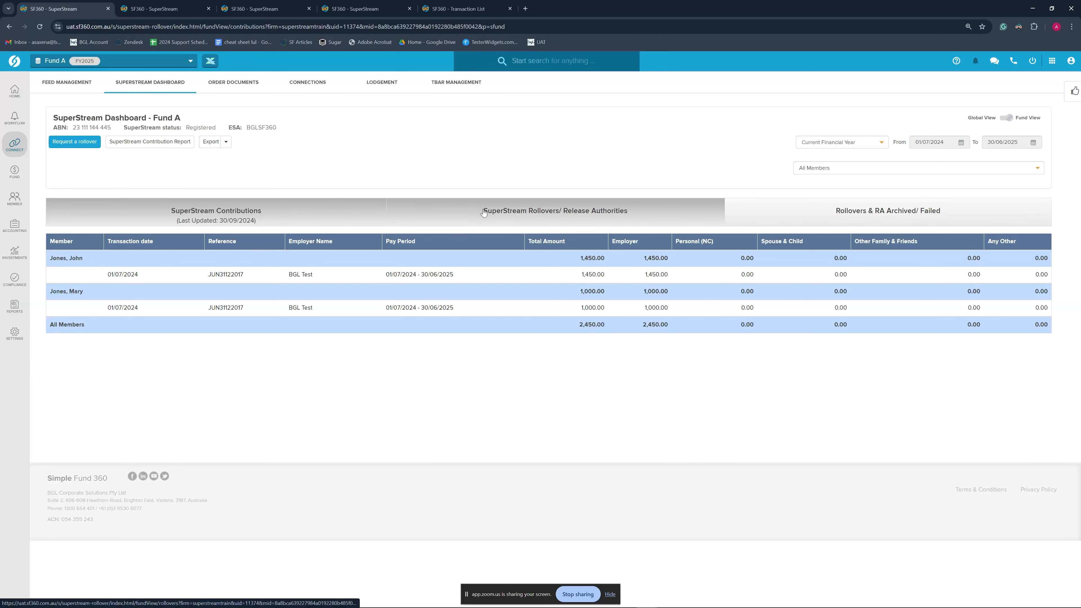
left_click(810, 226)
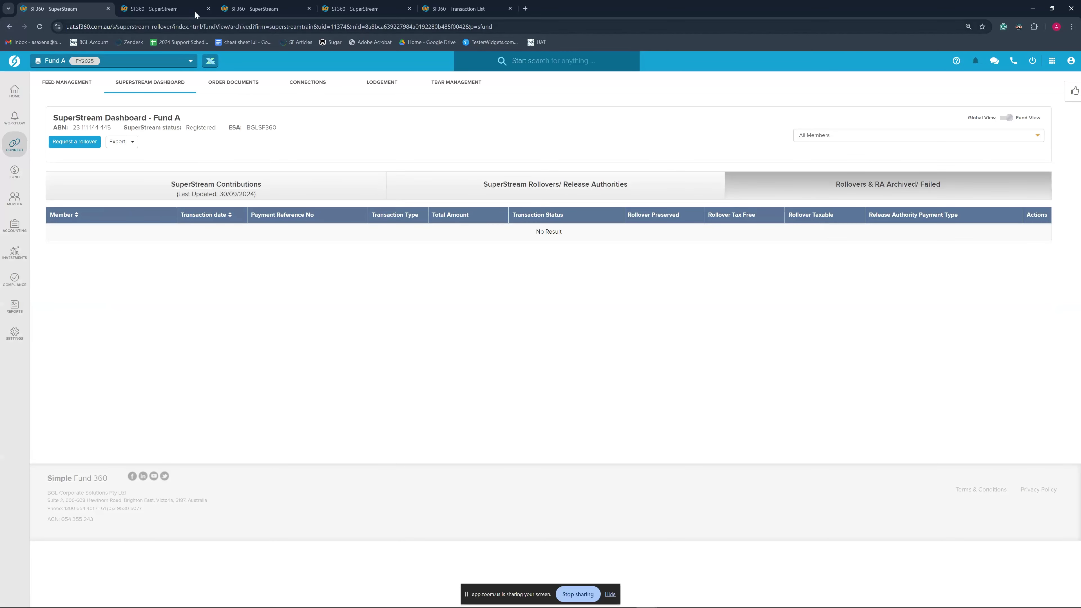
left_click(168, 6)
left_click(239, 6)
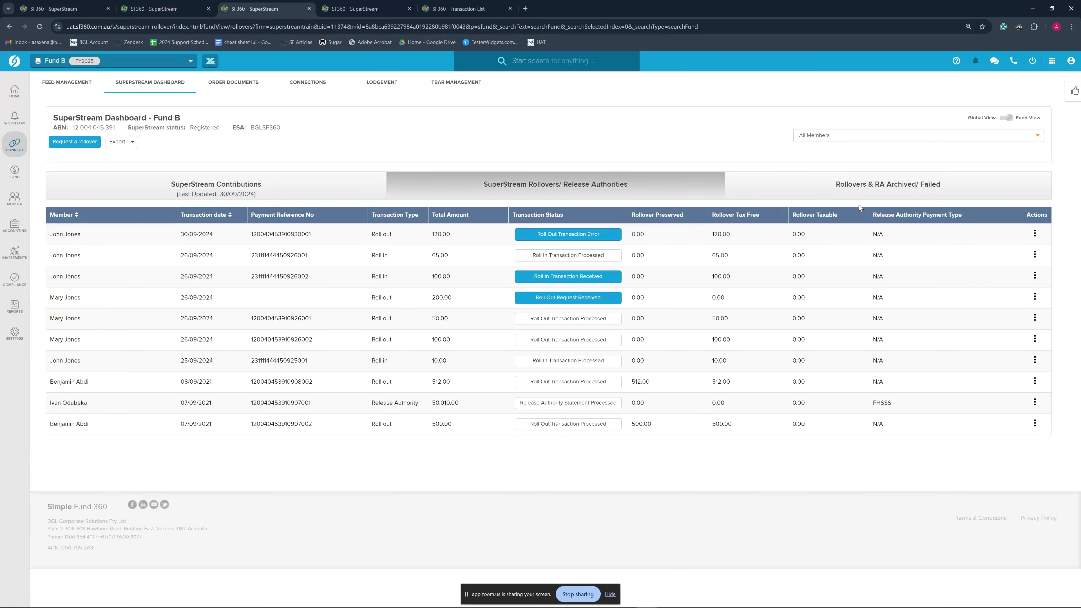
left_click(861, 193)
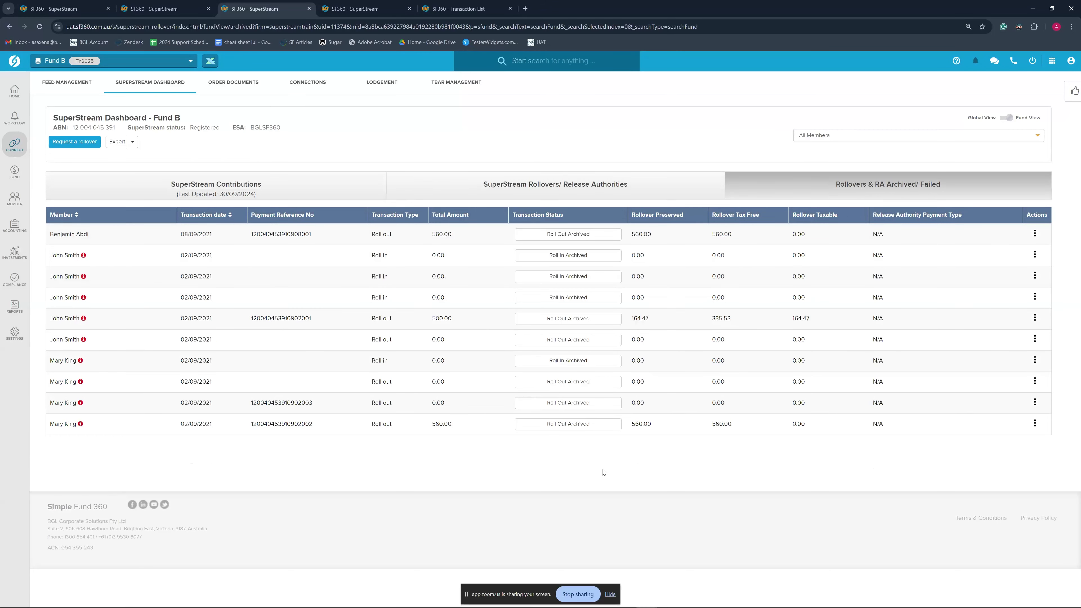
Check the errored roll-out's actions on Fund B's current list, then reopen the Archived/Failed list
left_click(588, 188)
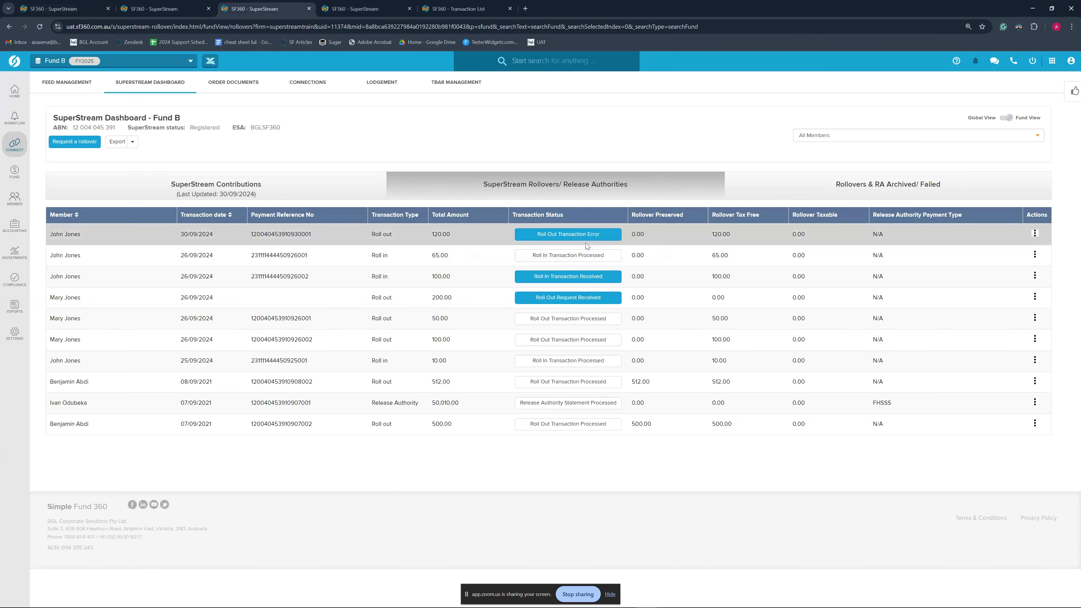
mouse_move(600, 237)
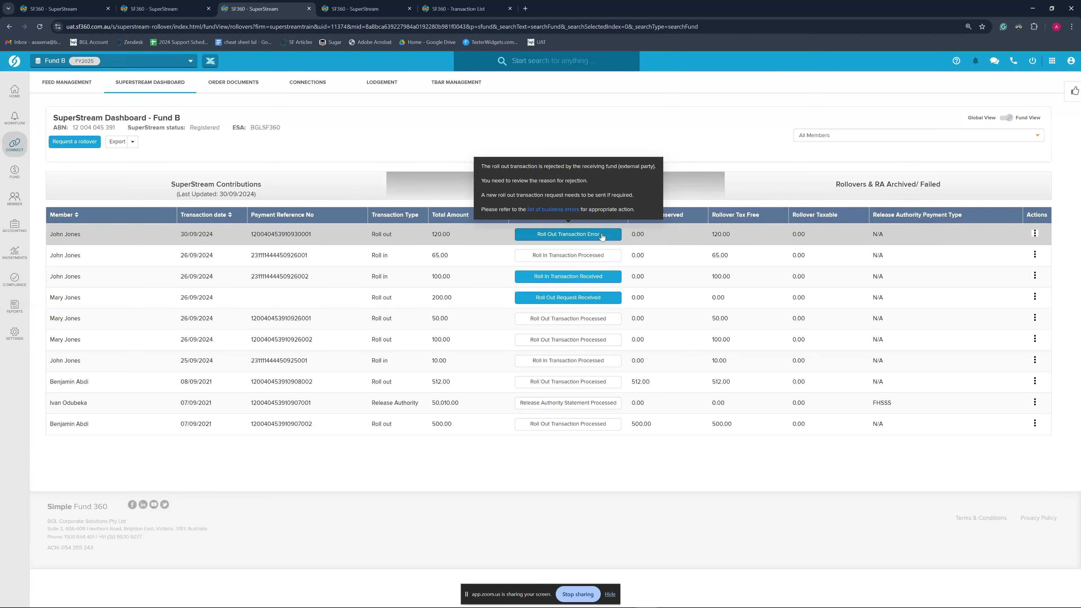
left_click(1035, 234)
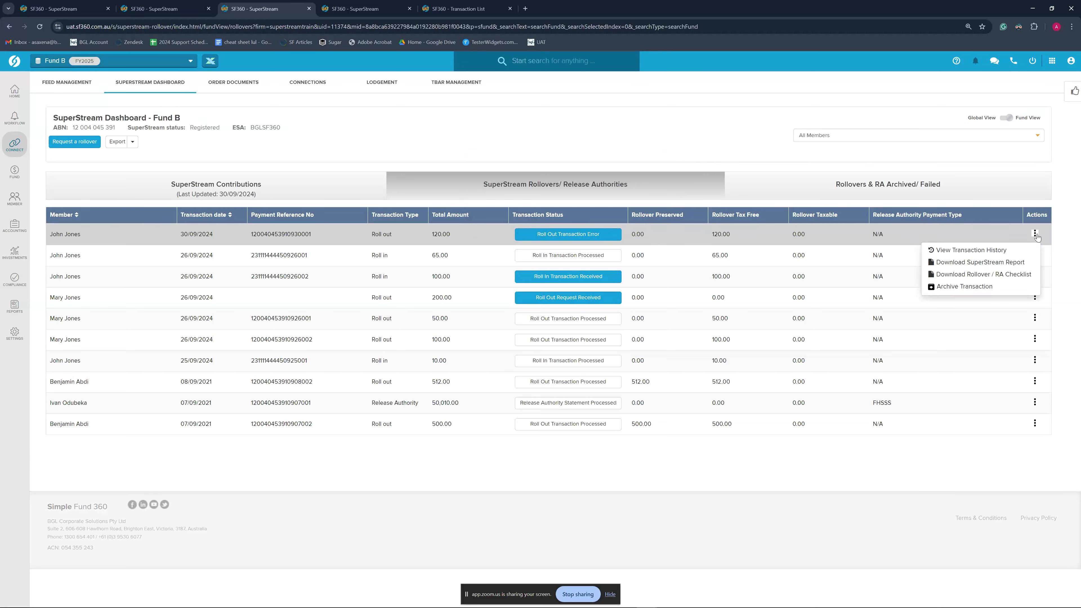
left_click(971, 288)
left_click(833, 195)
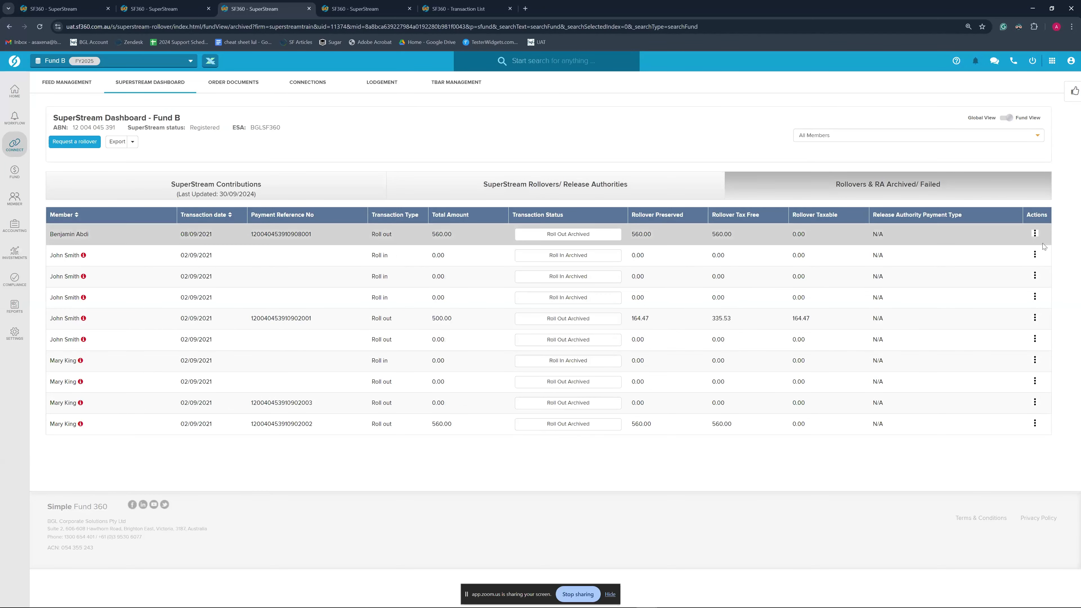
Check the archived roll-out's options, then read the rejection status on Fund B's current $120.00 roll-out
left_click(1034, 234)
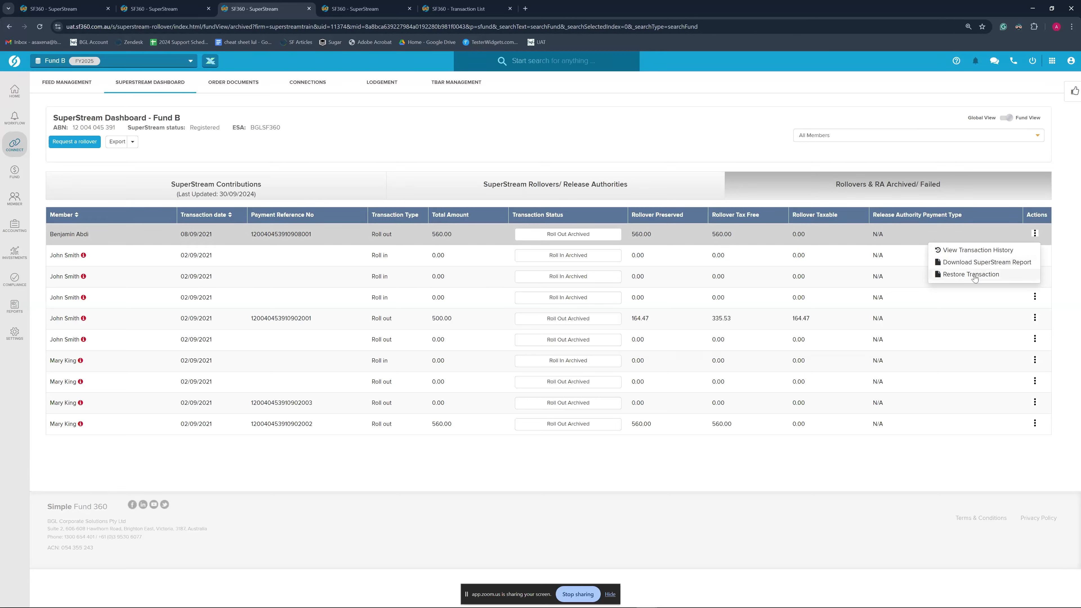
left_click(544, 188)
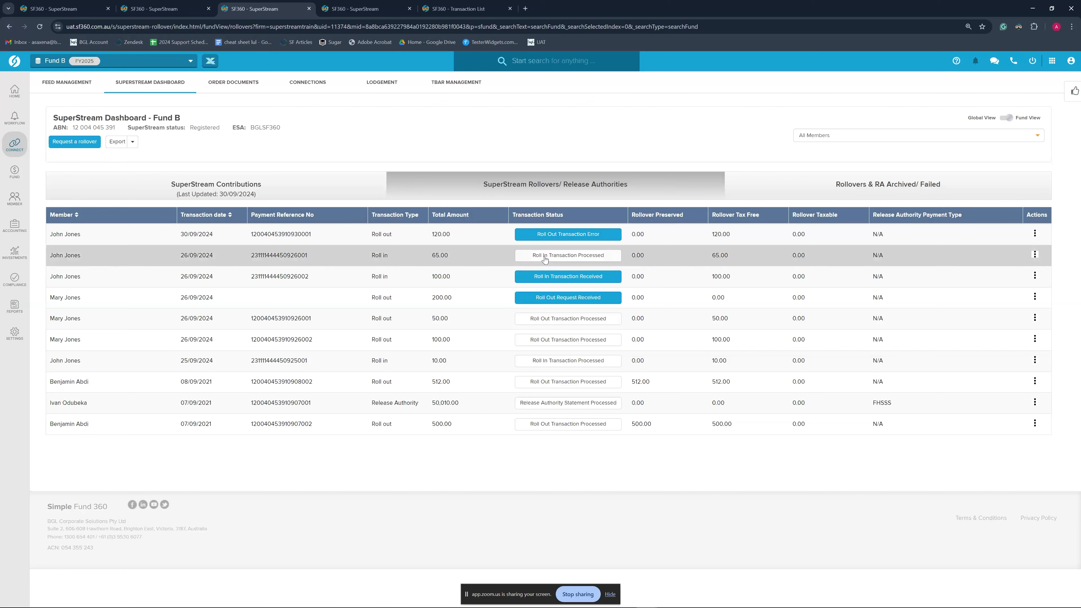
left_click(151, 12)
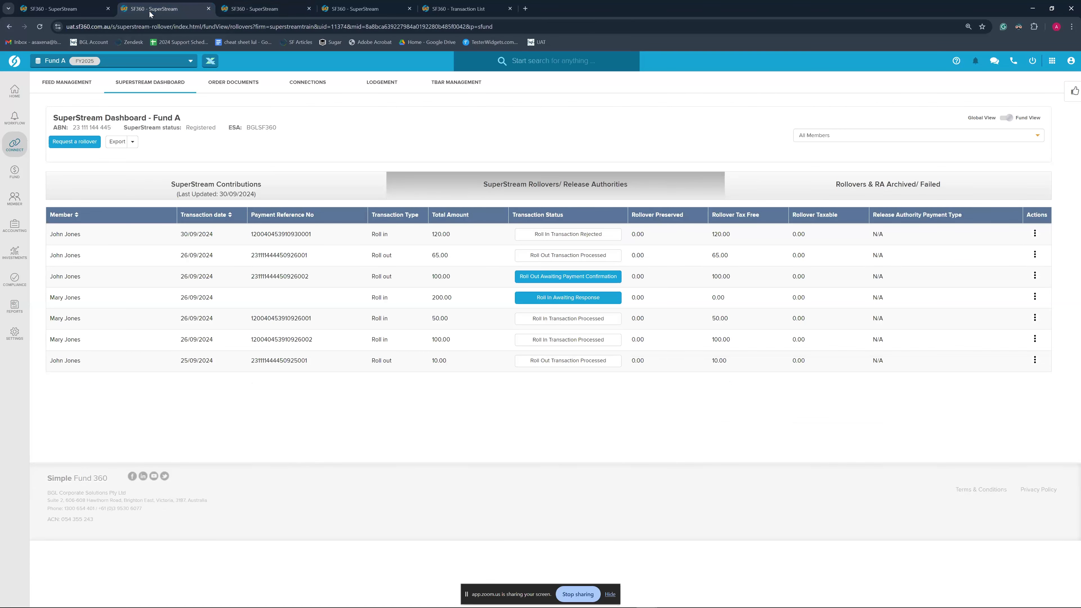
left_click(262, 8)
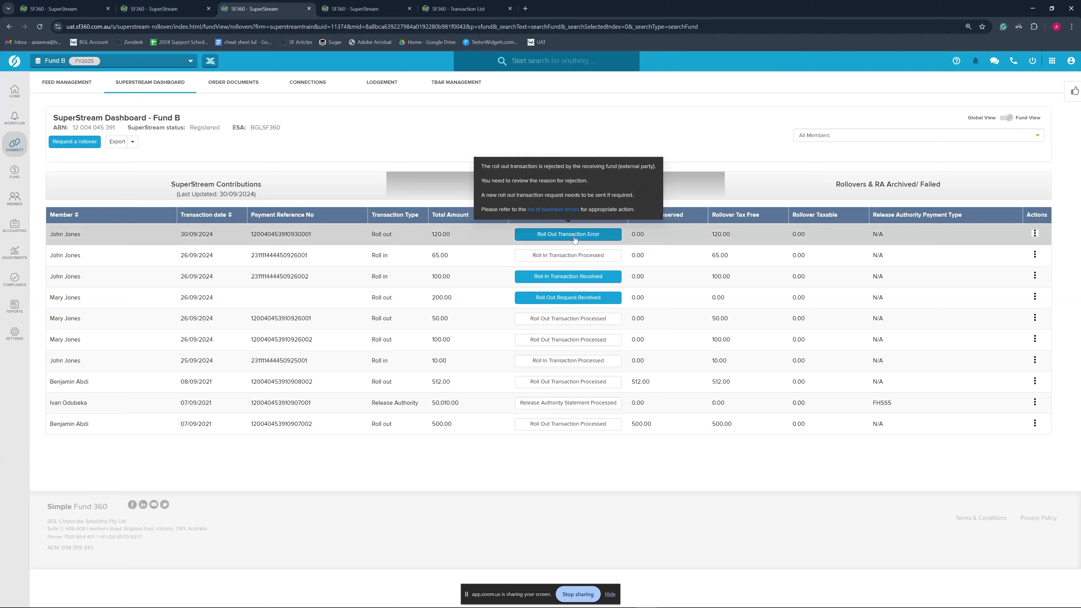
mouse_move(570, 260)
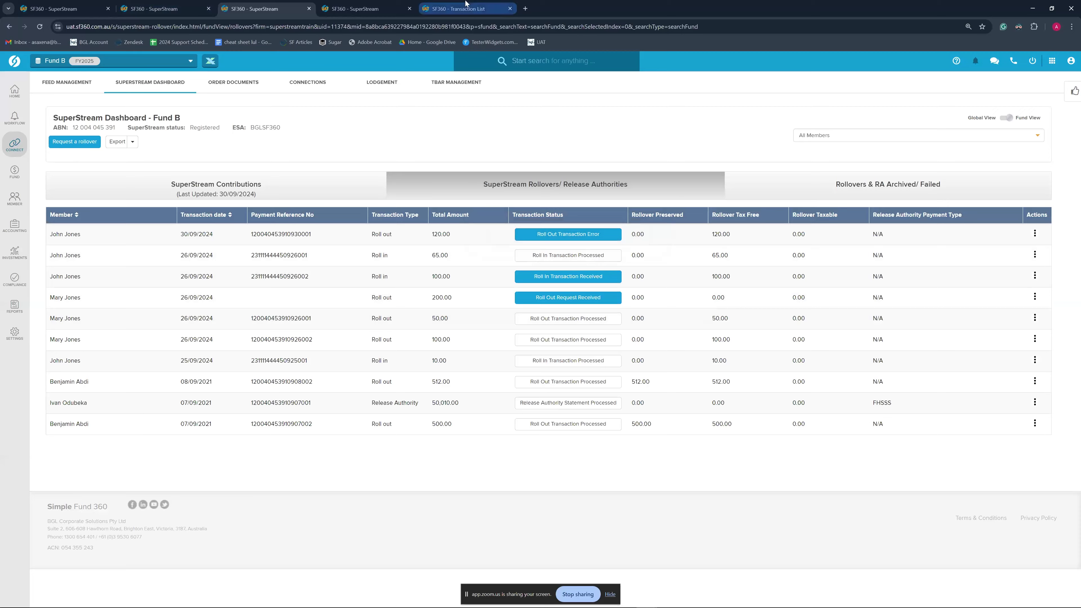
Go to Fund B's Transaction List and open the 25/09/2024 $10 roll-in General Journal
left_click(457, 8)
left_click(893, 102)
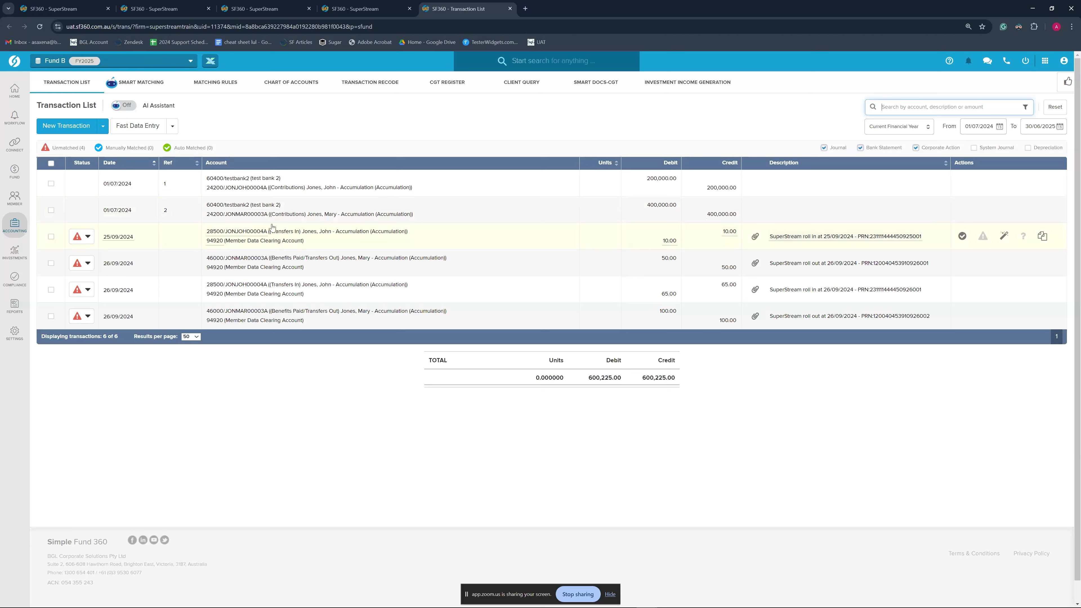
left_click(51, 236)
left_click(51, 211)
left_click(51, 237)
left_click(51, 210)
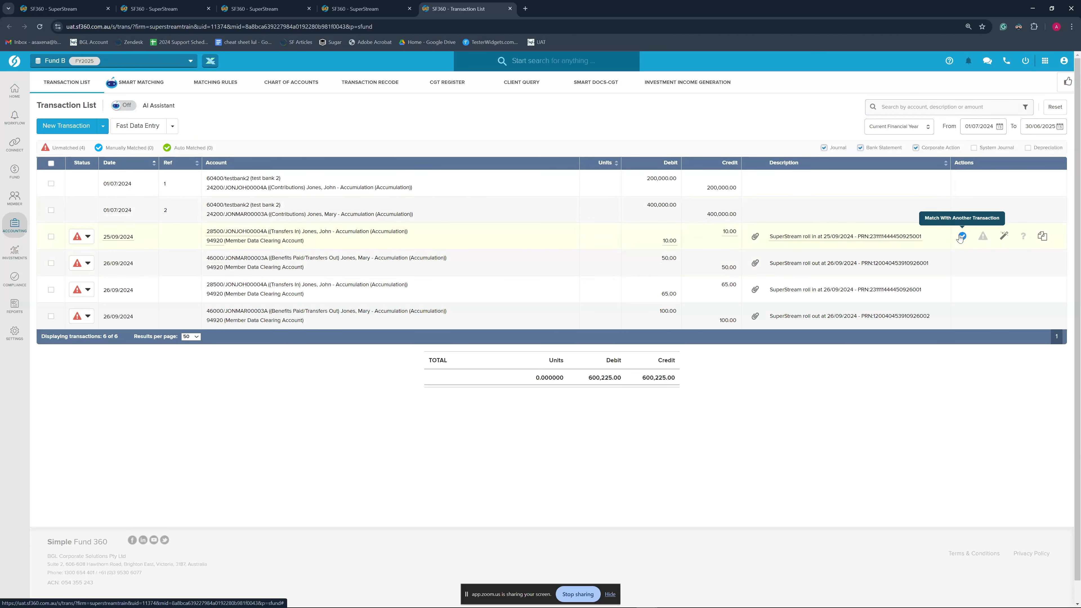
left_click(538, 243)
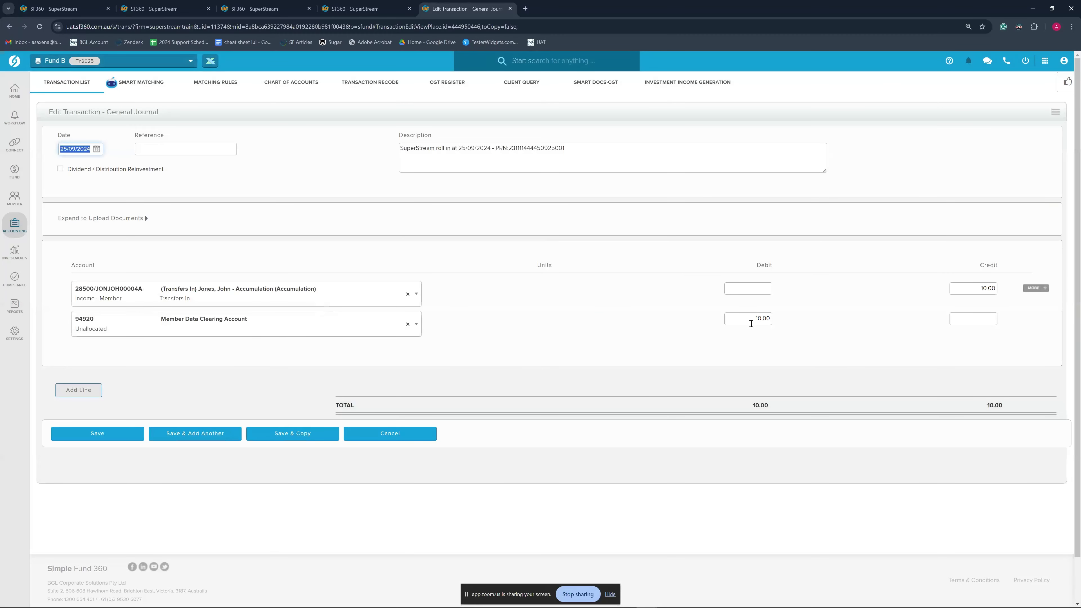
Change the clearing account line to 60400 test bank 2 and save the journal
left_click(248, 328)
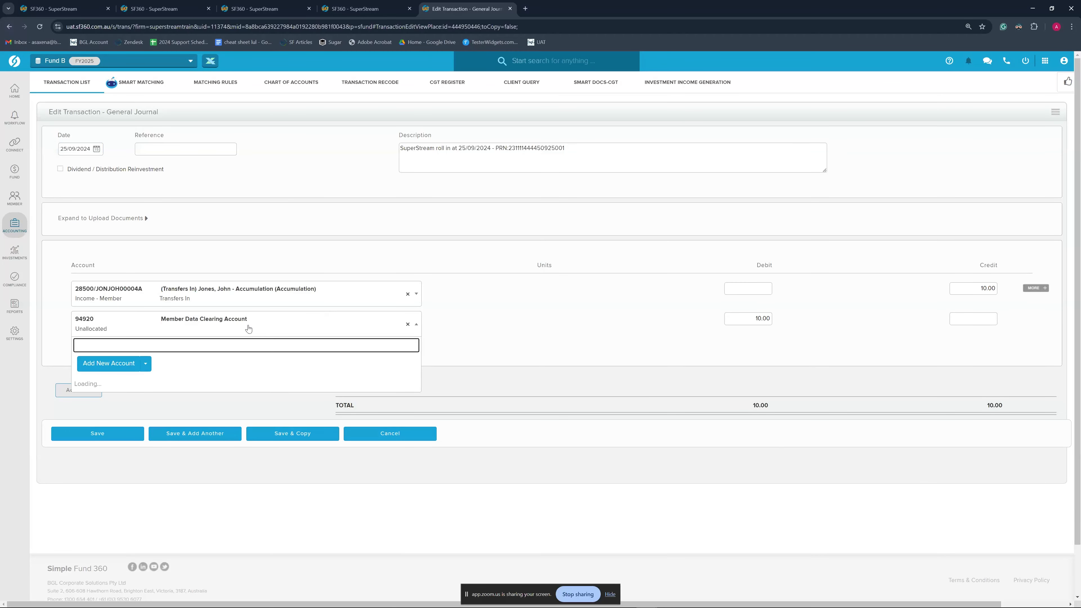
type("60400")
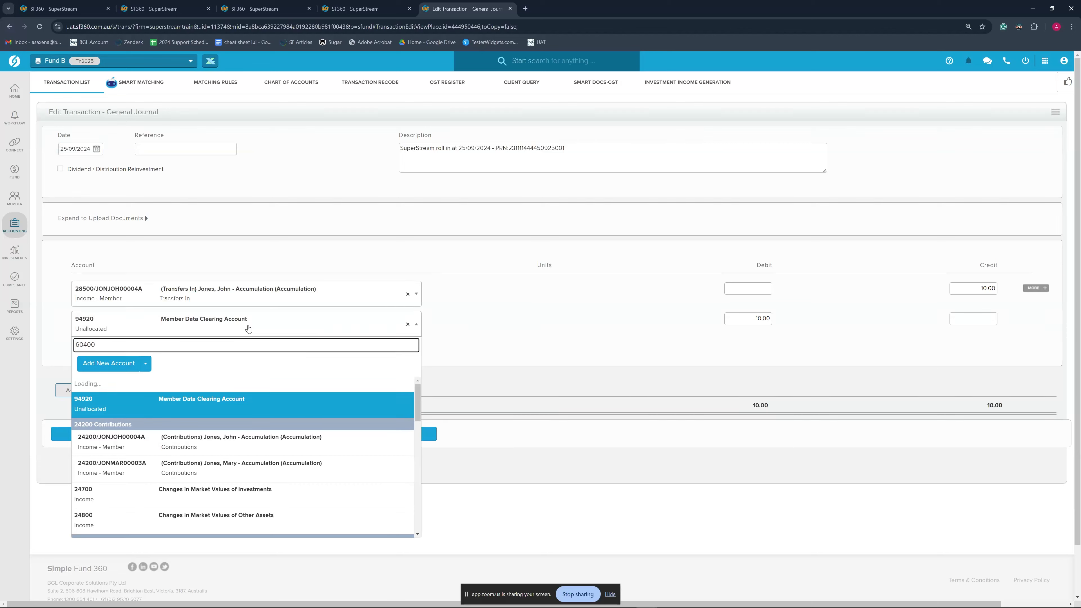
left_click(250, 408)
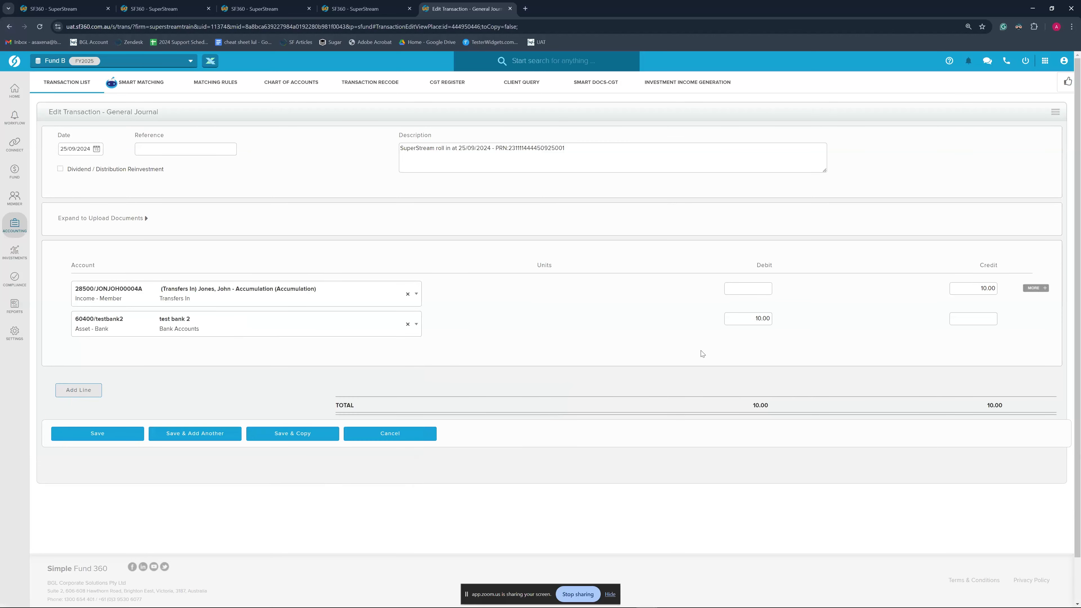
left_click(111, 434)
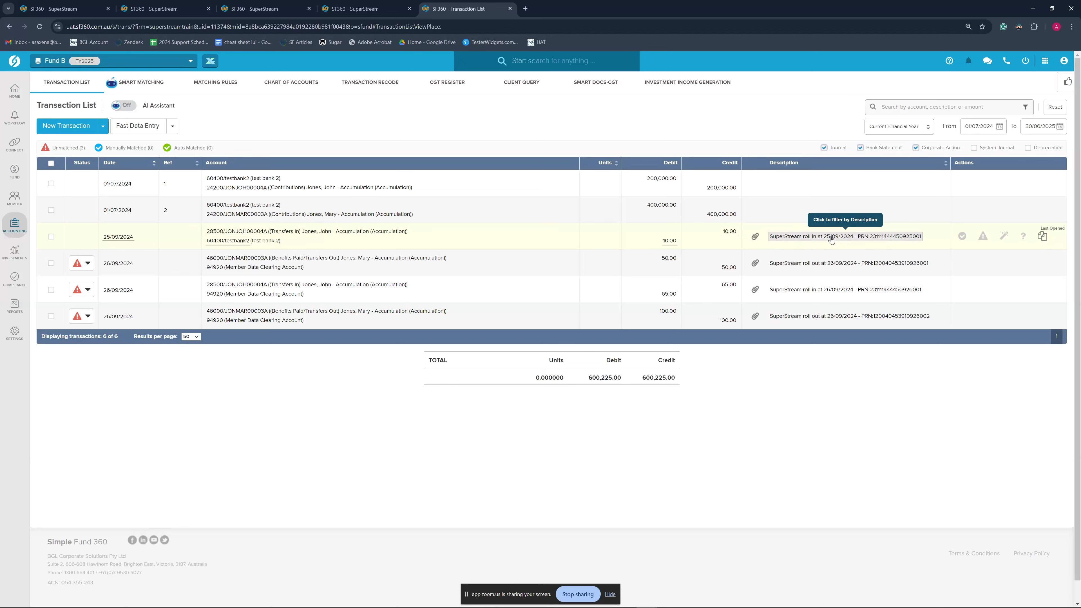
Read through the roll-in's attached SuperStream rollover report PDF, then go back to the SuperStream tab
left_click(754, 239)
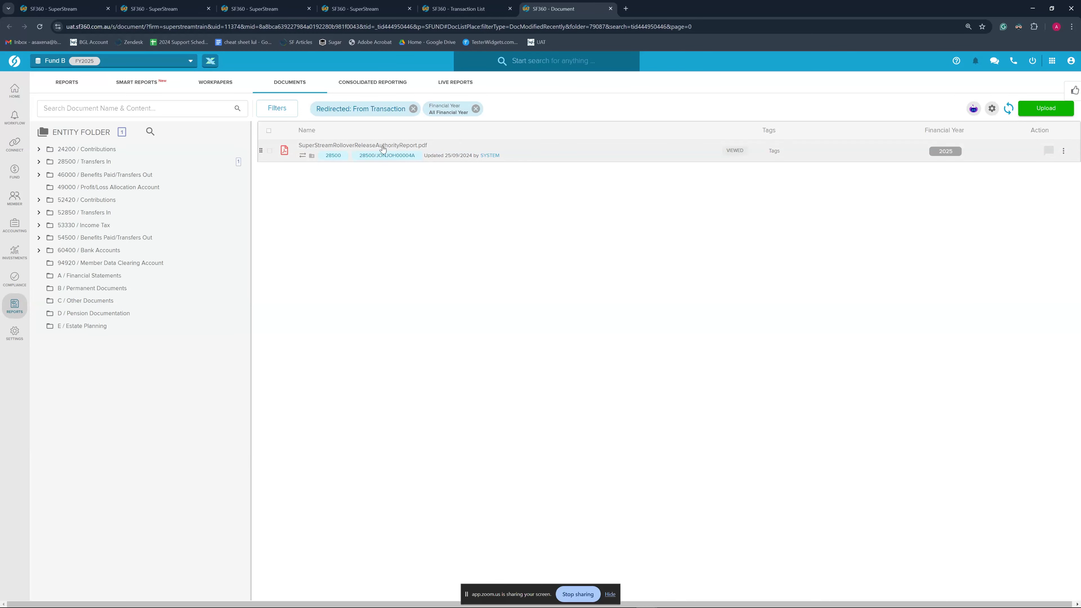
left_click(382, 147)
scroll(232, 393, "down", 15)
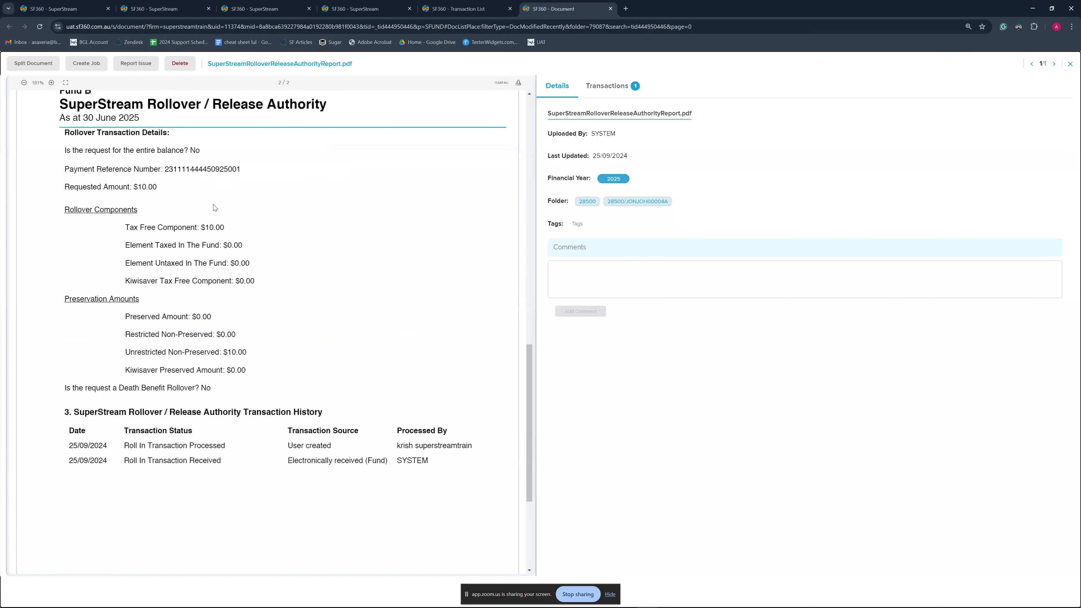
scroll(254, 369, "up", 5)
scroll(254, 369, "down", 5)
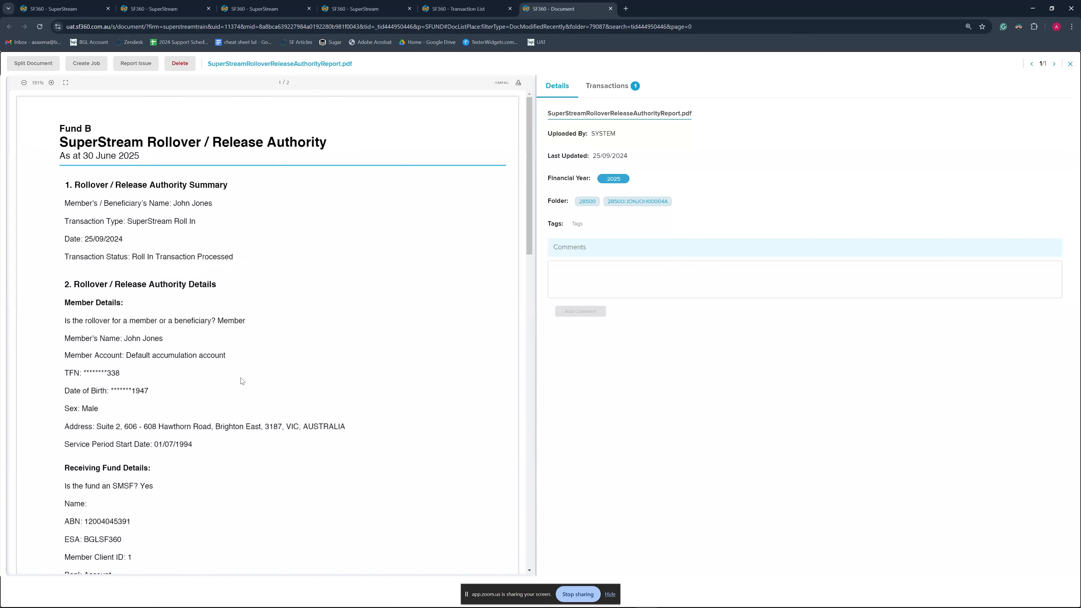
scroll(221, 334, "up", 10)
scroll(222, 334, "down", 10)
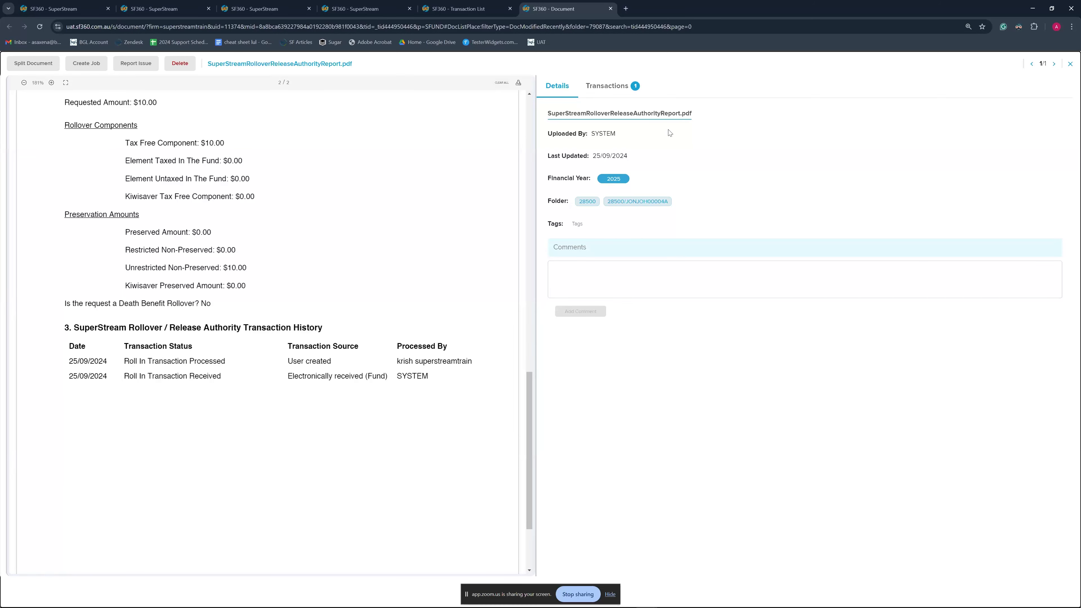
middle_click(568, 3)
left_click(269, 8)
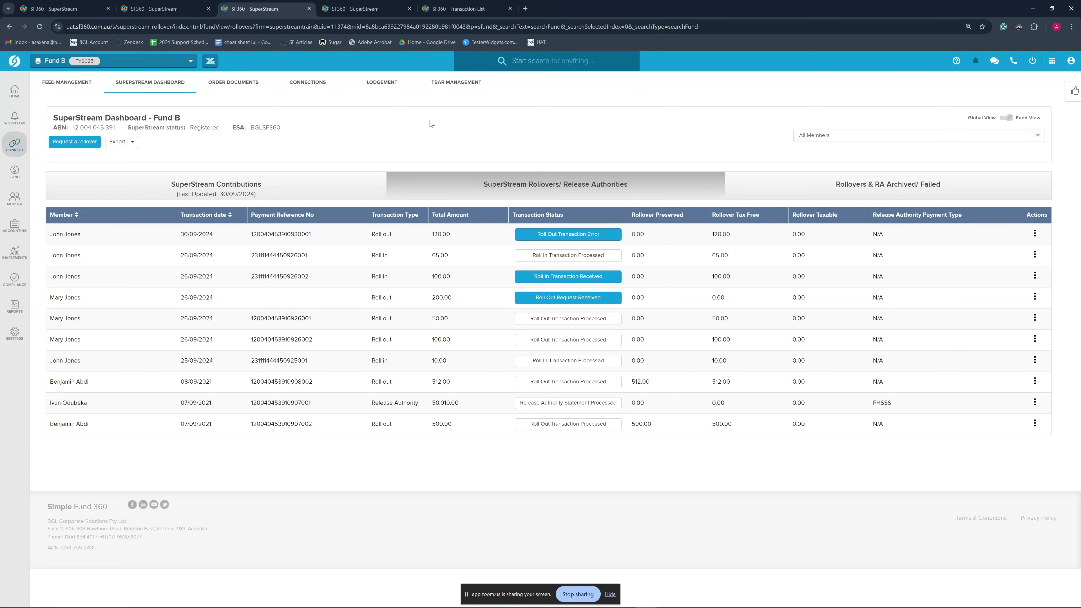
Begin a Request a rollover, choosing Transferring Fund in the dialog
left_click(81, 141)
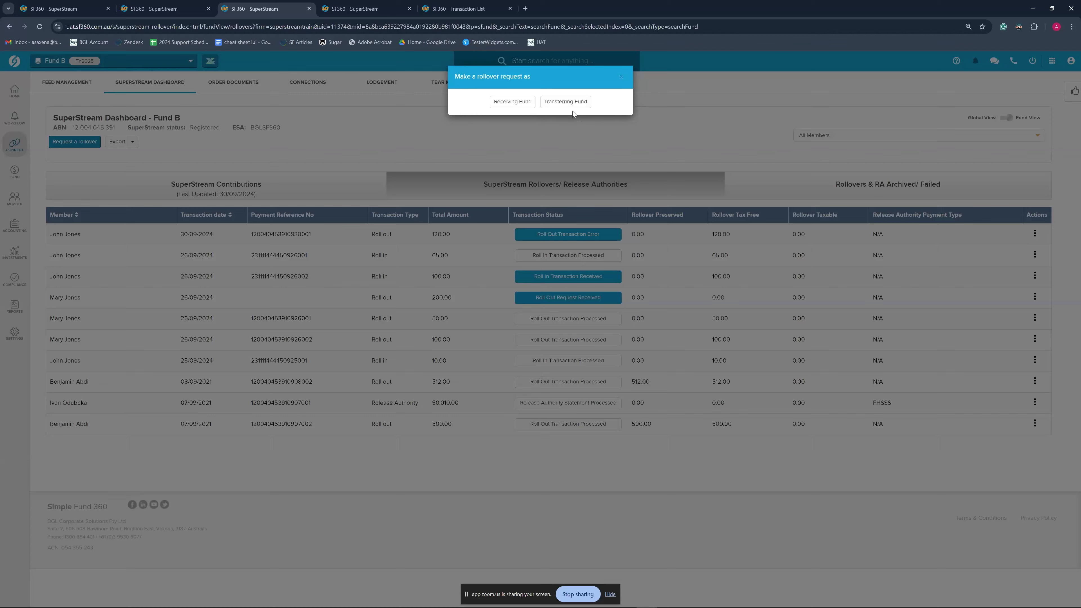
left_click(572, 102)
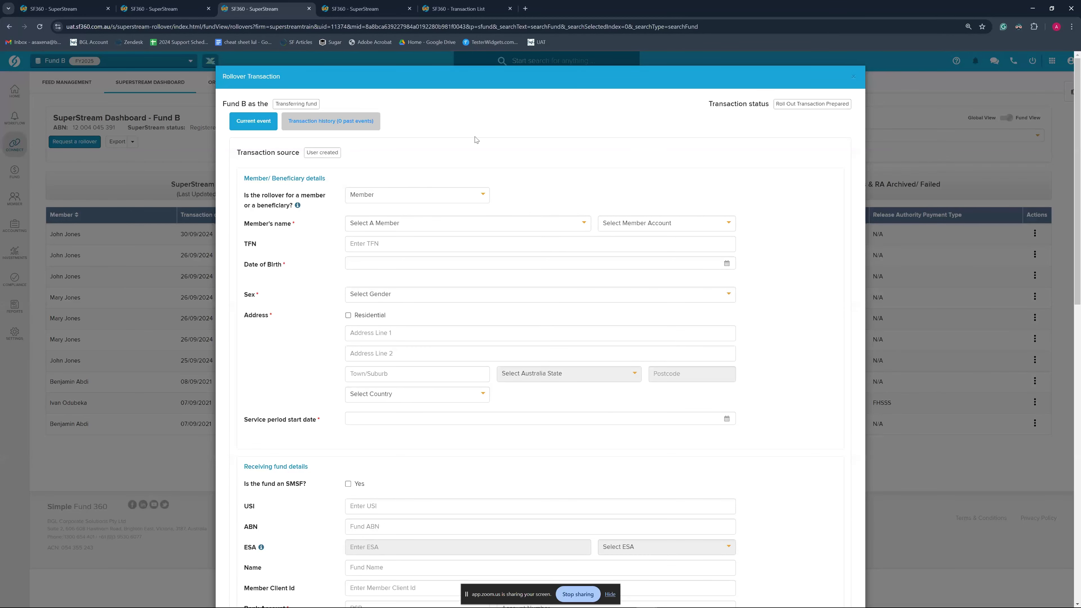
Set the rollover as for a member, selecting the member and their $399,850.00 account
scroll(487, 294, "down", 1)
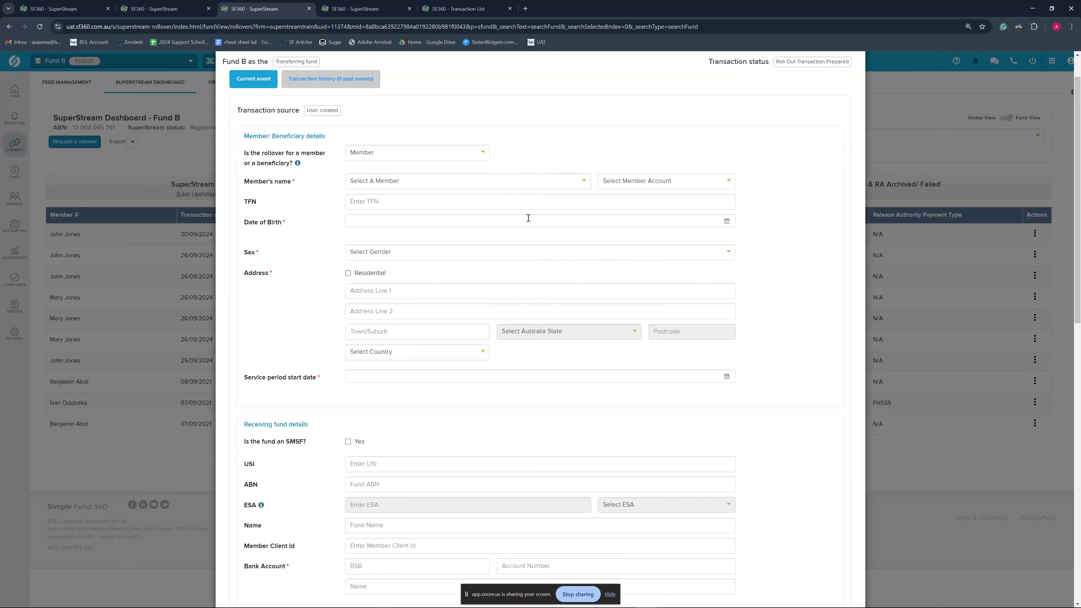
scroll(454, 345, "down", 2)
scroll(454, 344, "up", 3)
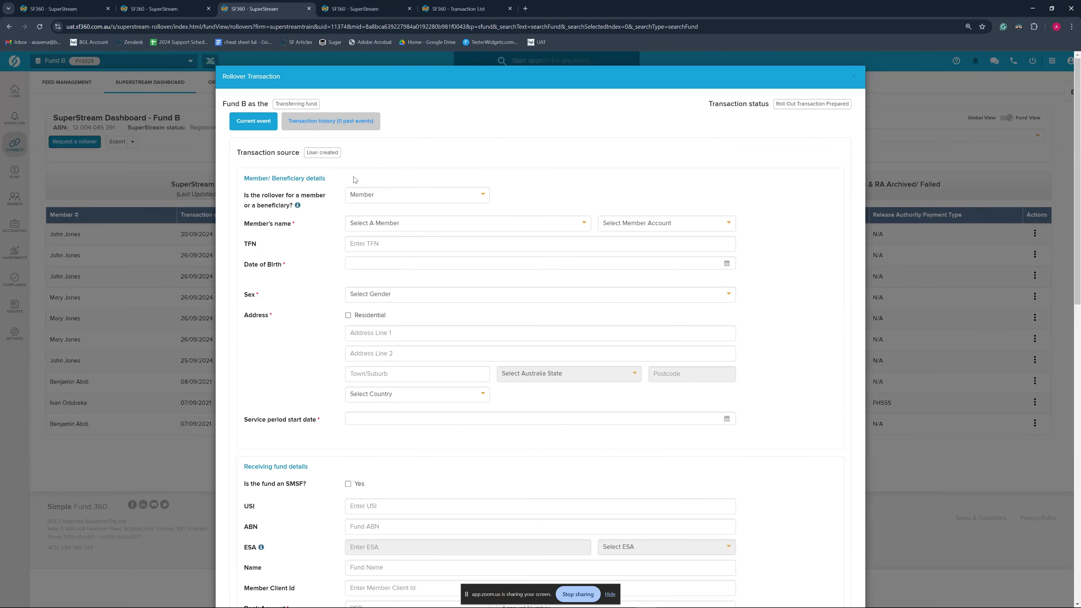
left_click(379, 195)
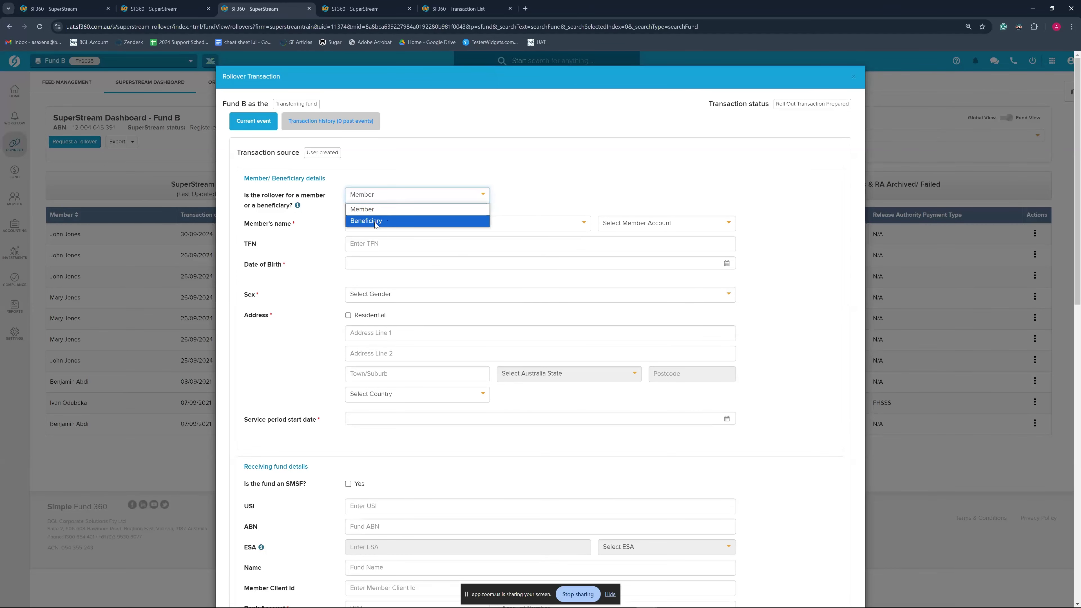
left_click(374, 209)
scroll(425, 213, "down", 1)
left_click(398, 181)
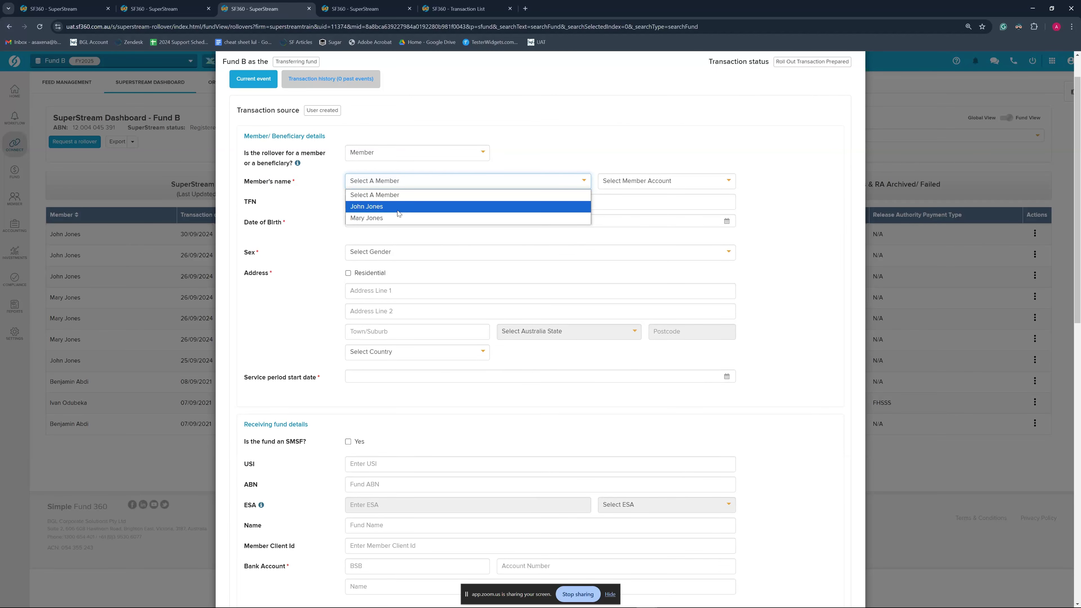
left_click(398, 218)
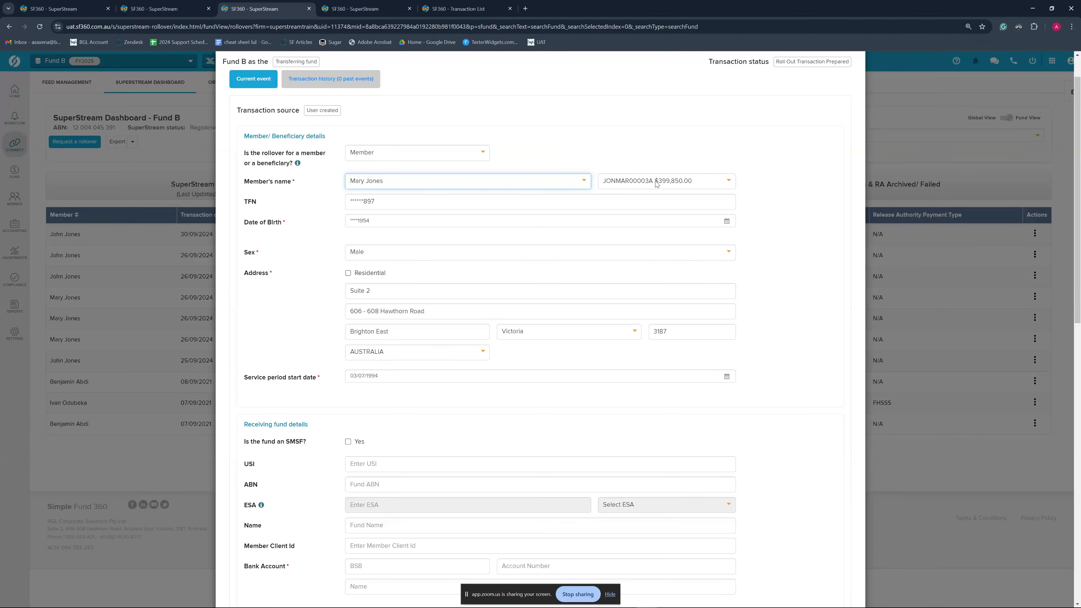
left_click(702, 182)
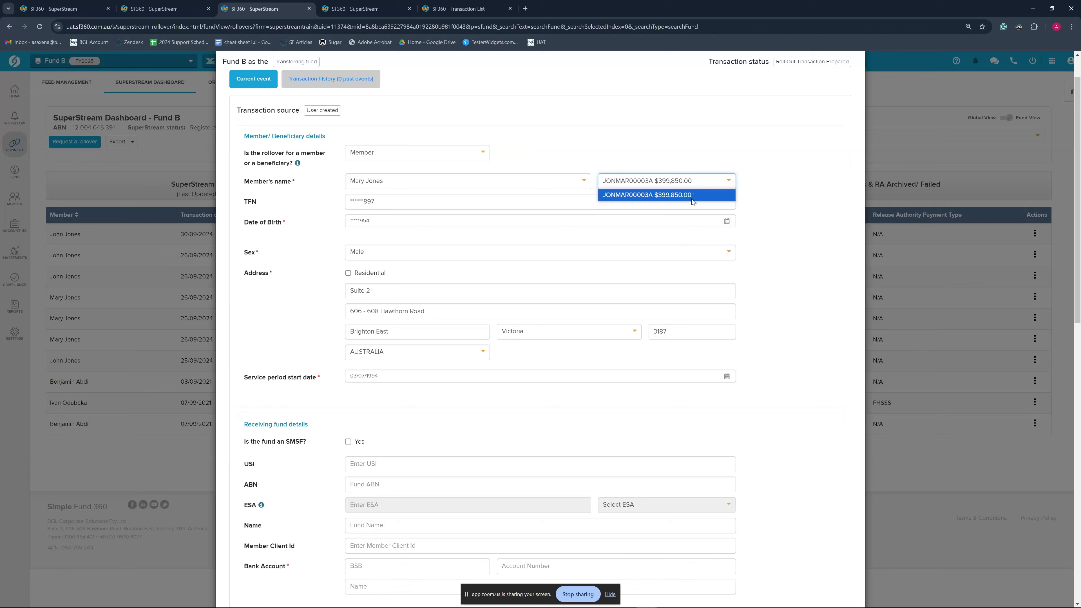
left_click(673, 196)
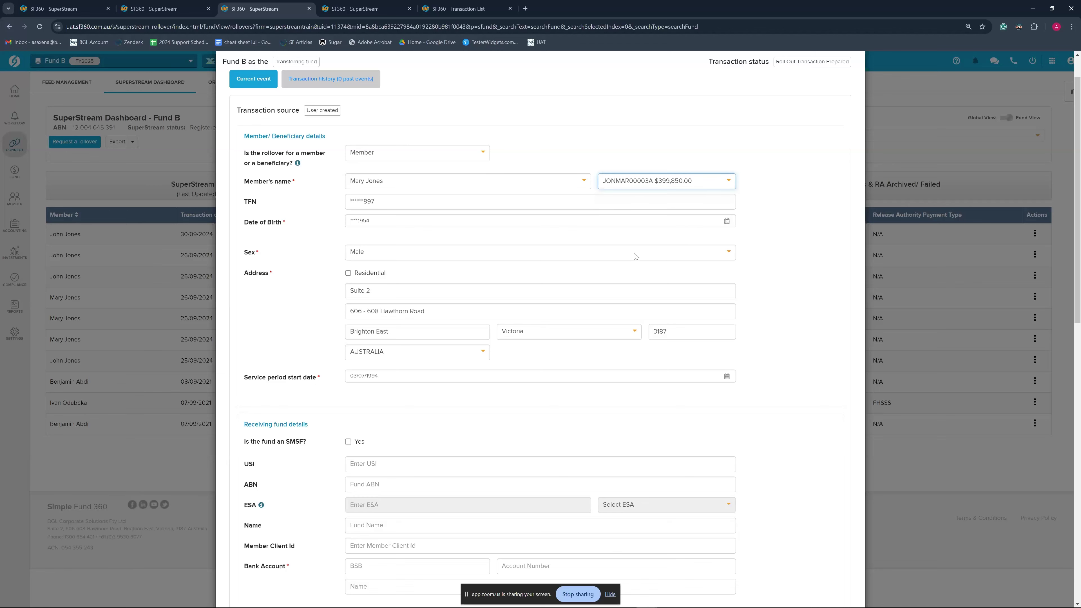
Tick 'Is the fund an SMSF?' Yes in the receiving fund details
scroll(463, 305, "down", 1)
scroll(463, 305, "down", 4)
scroll(436, 292, "up", 5)
scroll(410, 399, "down", 8)
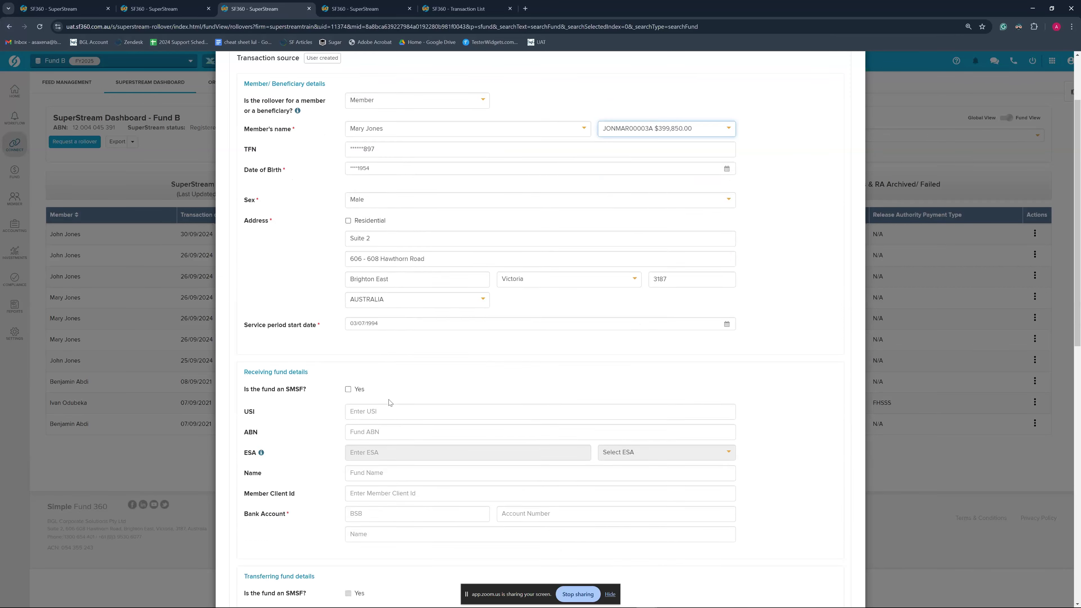
scroll(389, 399, "down", 4)
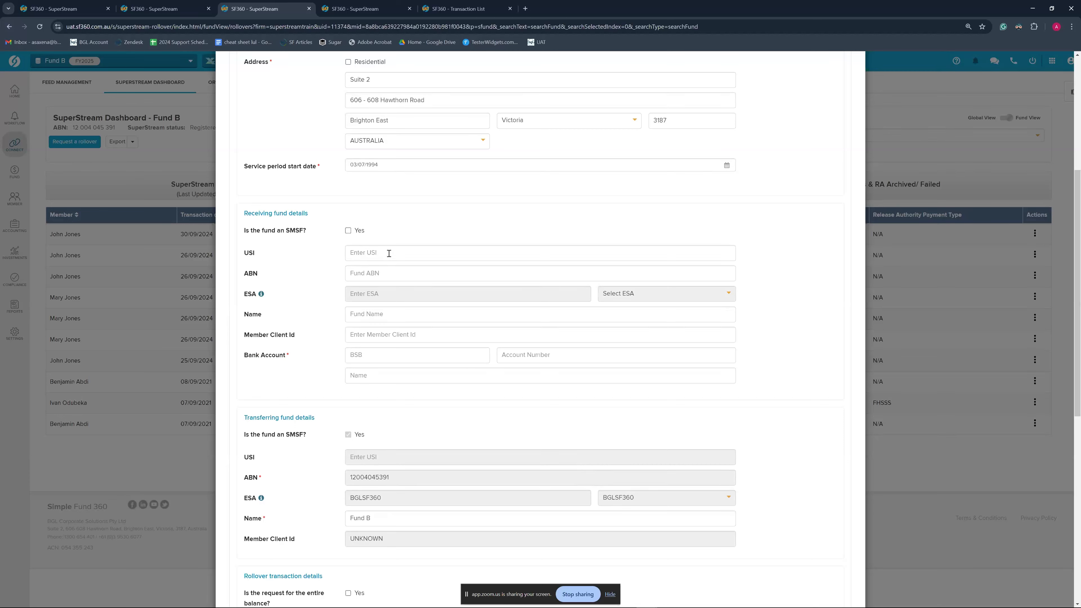
left_click(347, 231)
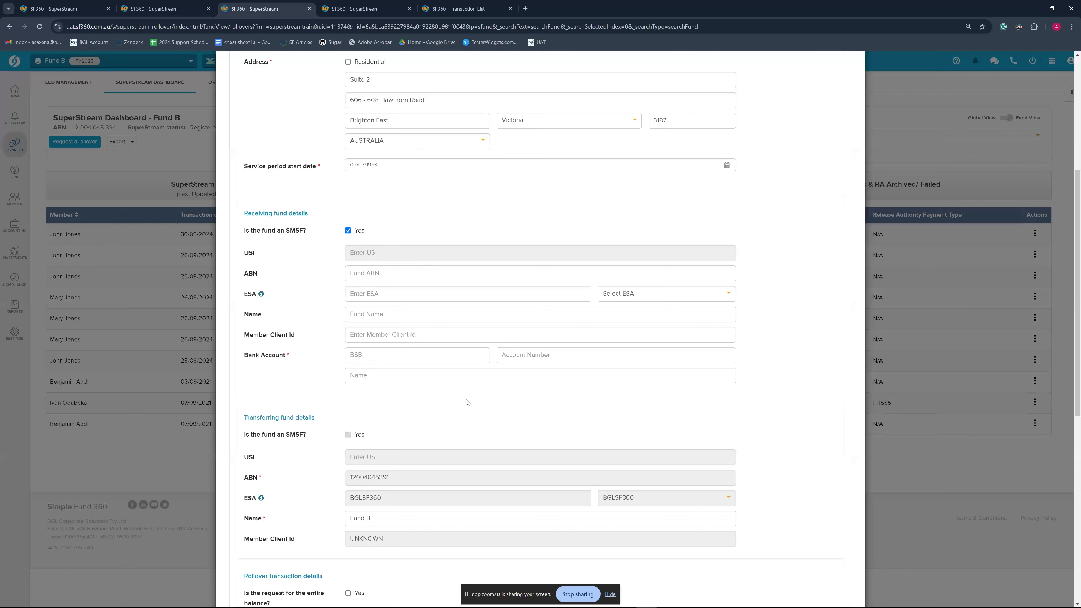
scroll(406, 476, "up", 1)
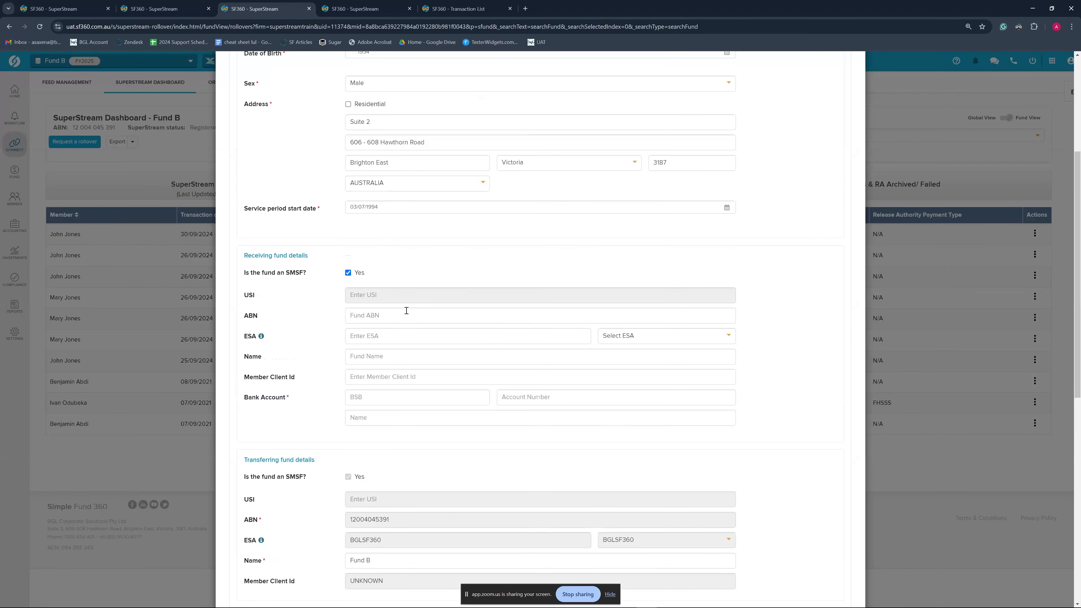
left_click(392, 315)
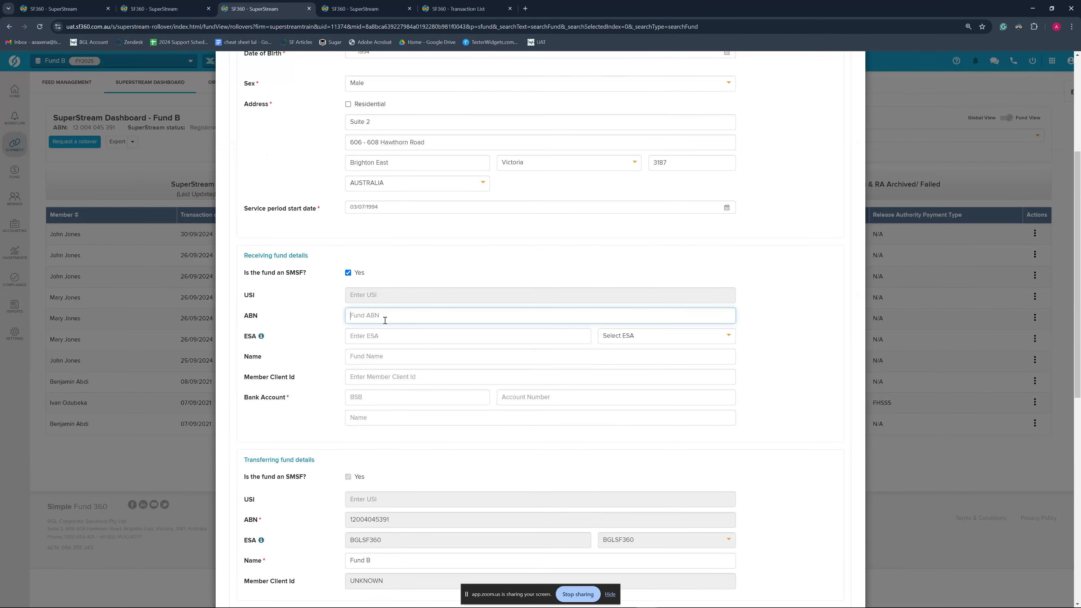
left_click(358, 9)
left_click(345, 357)
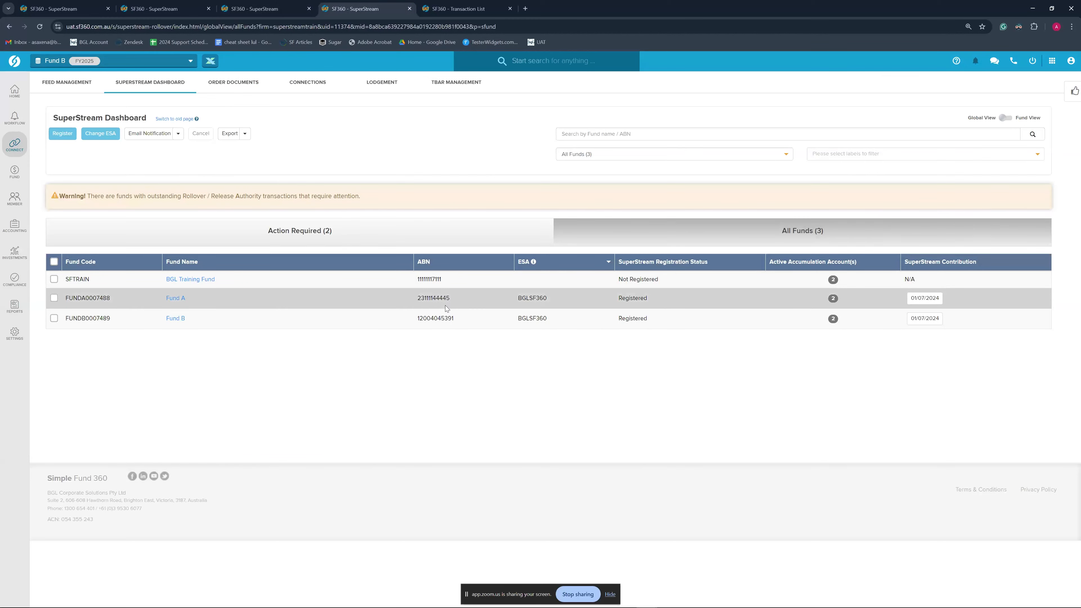
key("ctrl+shift+Tab")
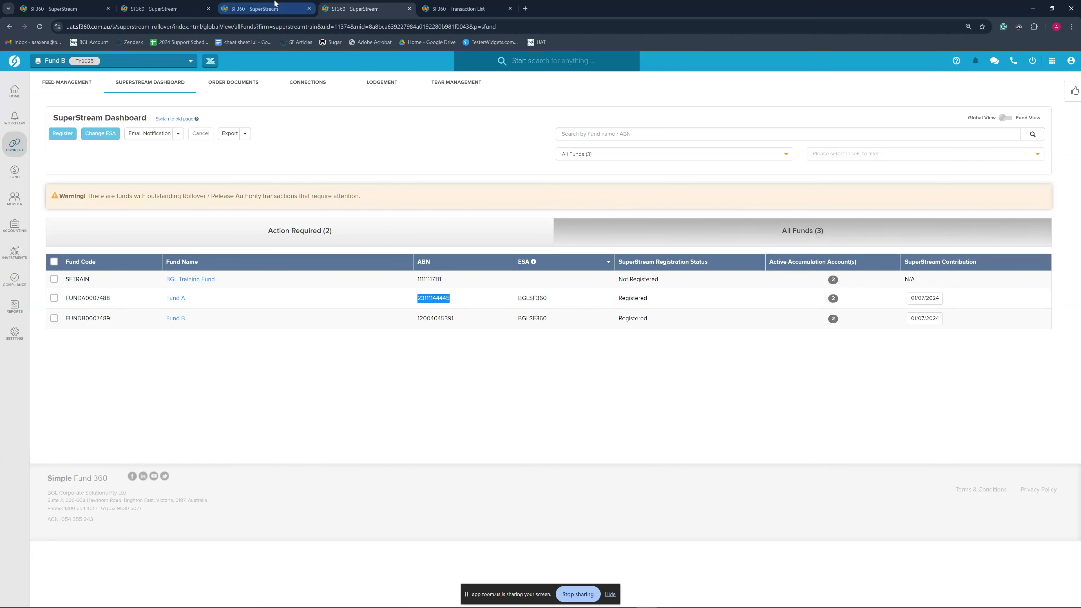
key("ctrl+v")
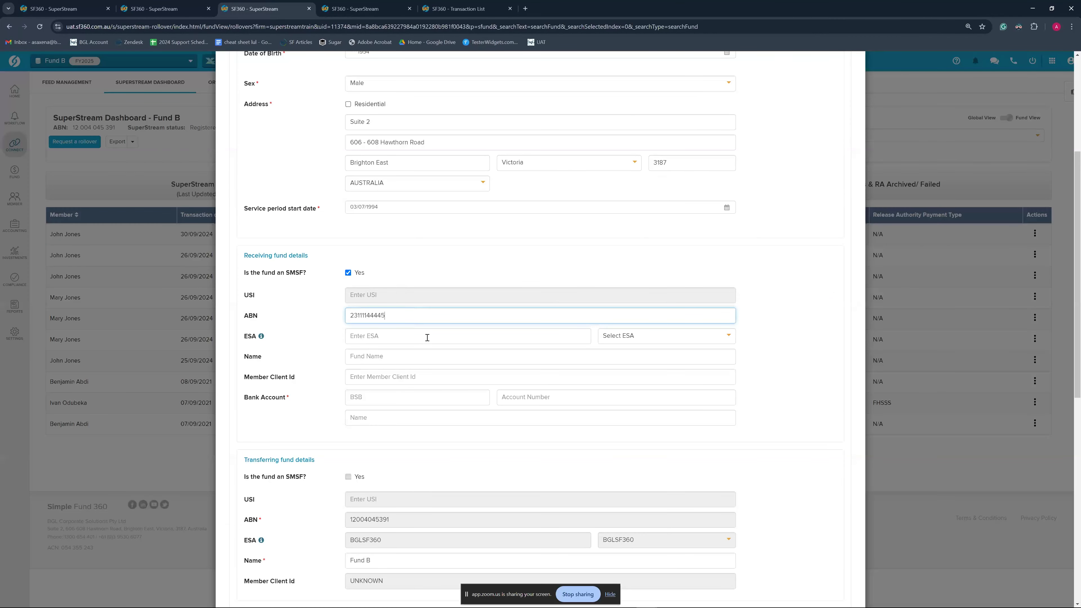
left_click(768, 354)
left_click(677, 337)
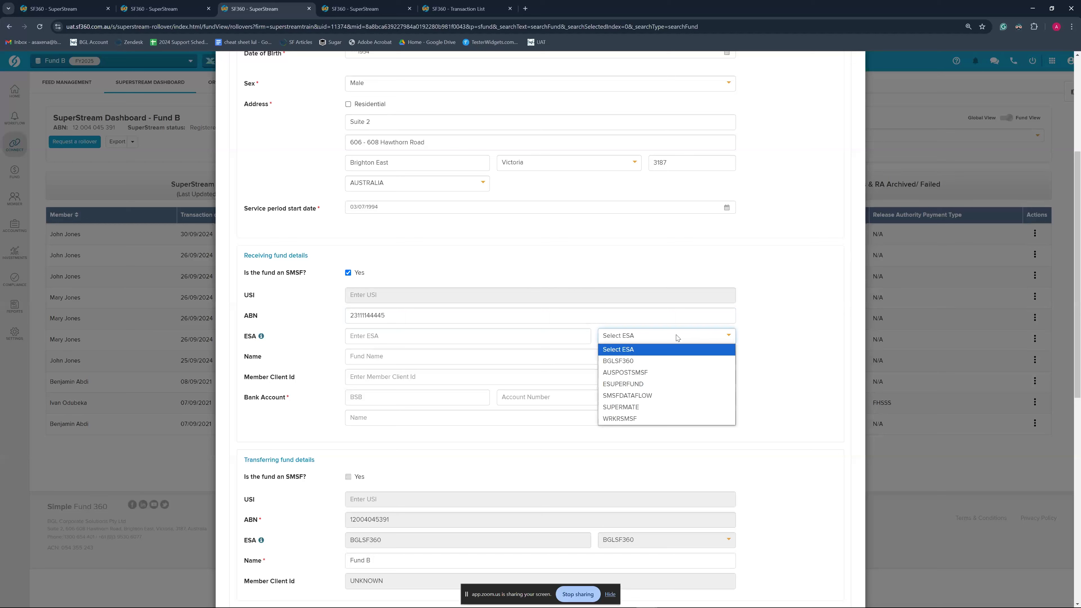
left_click(636, 362)
Enter the receiving fund name 'Fuinnd A' and member client id 1
scroll(760, 362, "down", 1)
left_click(420, 320)
type("Fuinnd A")
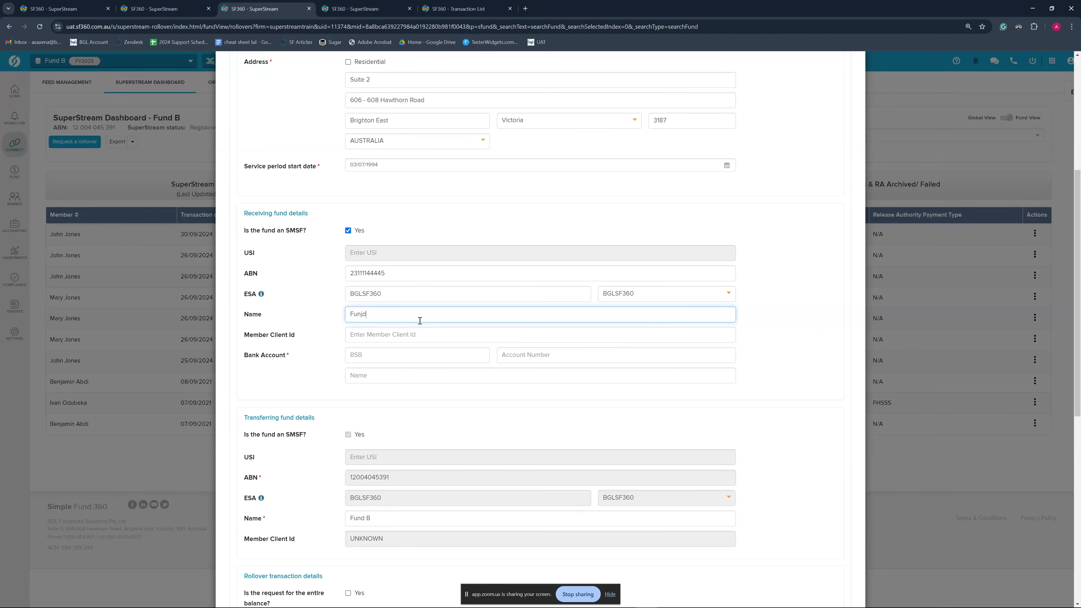
left_click(421, 338)
type("1")
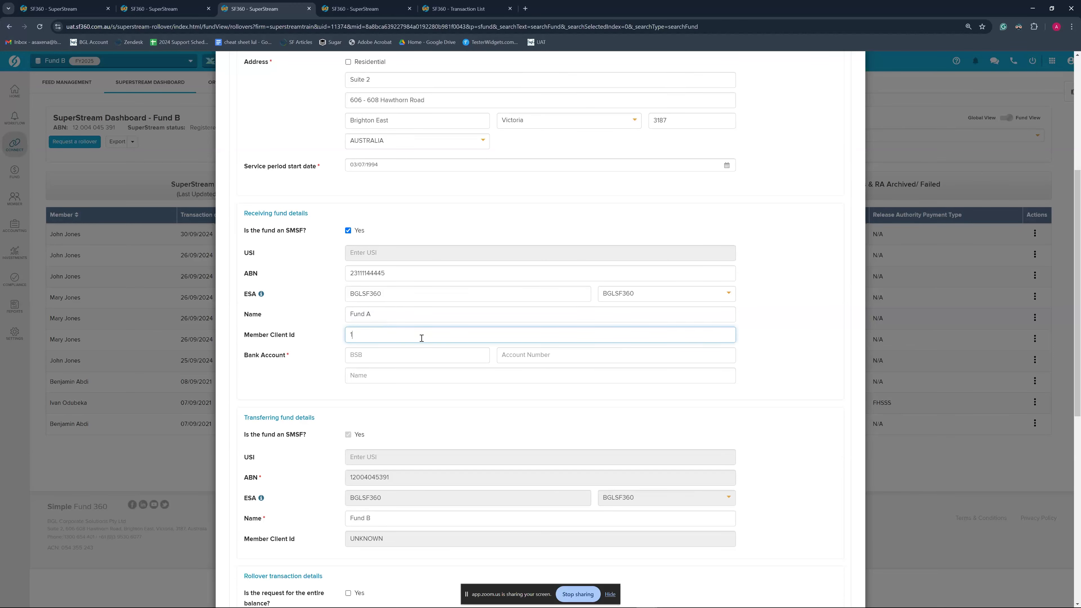
Fill in the receiving fund's bank BSB 012345, account number and account holder's name
scroll(366, 337, "down", 1)
left_click(369, 316)
type("012345")
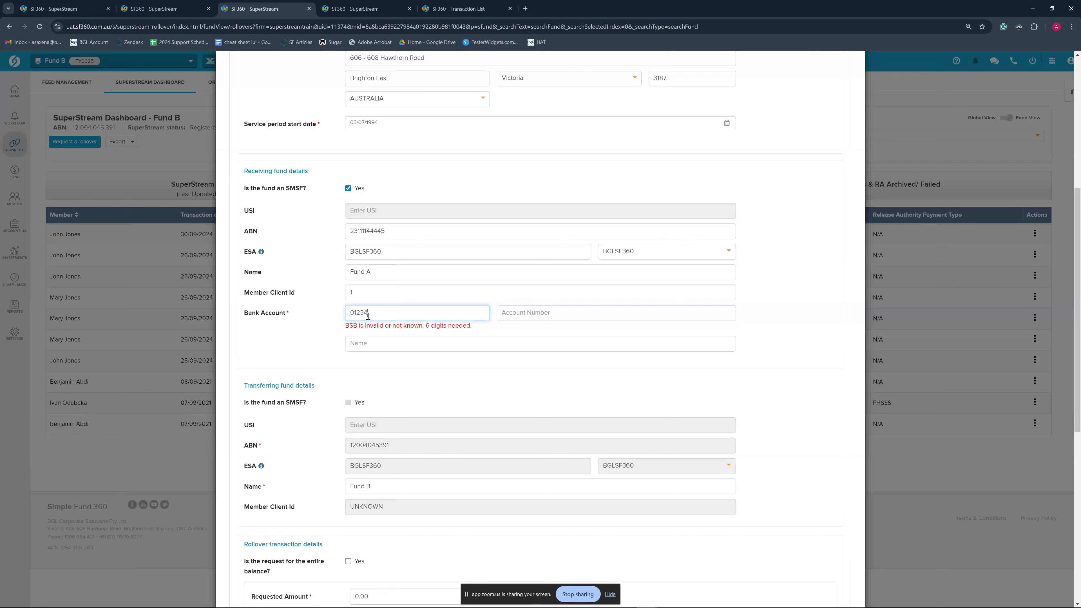
left_click(527, 314)
type("123456")
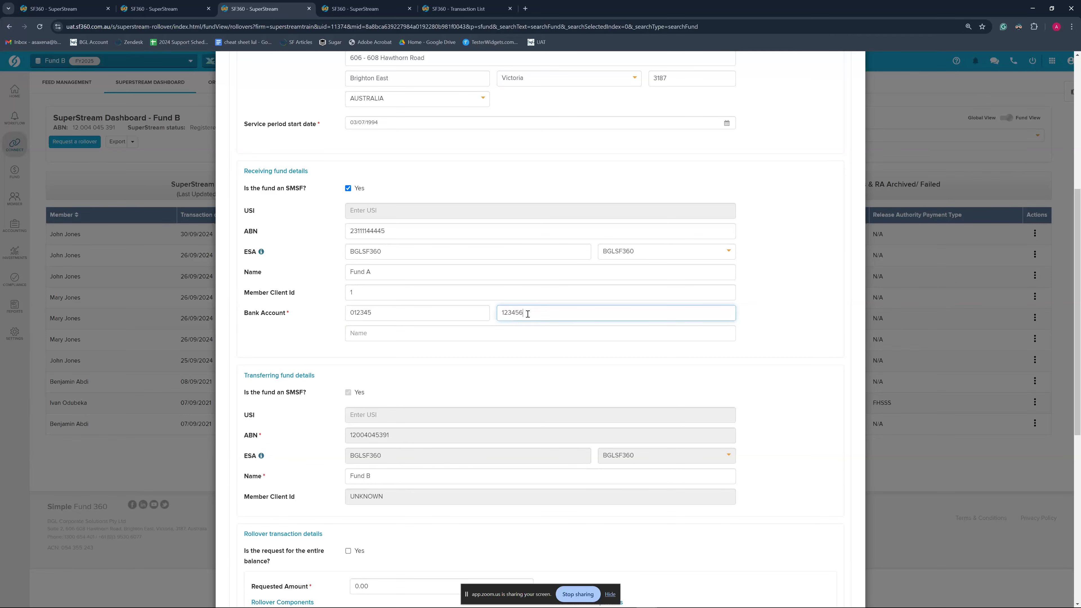
left_click(424, 336)
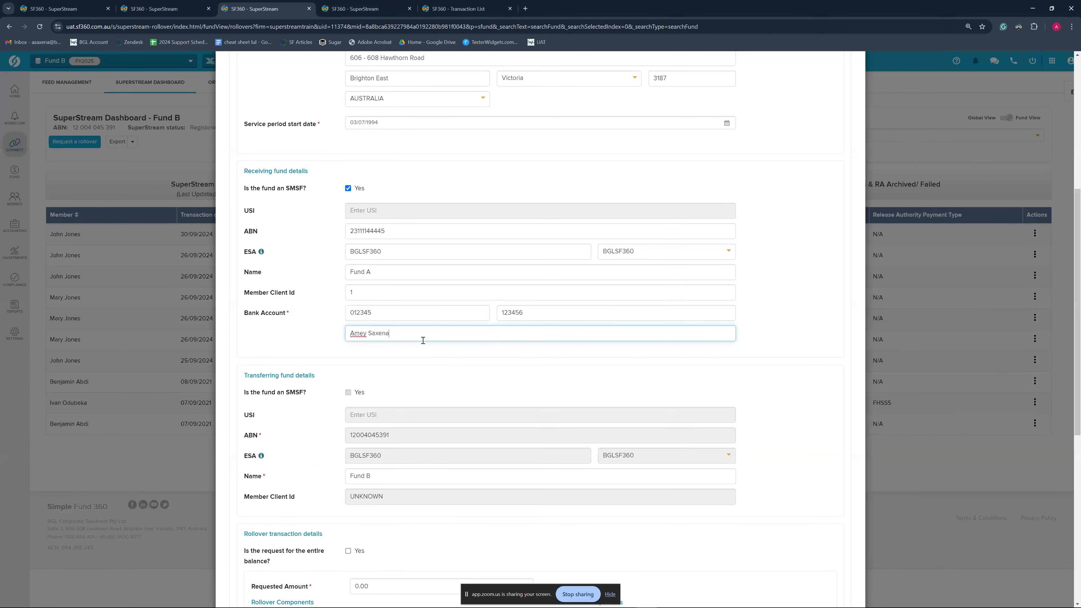
left_click(434, 352)
scroll(434, 352, "down", 4)
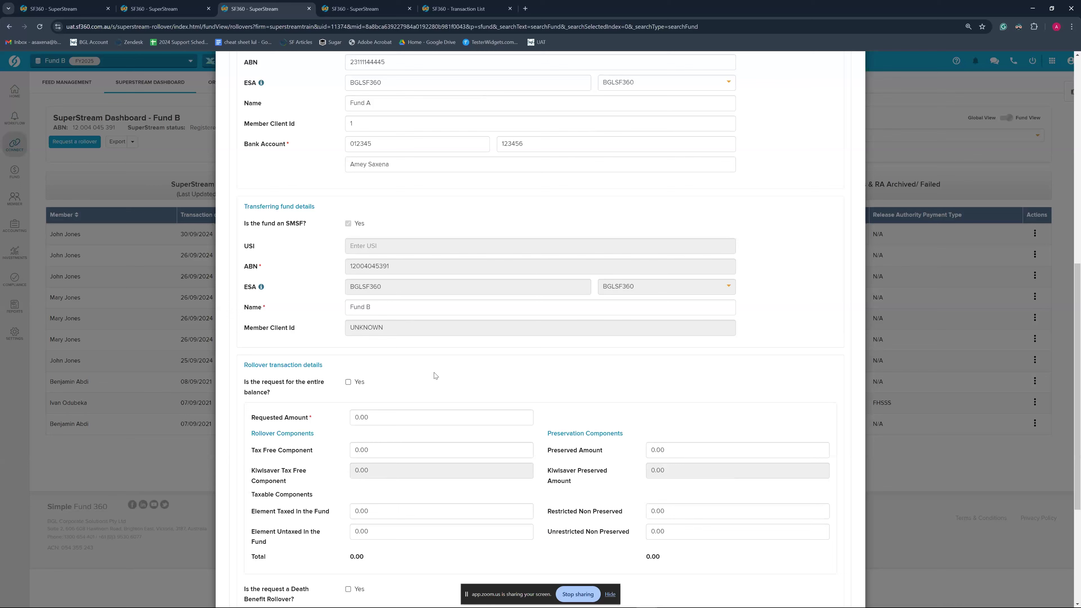
Untick entire balance and enter a requested amount of 250, leaving Element Untaxed unchanged
scroll(434, 375, "down", 3)
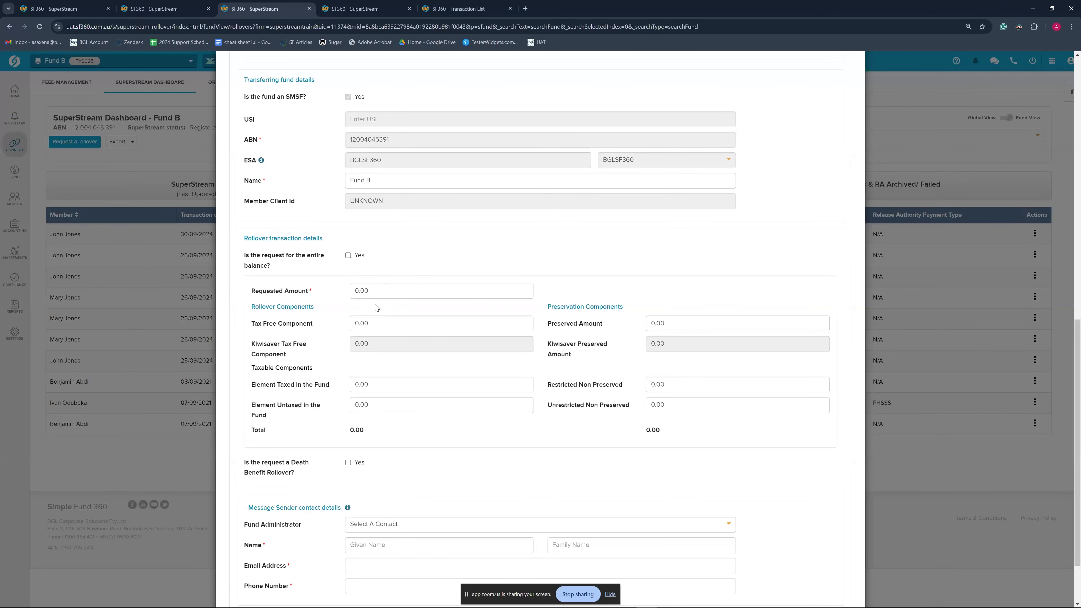
left_click(348, 256)
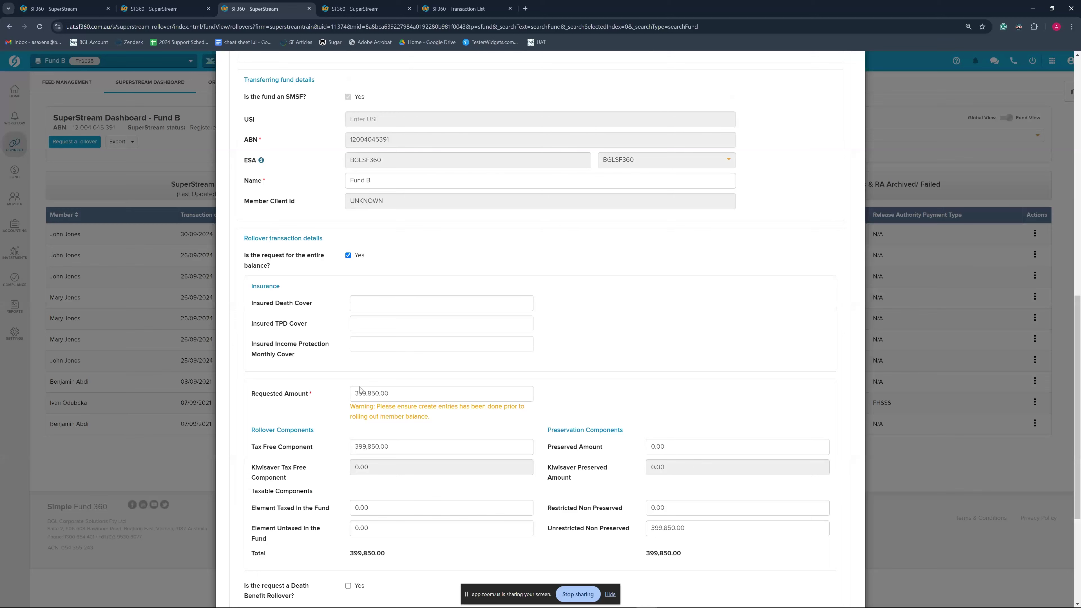
scroll(374, 413, "down", 1)
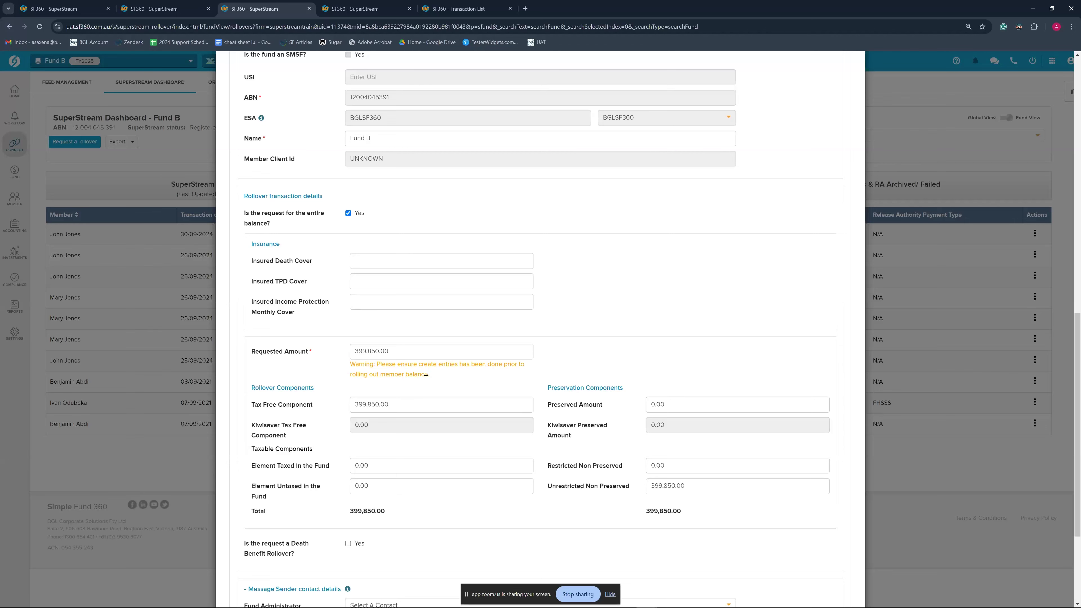
left_click(349, 213)
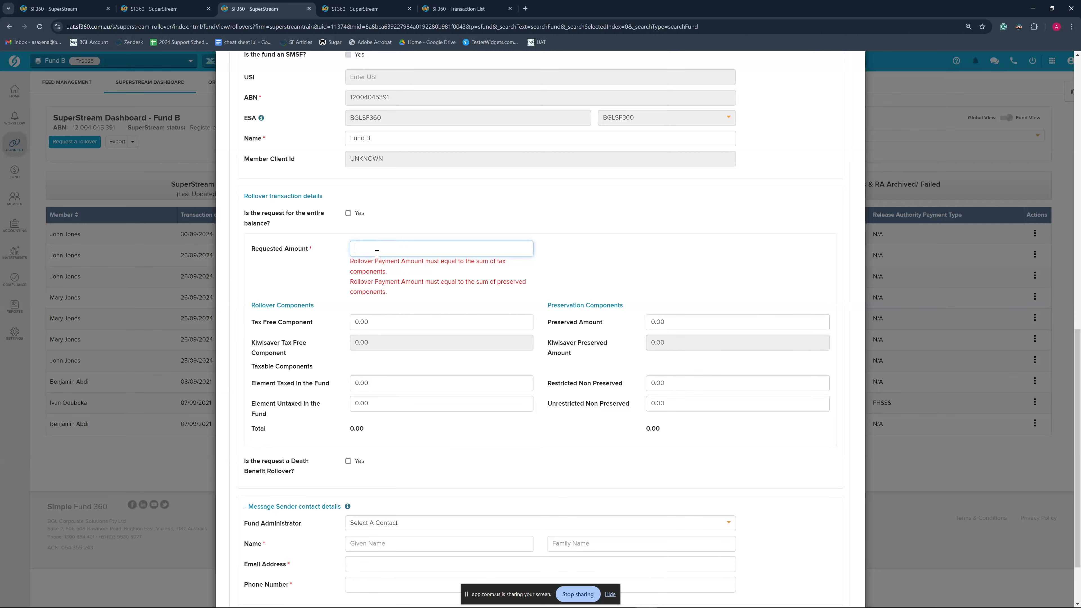
scroll(412, 306, "up", 1)
type("0")
key("BackSpace")
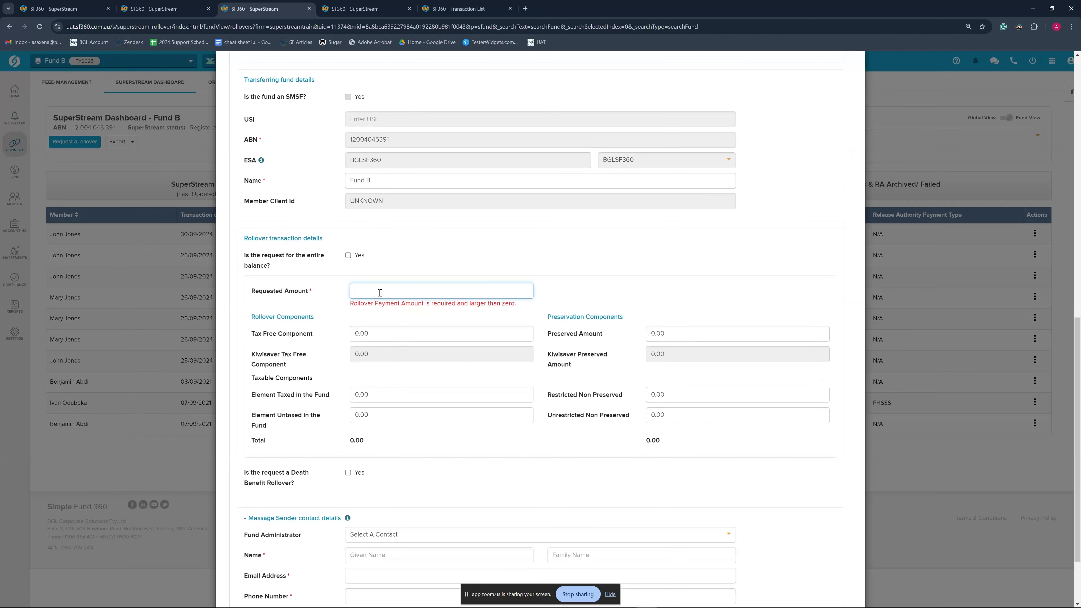
type("250")
left_click(399, 315)
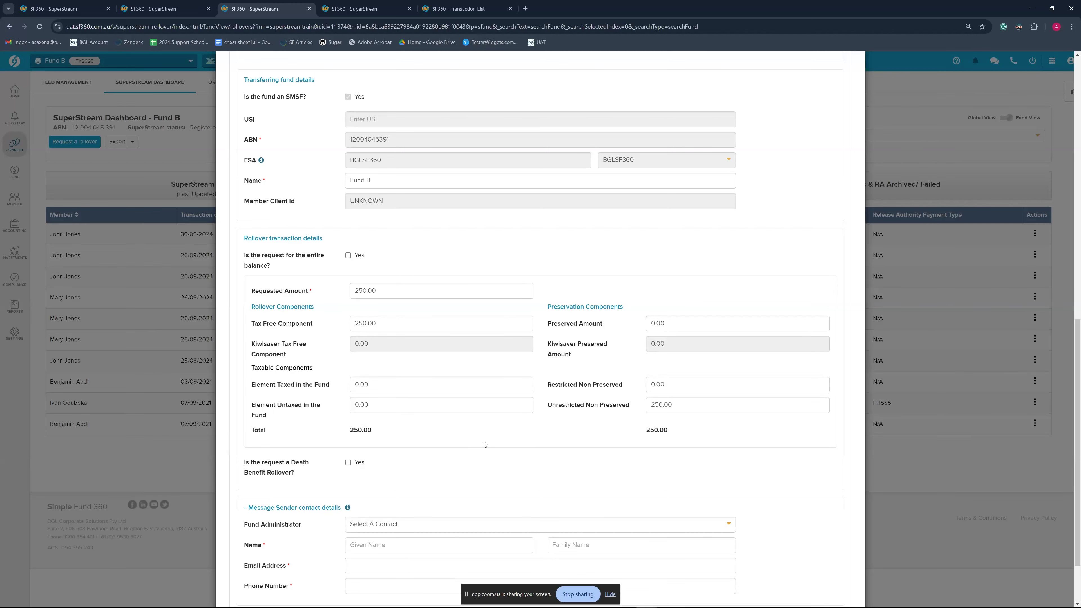
left_click(383, 407)
left_click(471, 431)
scroll(480, 443, "down", 2)
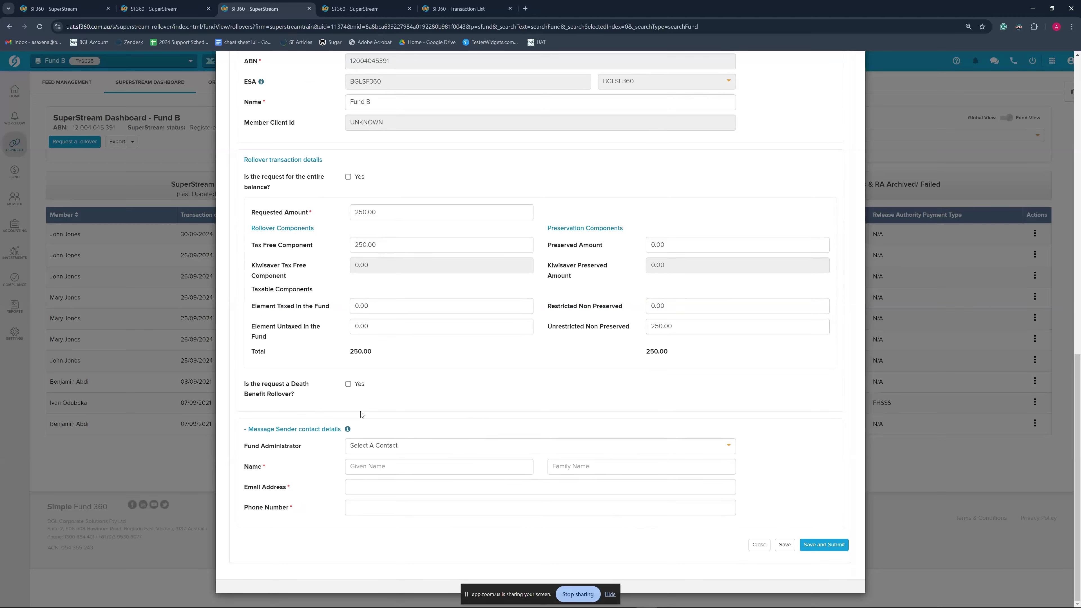
Leave death benefit unset and enter the sender contact's given and family names
left_click(348, 385)
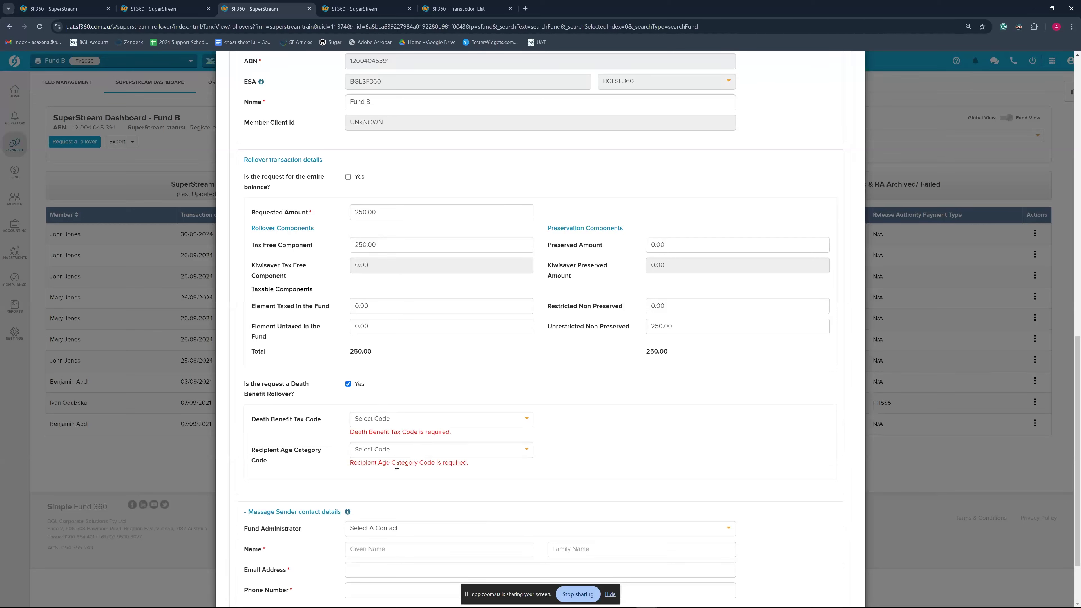
left_click(348, 385)
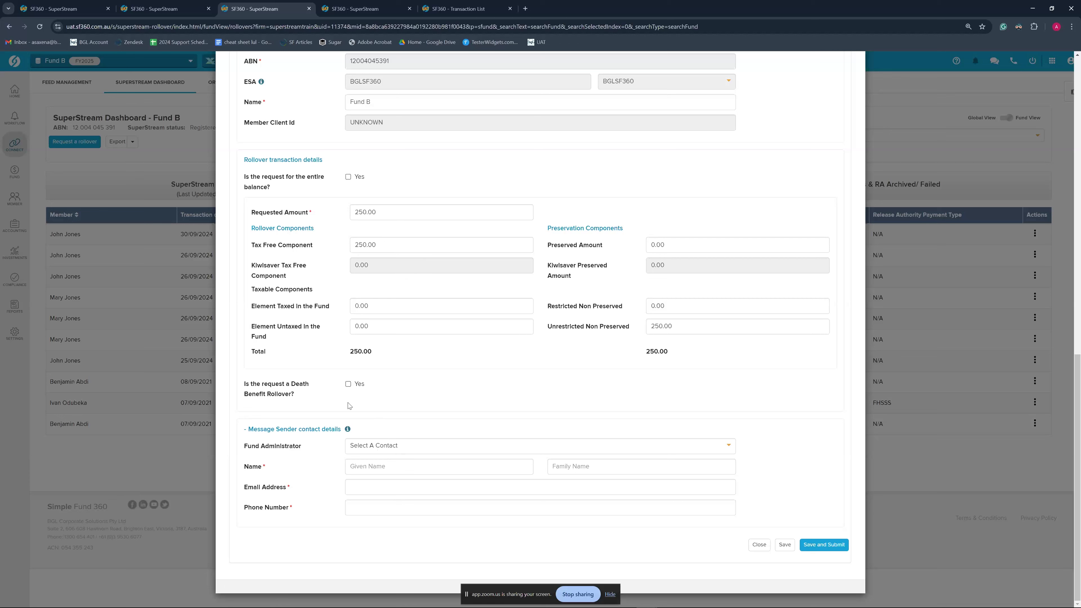
left_click(374, 466)
key("Tab")
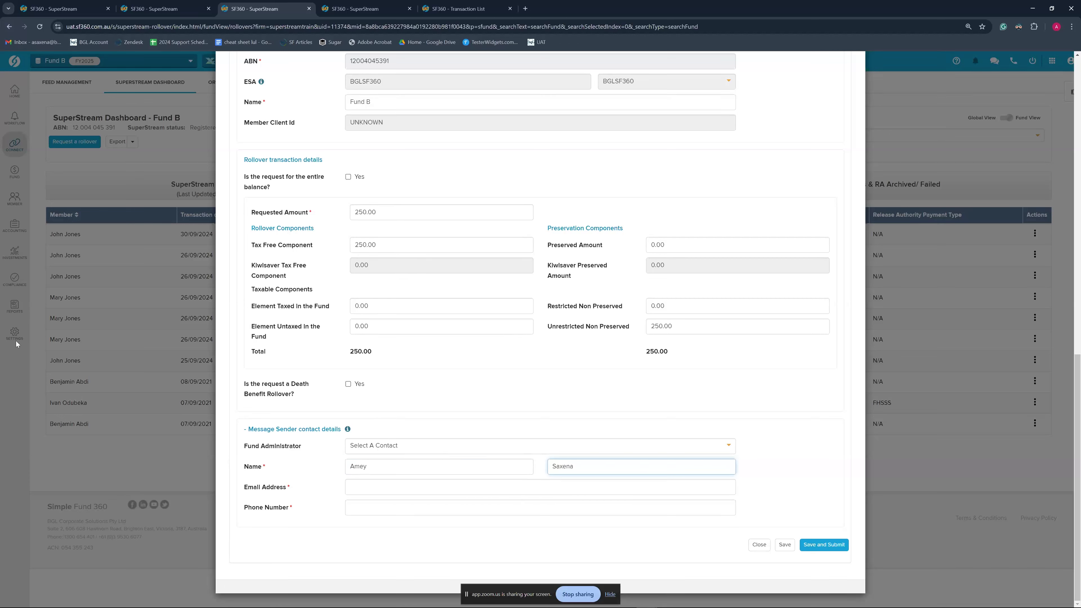
Paste the sender contact's e-mail address and phone number into the form
key("alt+Tab")
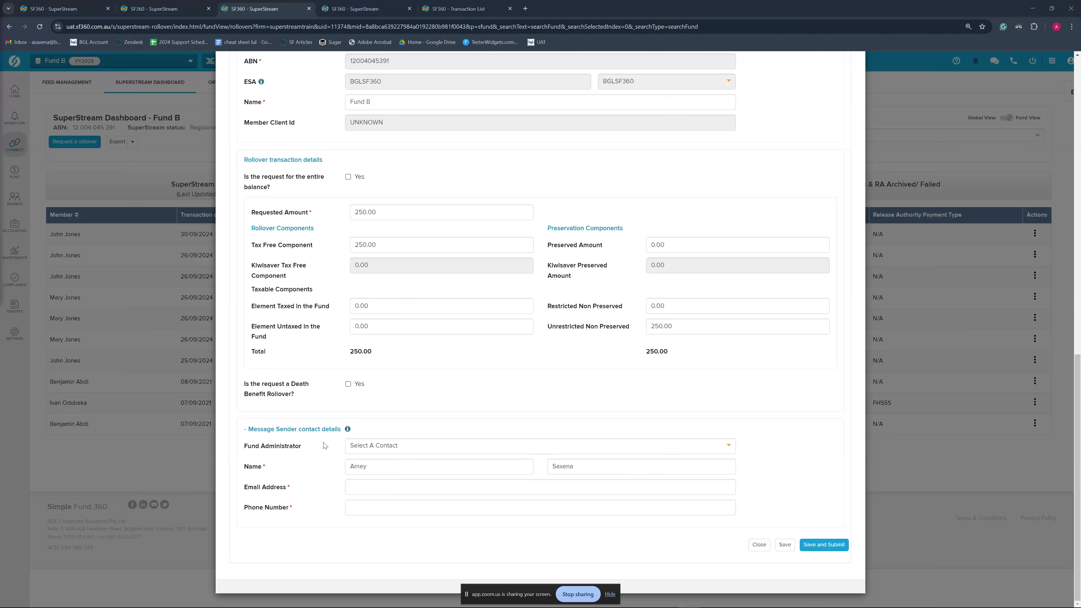
left_click(402, 487)
key("ctrl+v")
key("alt+Tab")
left_click(395, 513)
key("ctrl+v")
left_click(405, 531)
Review the completed rollover request and Save and Submit it
scroll(880, 458, "up", 20)
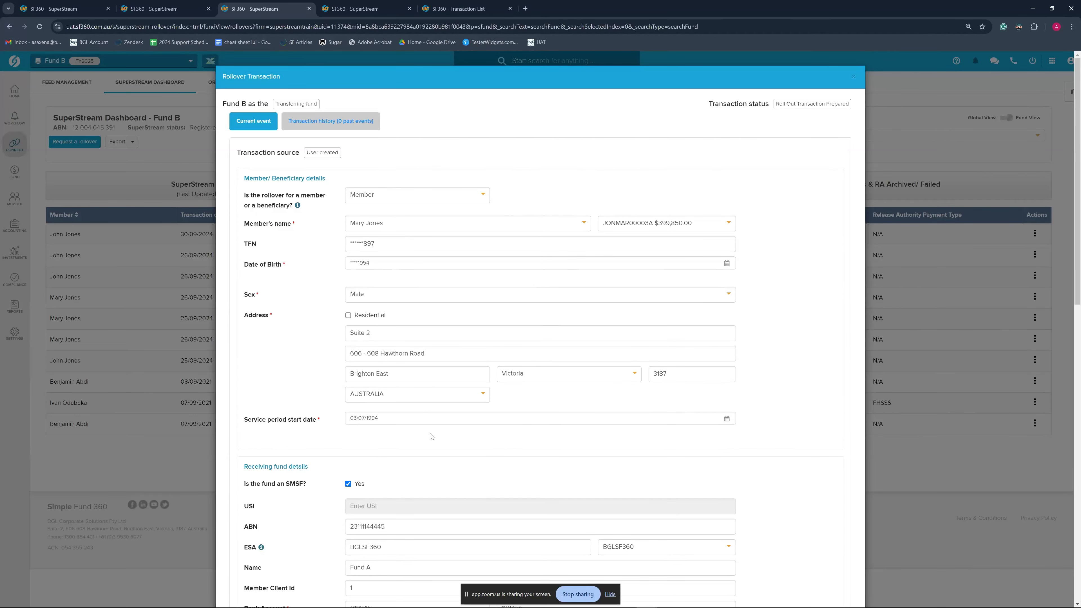
scroll(433, 437, "down", 7)
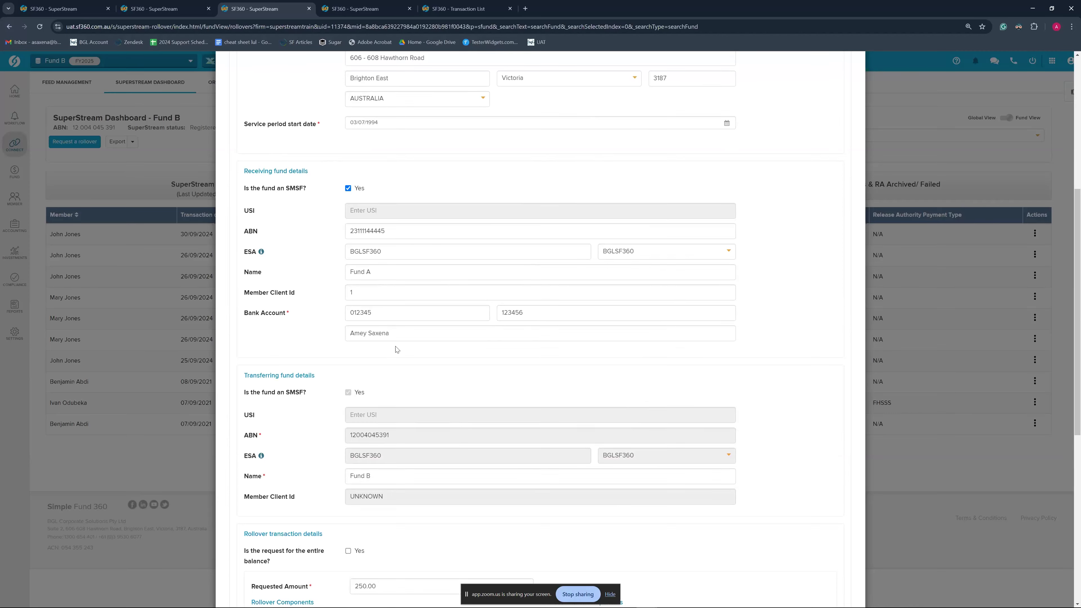
scroll(434, 430, "down", 8)
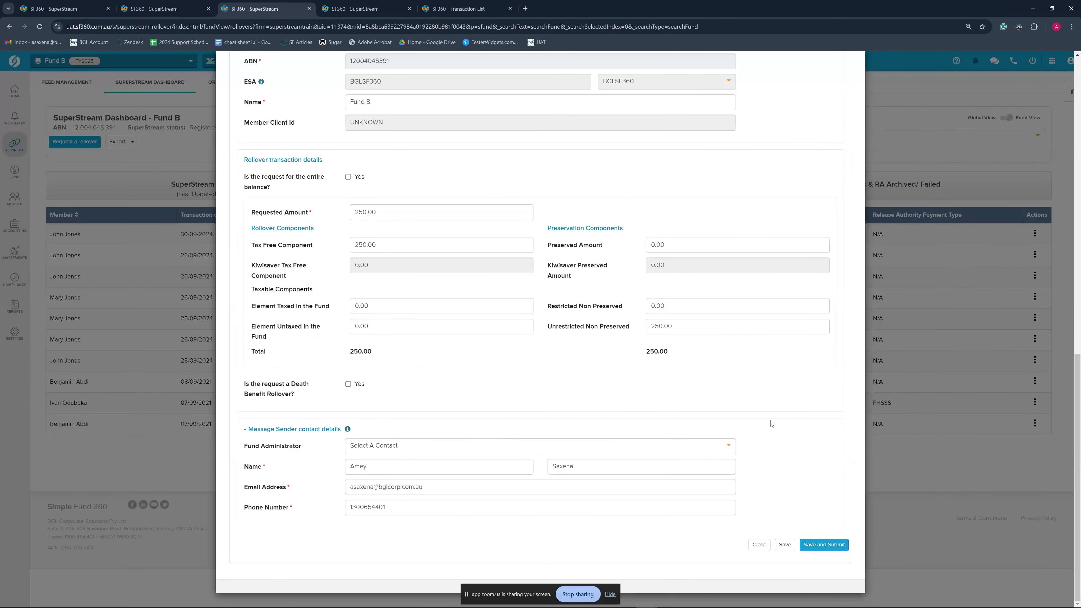
left_click(834, 546)
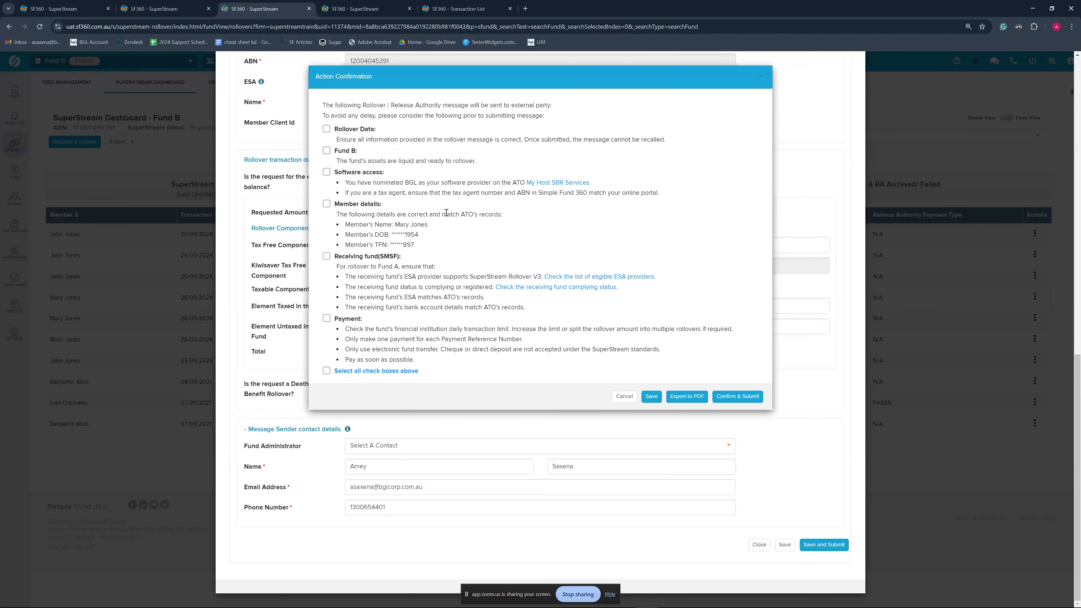
Acknowledge all pre-submission checks, submit the 250.00 rollover, and close the transaction details
left_click(327, 129)
left_click(327, 151)
left_click(326, 150)
left_click(326, 130)
left_click(326, 370)
left_click(746, 397)
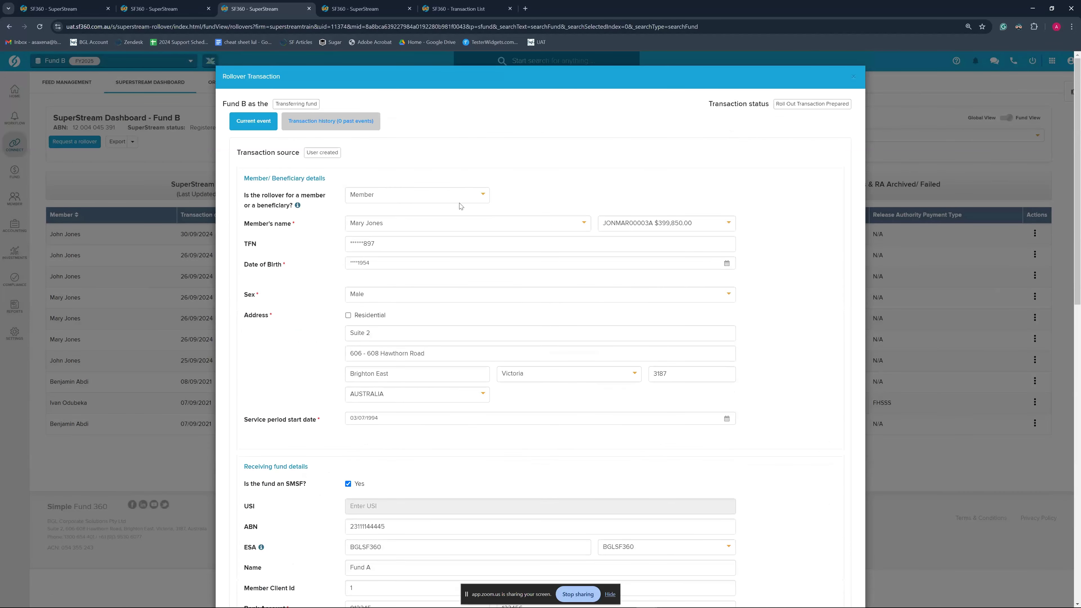
left_click(853, 76)
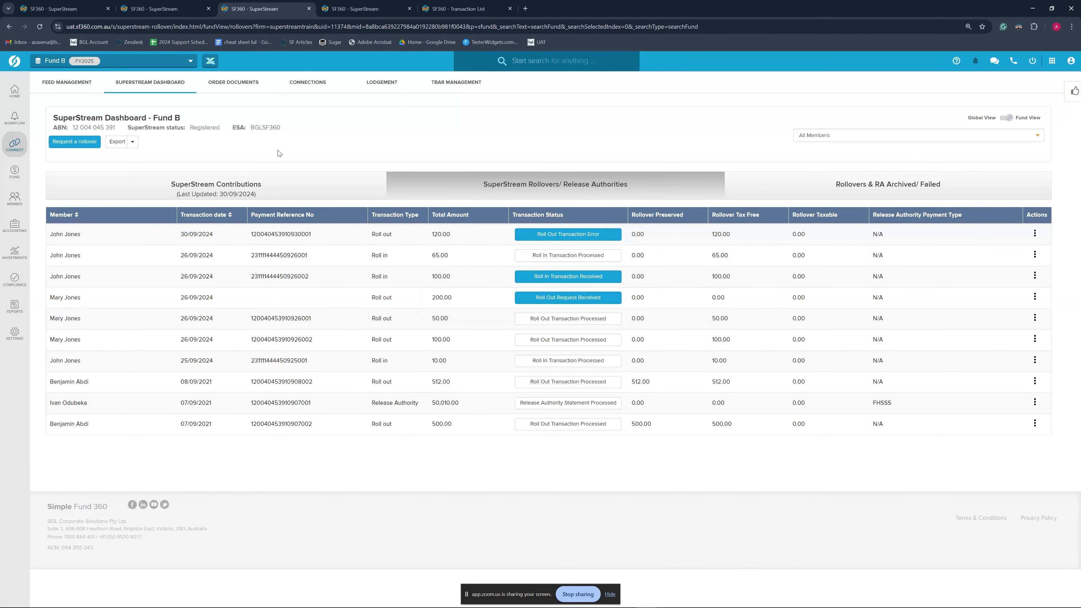
Reload Fund B's rollovers and open the 250.00 roll-out awaiting payment confirmation
left_click(162, 10)
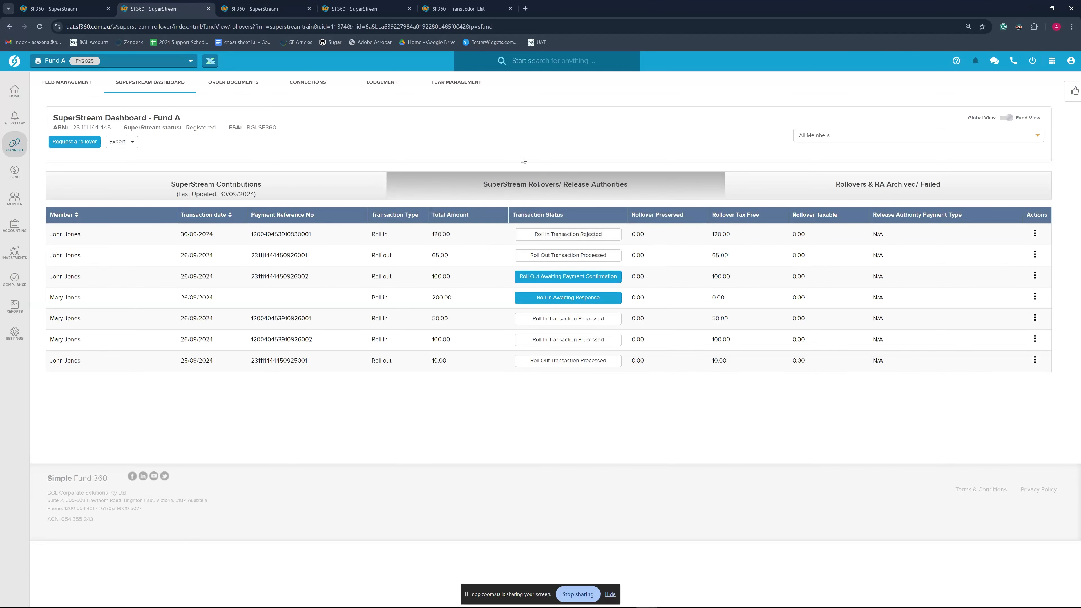
left_click(259, 10)
left_click(519, 183)
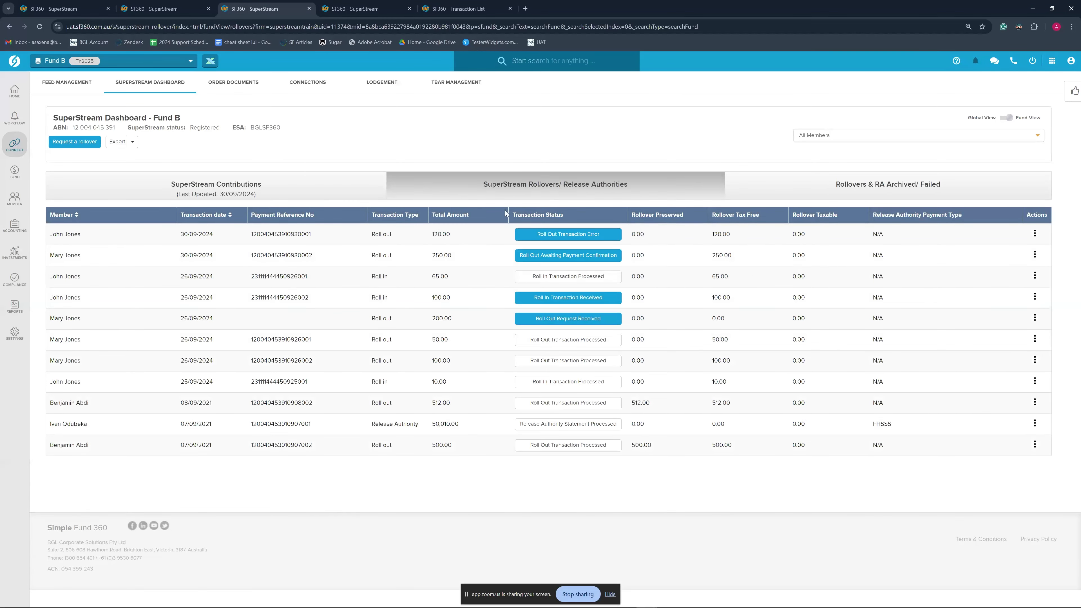
mouse_move(552, 257)
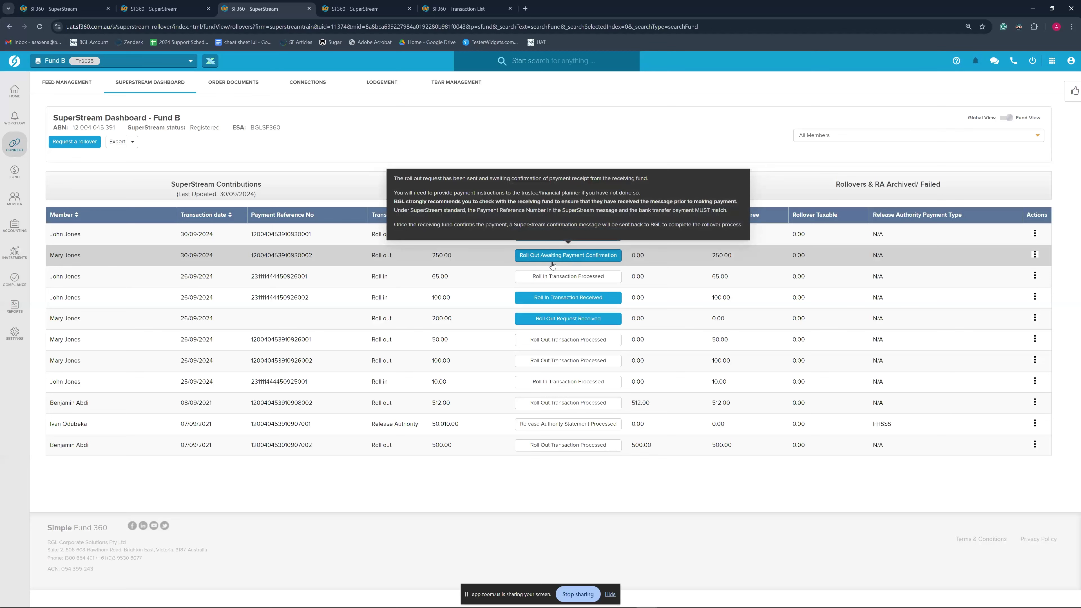
key("ctrl+shift+Tab")
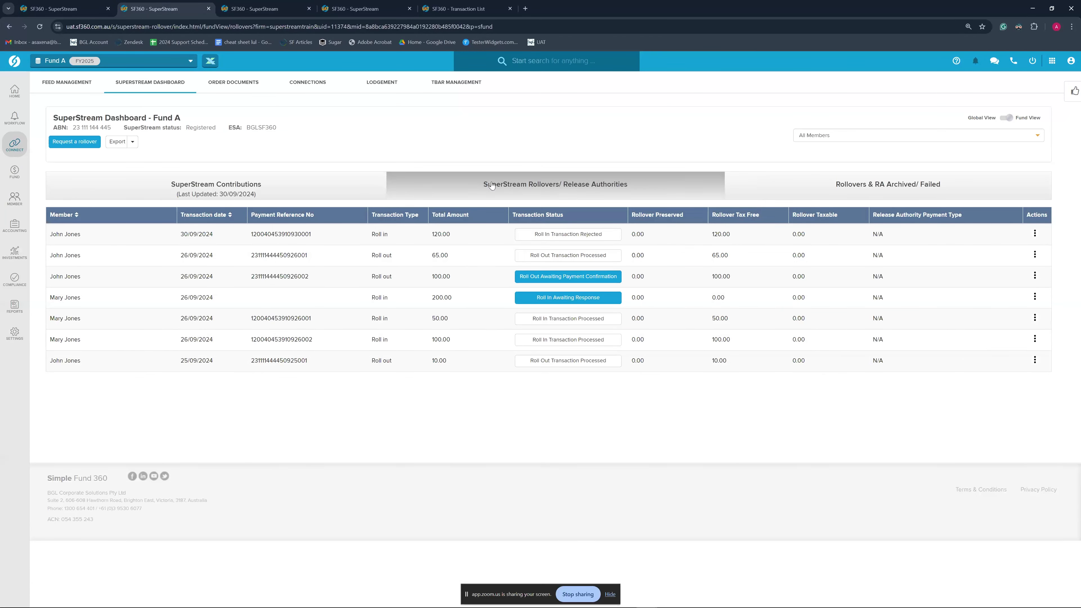
key("ctrl+Tab")
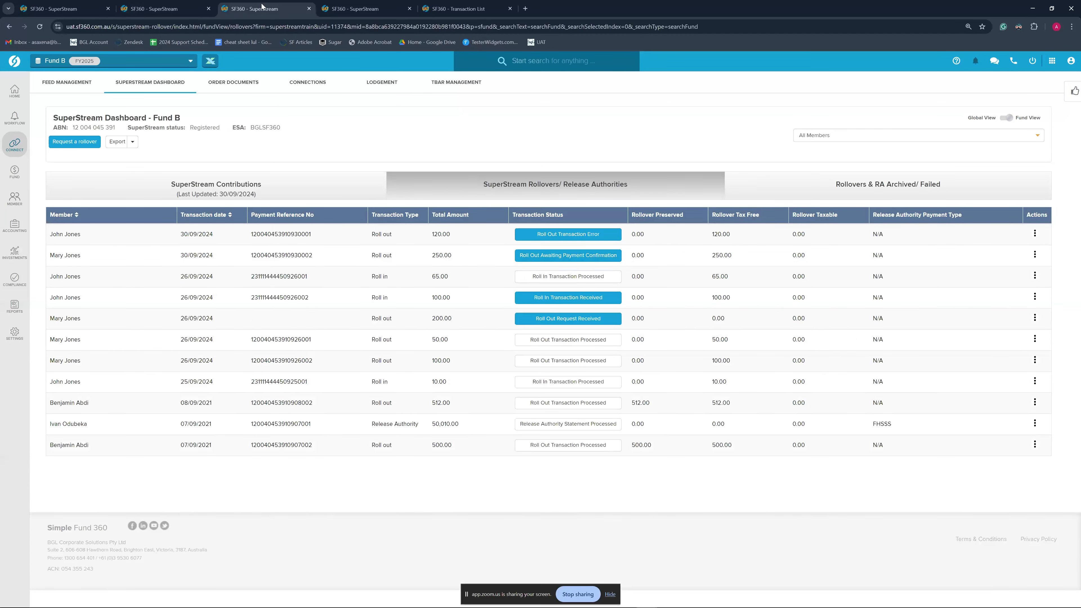
left_click(543, 256)
scroll(491, 369, "down", 10)
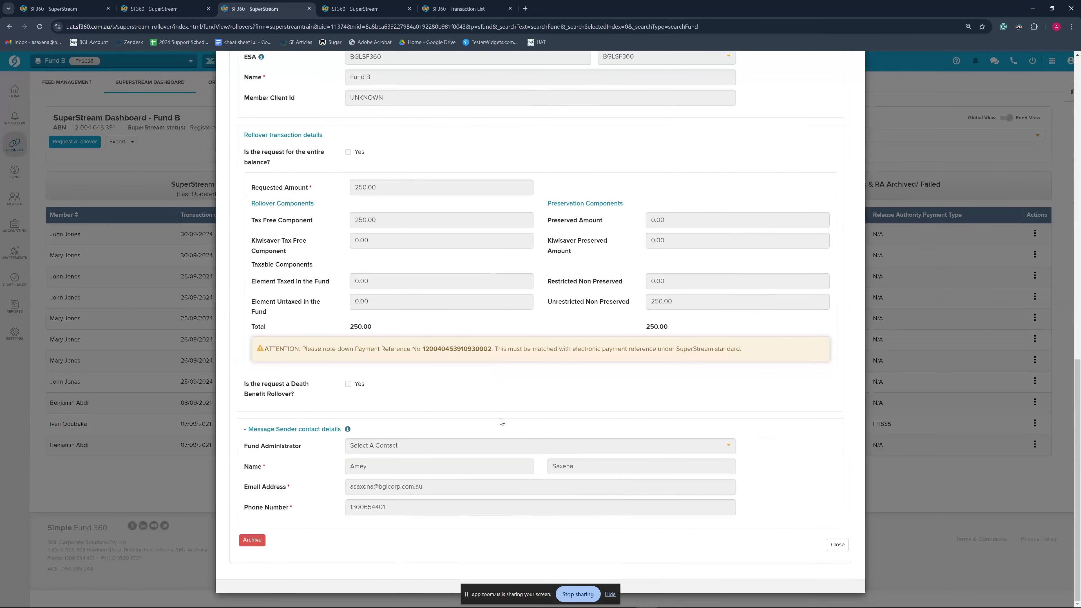
Close the 250.00 roll-out details and highlight its payment reference in Fund B's list
left_click(837, 546)
mouse_move(556, 258)
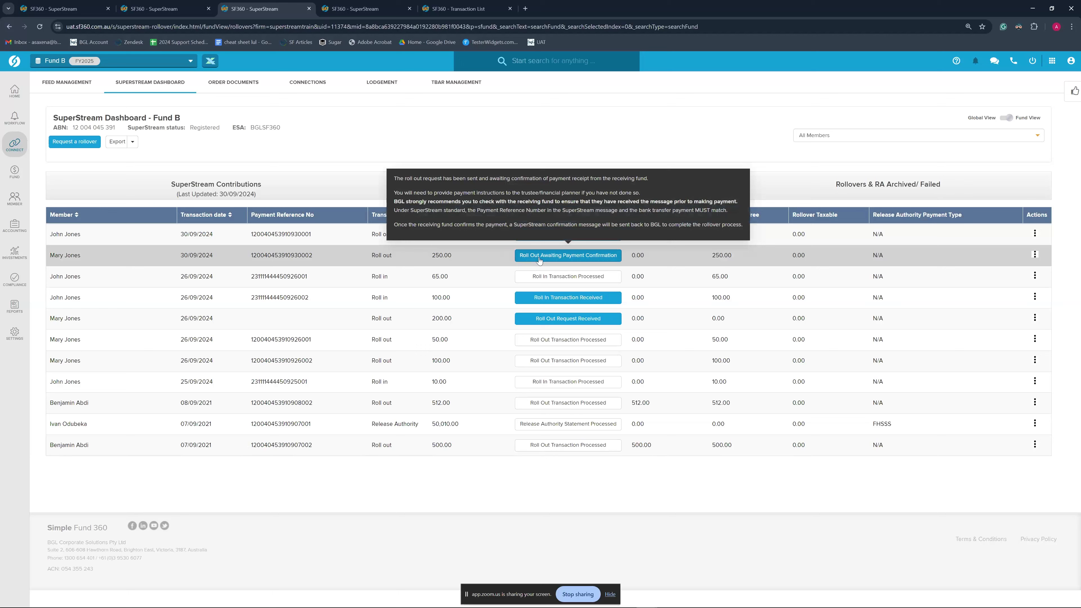
left_click_drag(316, 255, 250, 256)
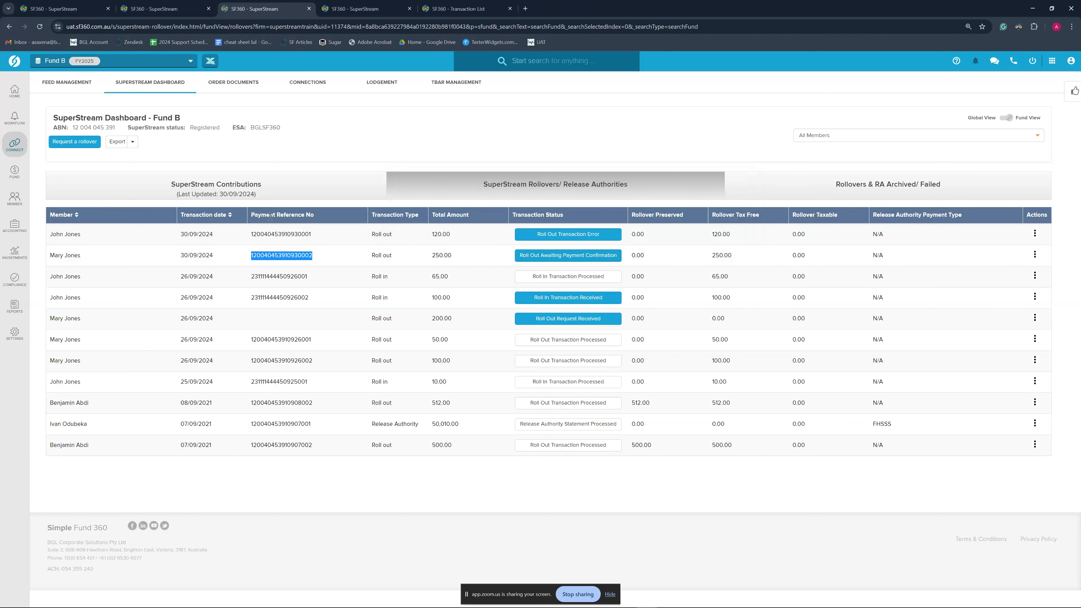
left_click(318, 259)
Reload Fund A's rollovers, check the received 250.00 roll-in's payment reference, then return to Fund B
left_click(165, 7)
left_click(493, 184)
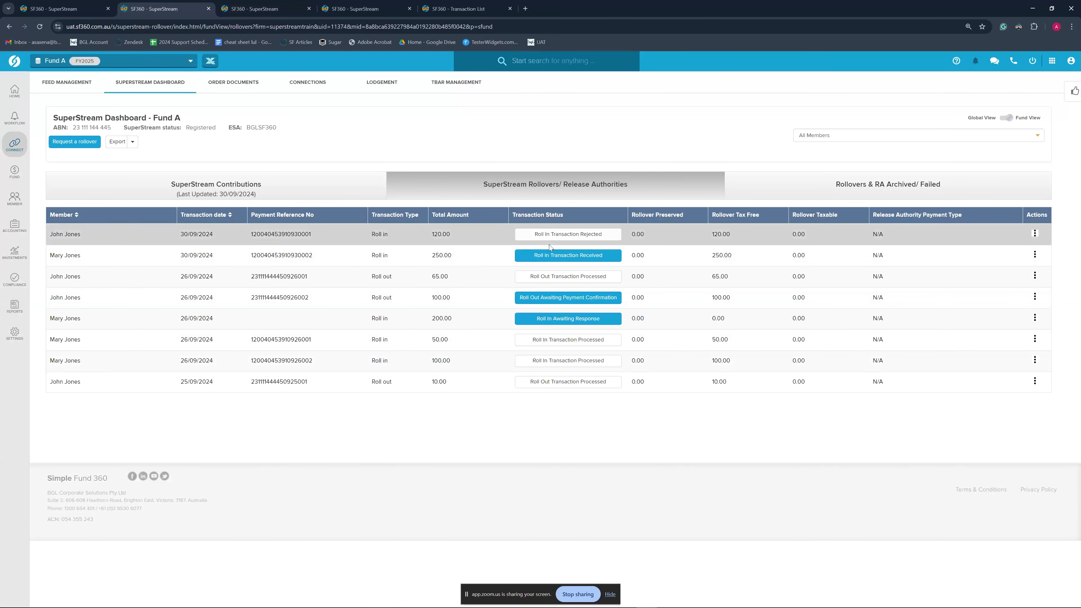
mouse_move(556, 261)
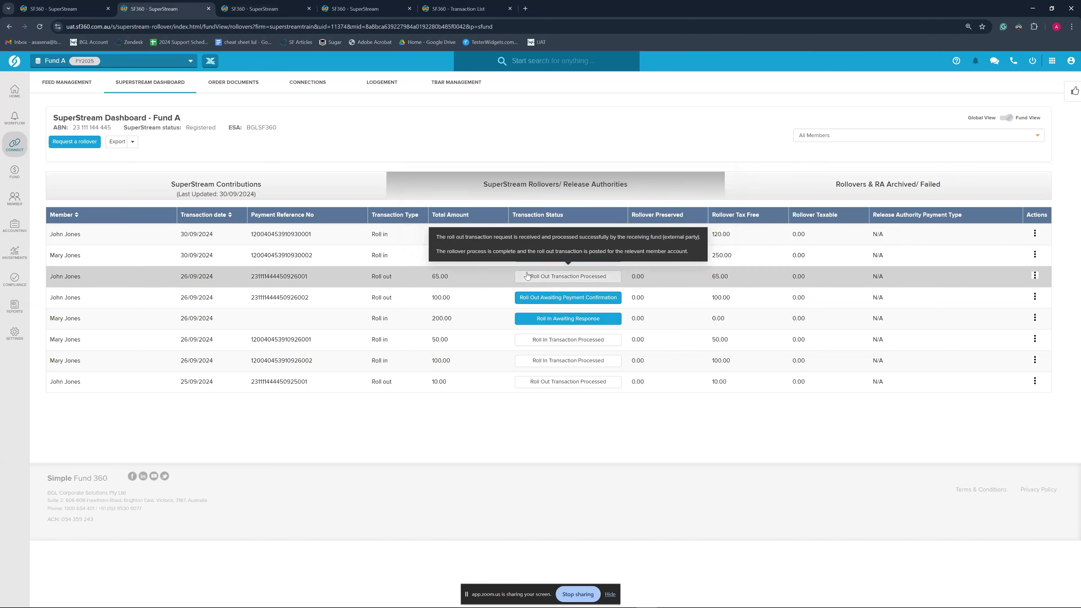
left_click_drag(252, 256, 324, 255)
left_click(324, 255)
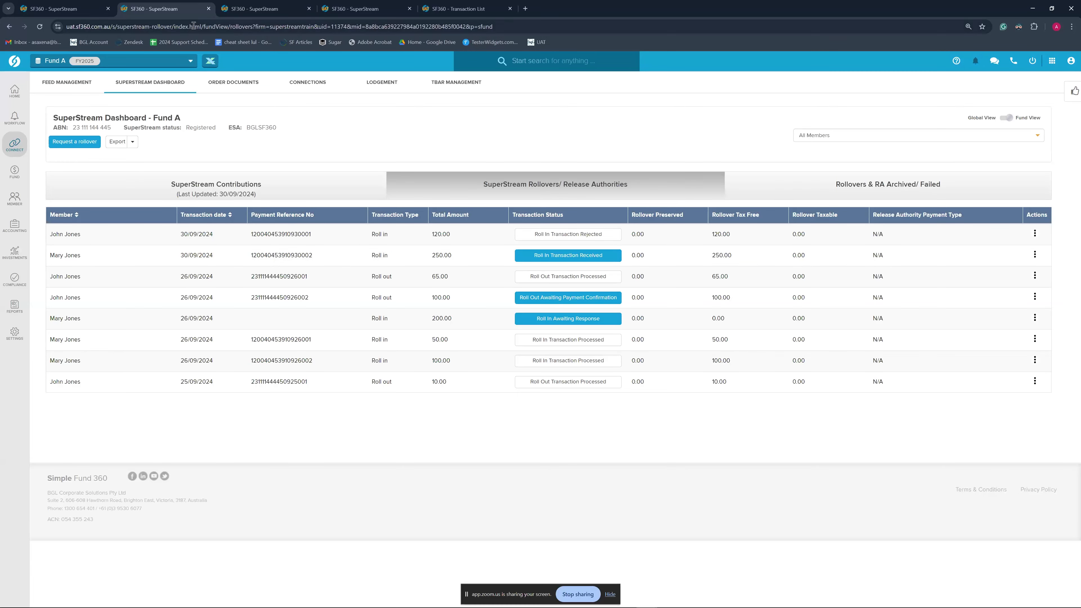
left_click(254, 9)
mouse_move(563, 238)
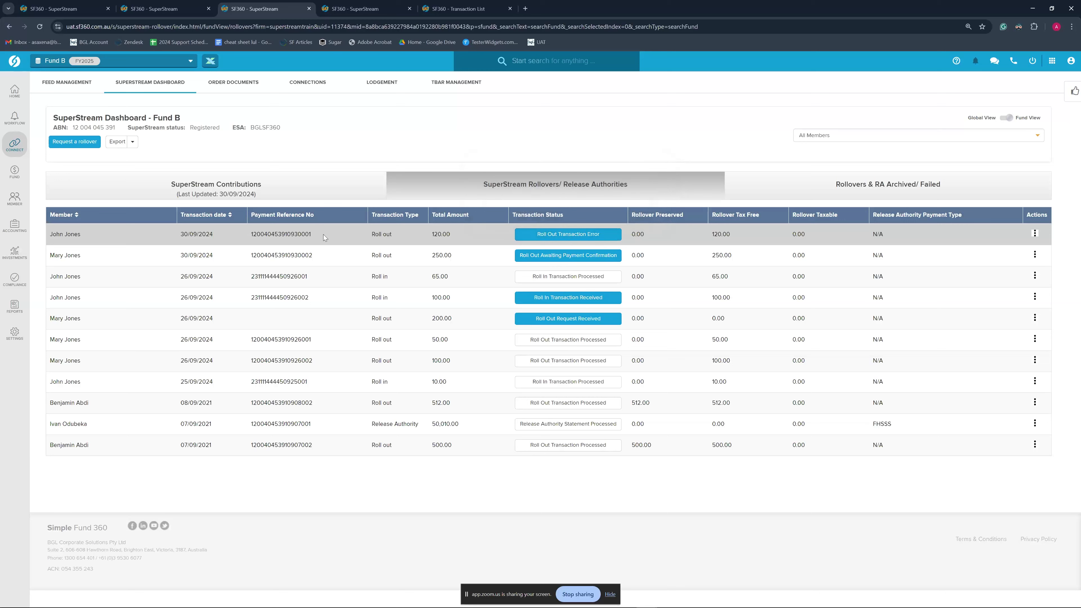
Inspect the payment reference of Fund B's errored 120.00 roll-out
left_click_drag(316, 234, 249, 235)
left_click_drag(315, 234, 248, 235)
left_click(325, 235)
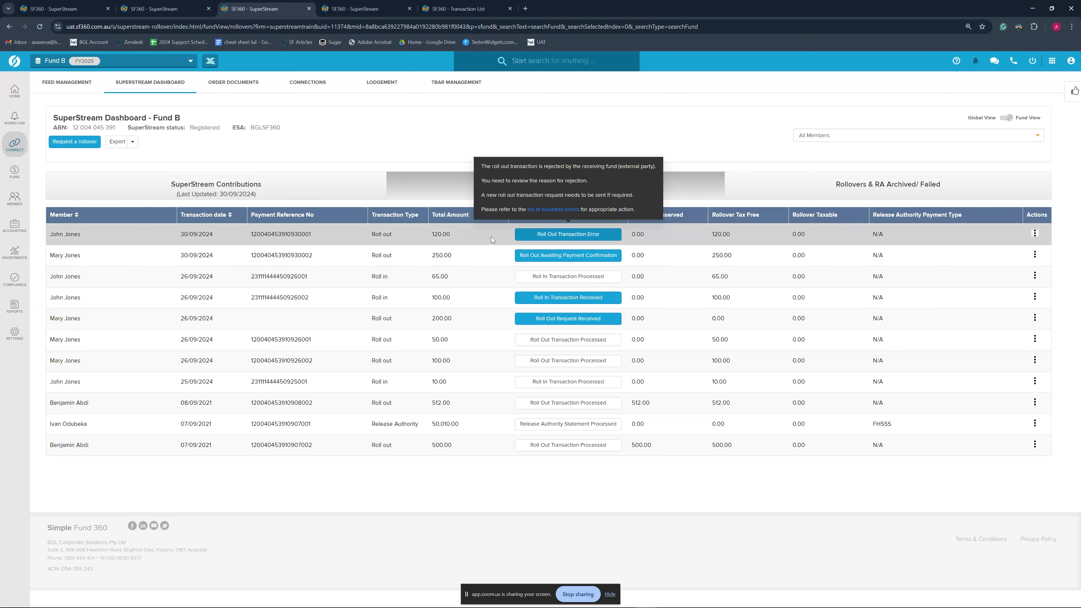
double_click(314, 234)
left_click(398, 142)
Reload Fund A's rollovers to check the 250.00 roll-in received and the 120.00 rejected
left_click(166, 6)
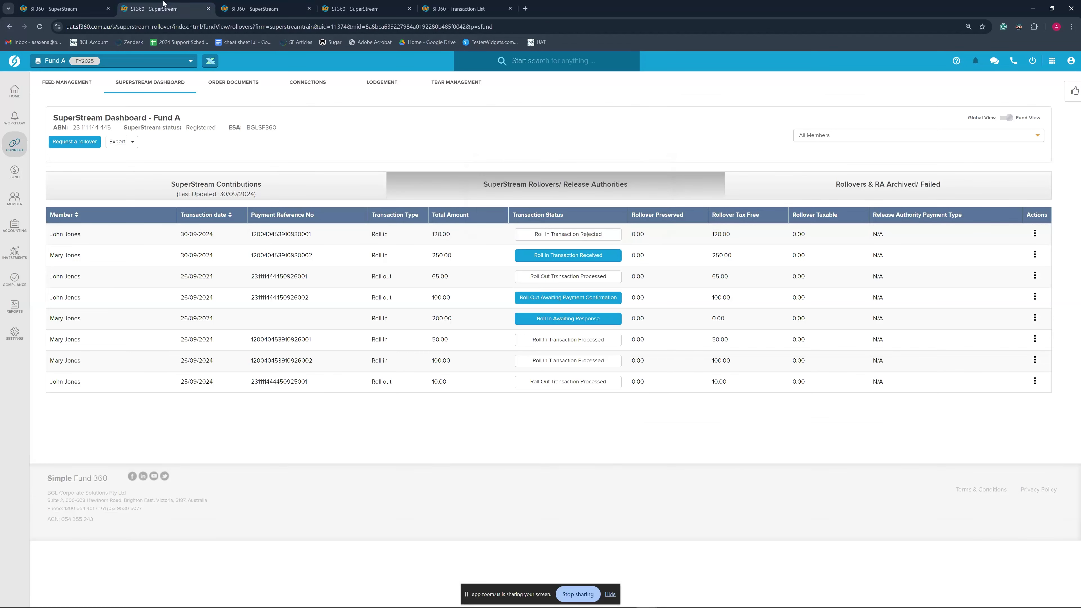
left_click(416, 197)
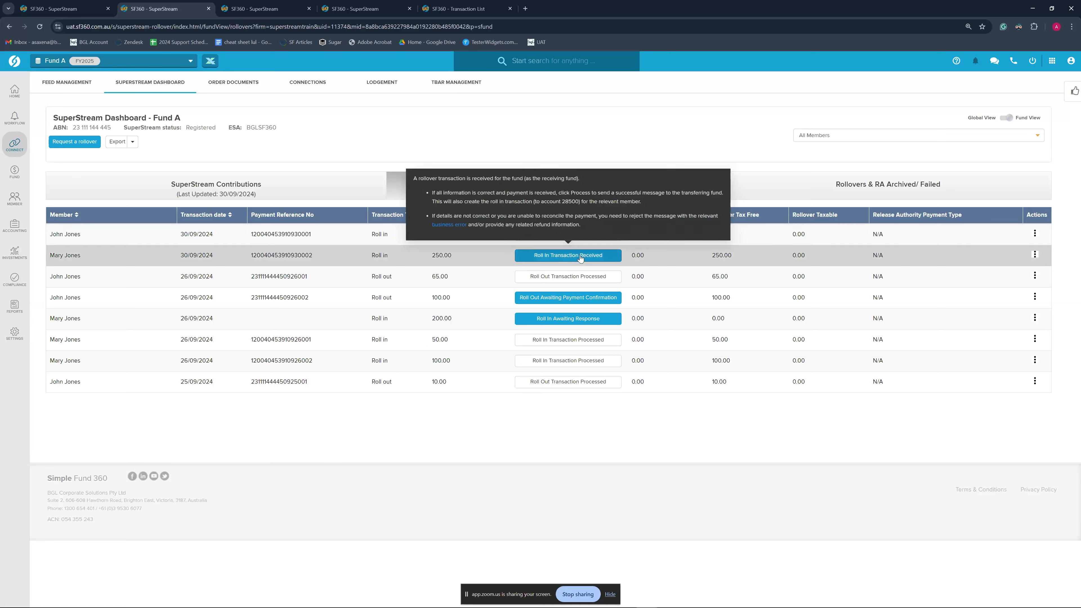
mouse_move(556, 322)
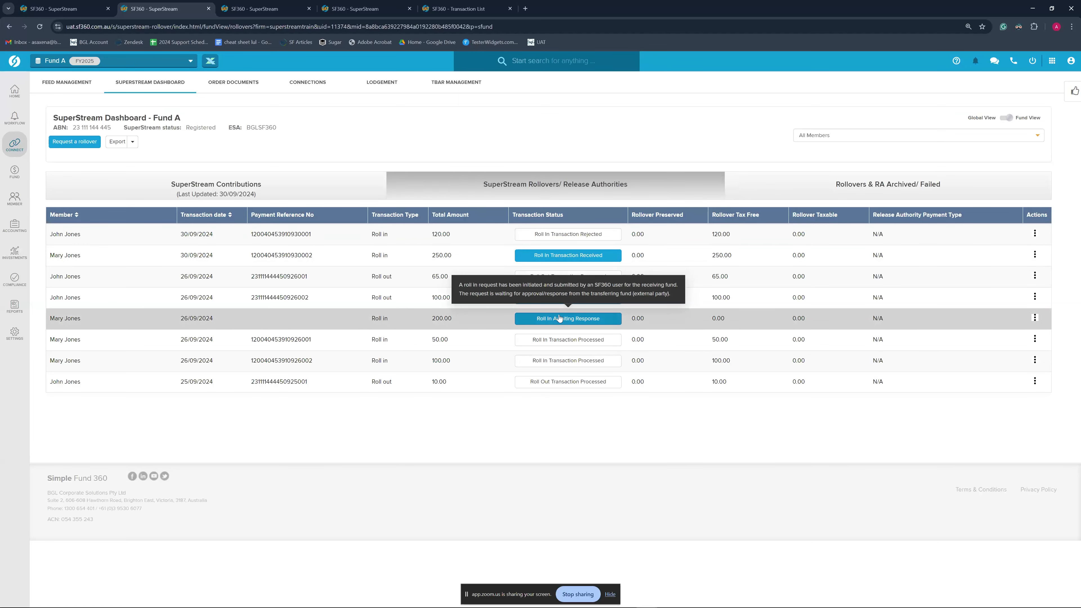
mouse_move(569, 261)
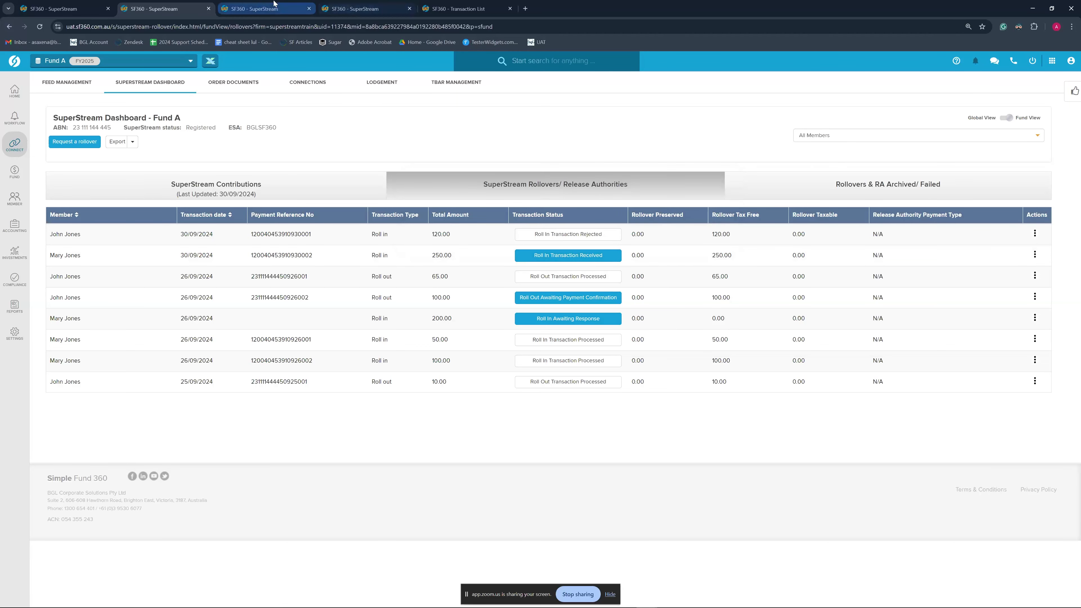
left_click(263, 9)
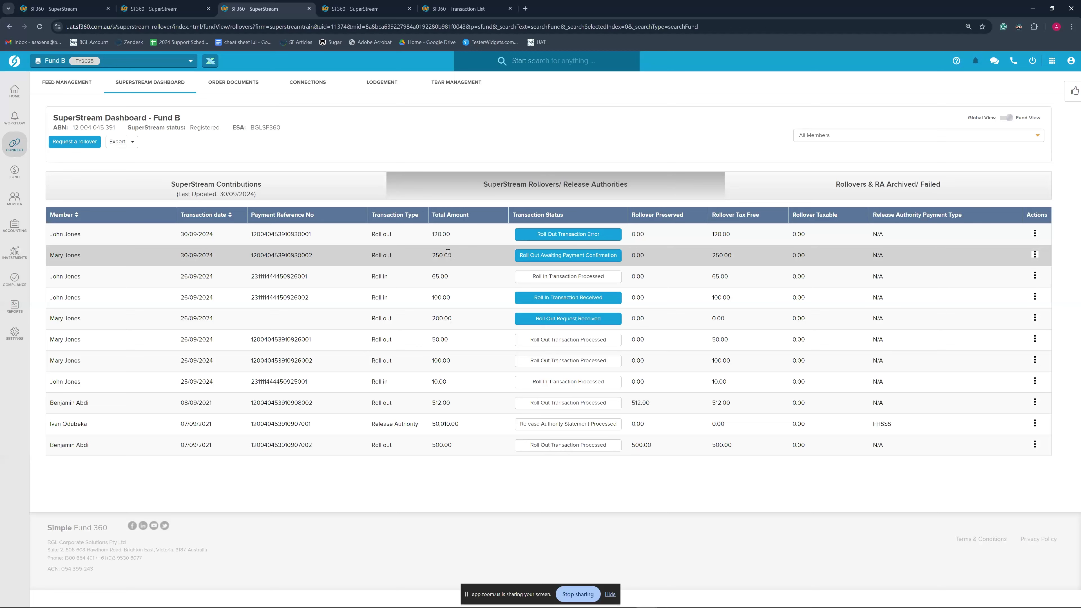
key("ctrl+shift+Tab")
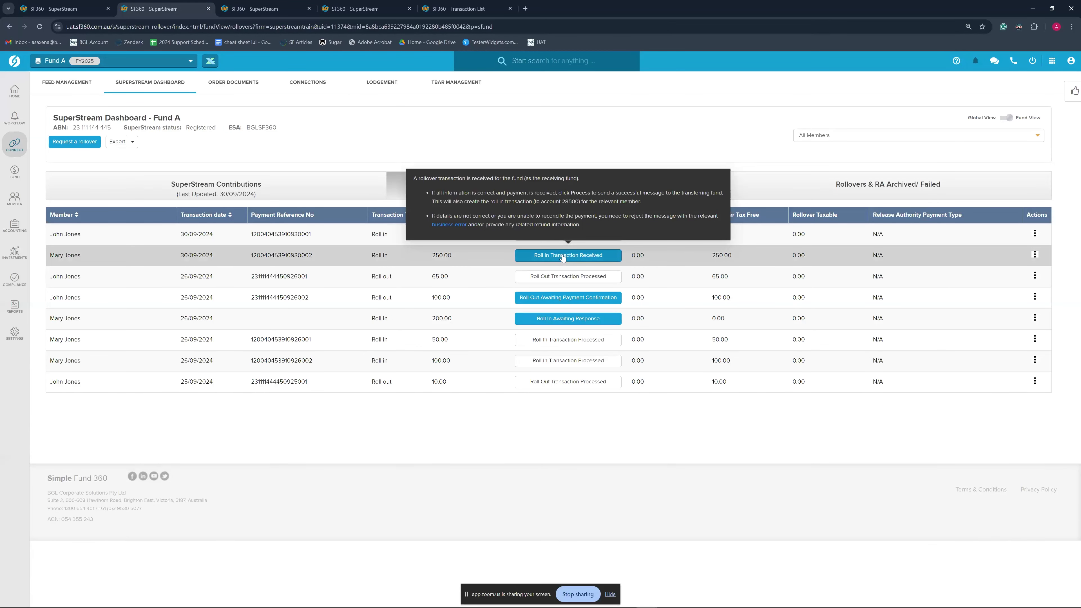
Review the received 250.00 roll-in's transaction details in Fund A and choose Process
left_click(563, 255)
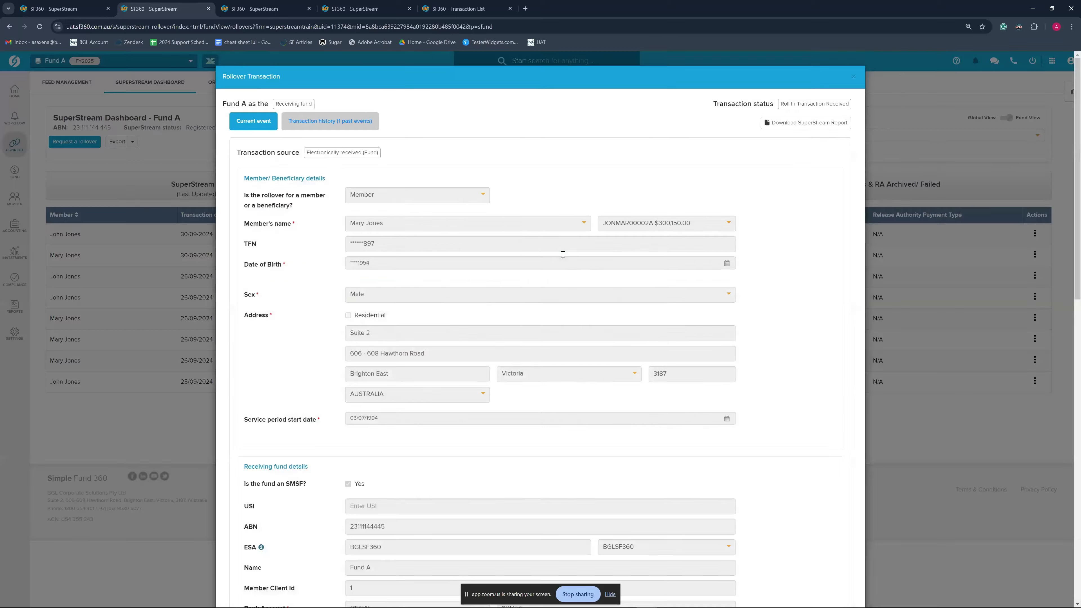
scroll(745, 343, "down", 8)
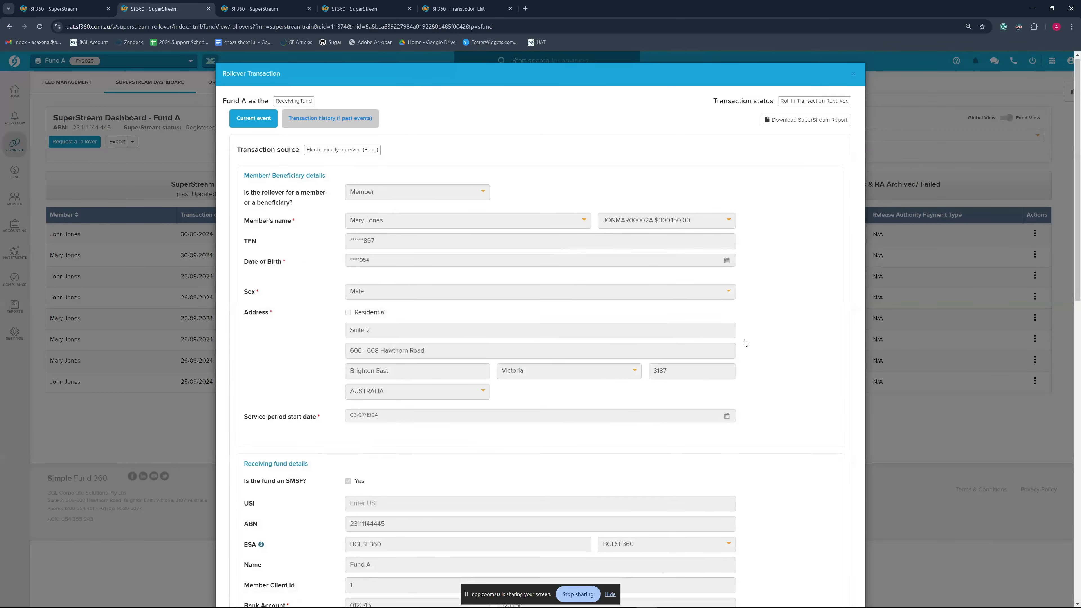
scroll(745, 343, "down", 7)
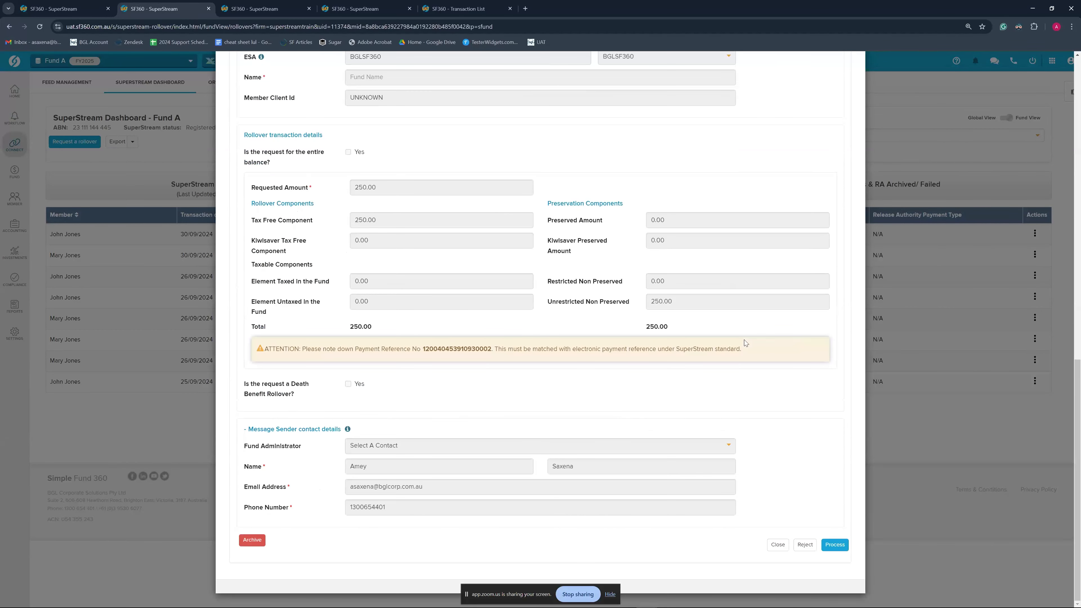
scroll(745, 341, "up", 15)
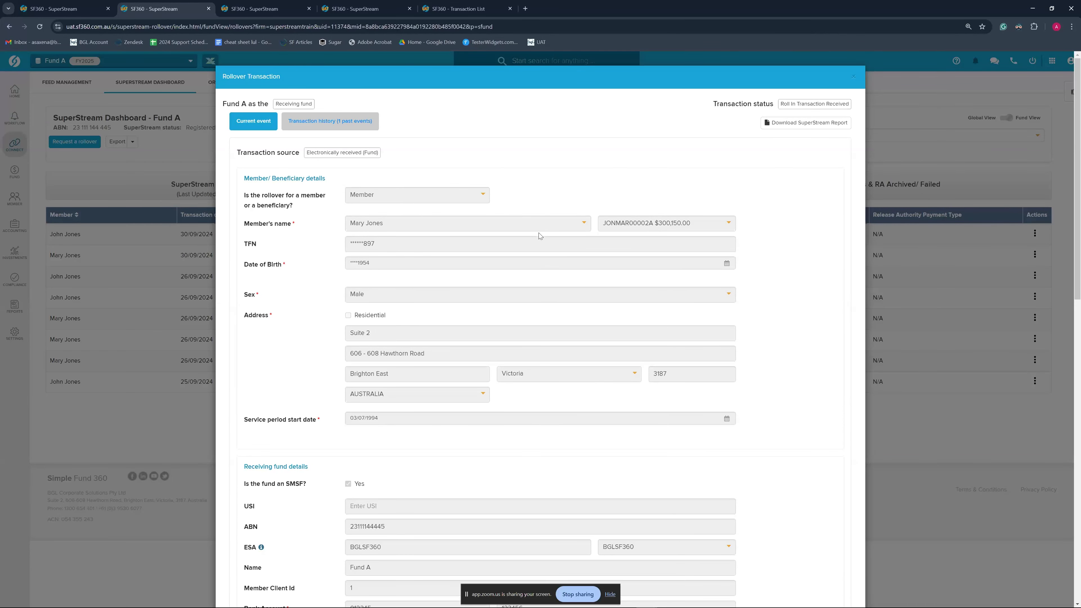
scroll(557, 280, "down", 13)
scroll(741, 406, "down", 3)
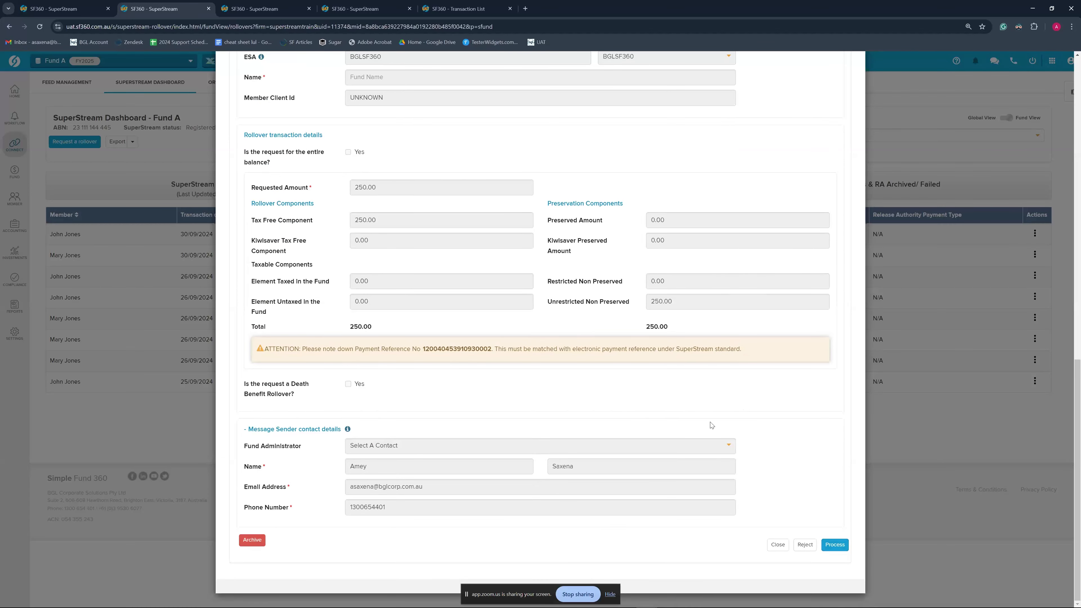
scroll(711, 424, "up", 15)
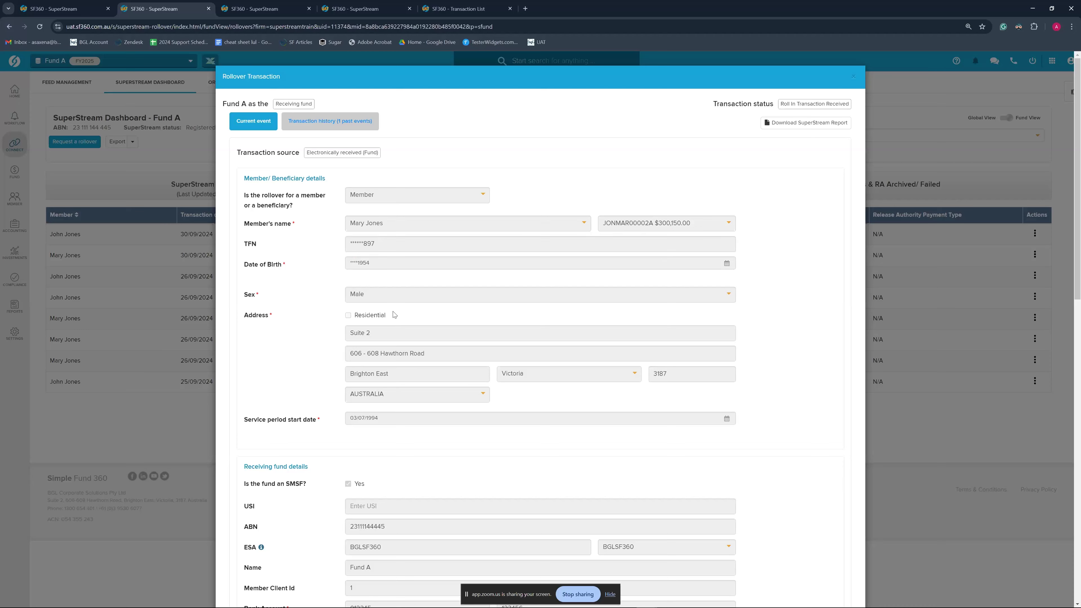
scroll(426, 331, "down", 6)
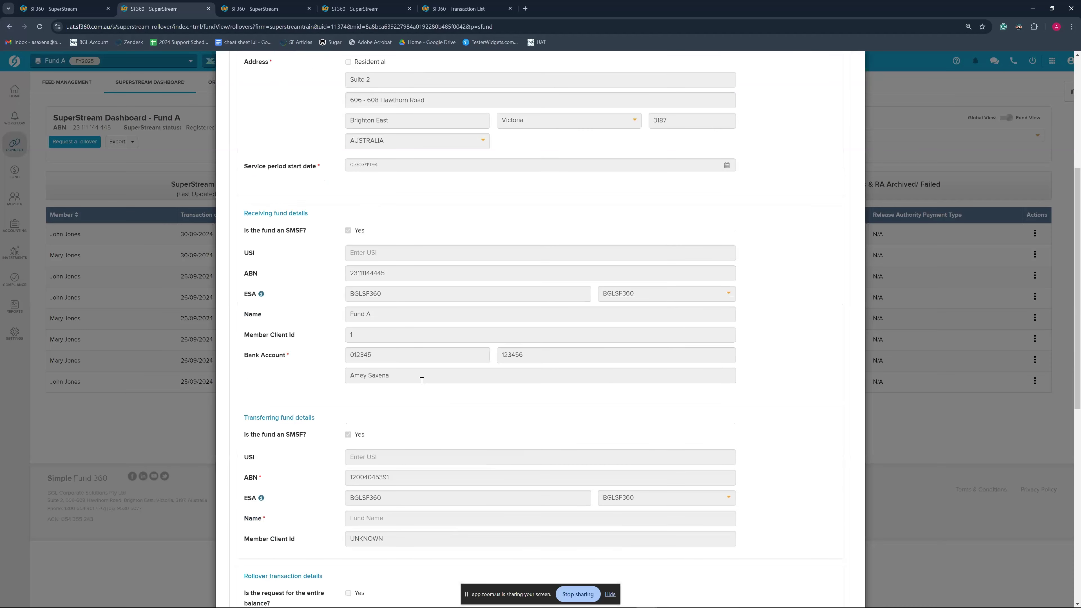
scroll(426, 379, "down", 7)
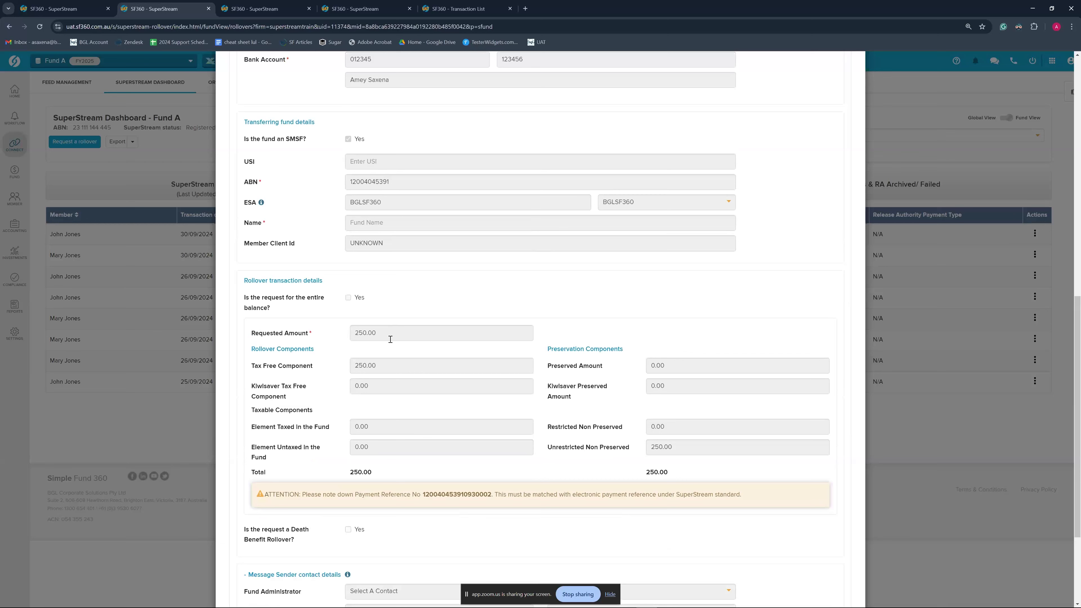
scroll(381, 333, "down", 2)
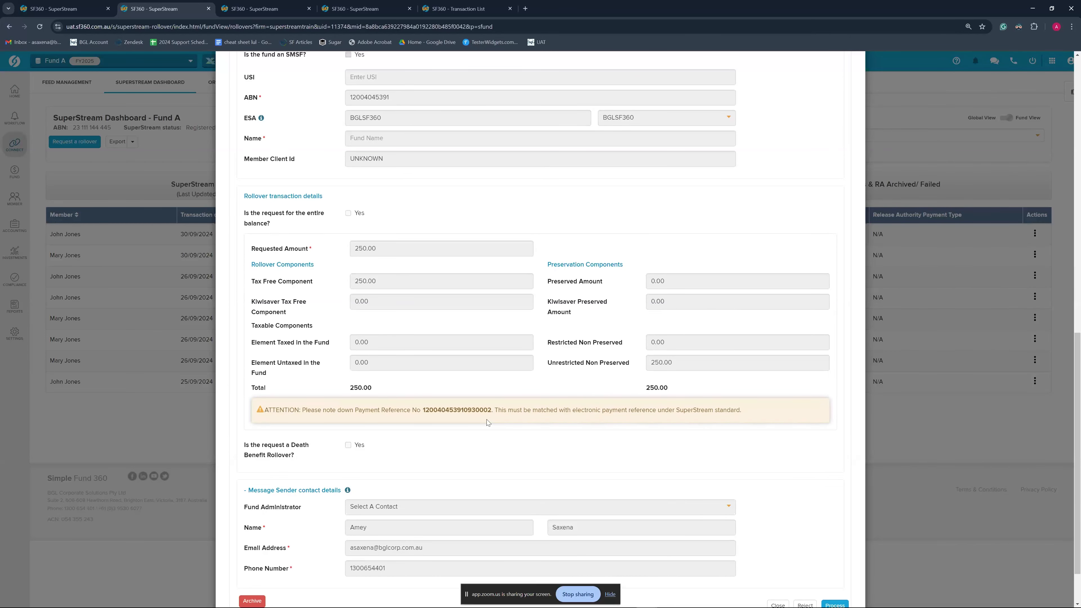
scroll(487, 419, "down", 2)
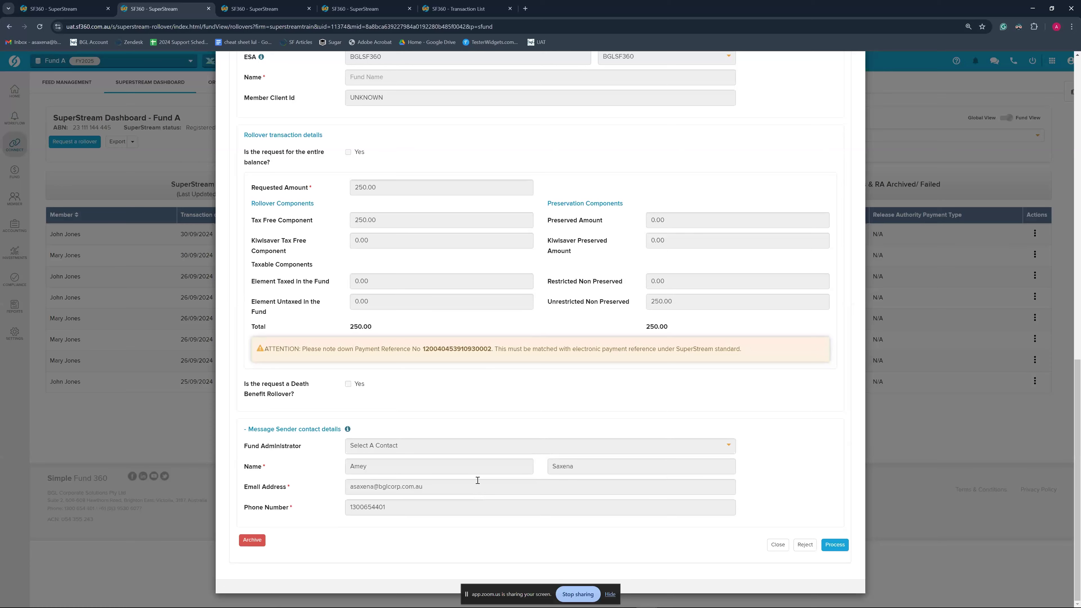
scroll(477, 481, "up", 5)
scroll(477, 480, "down", 5)
left_click(836, 545)
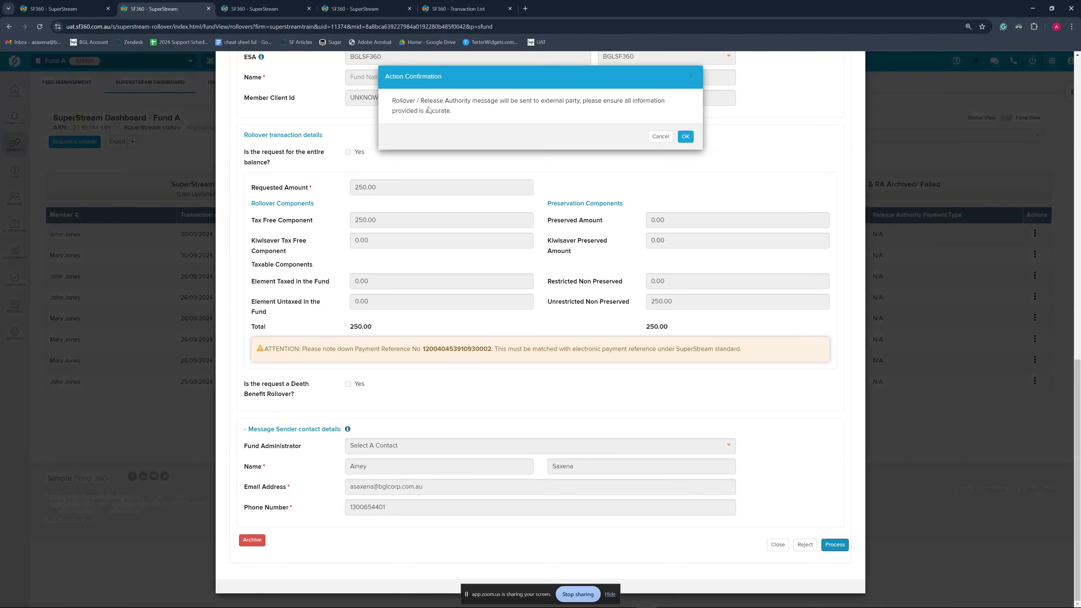
Confirm processing of the 250.00 roll-in, then bring up Fund A's Transaction List
left_click(685, 137)
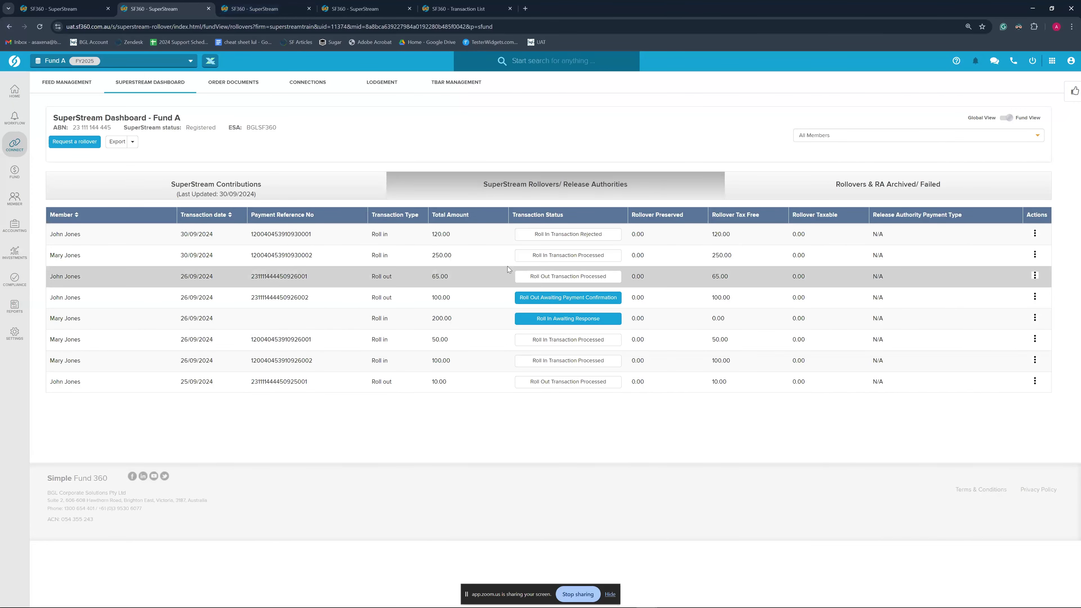
mouse_move(558, 265)
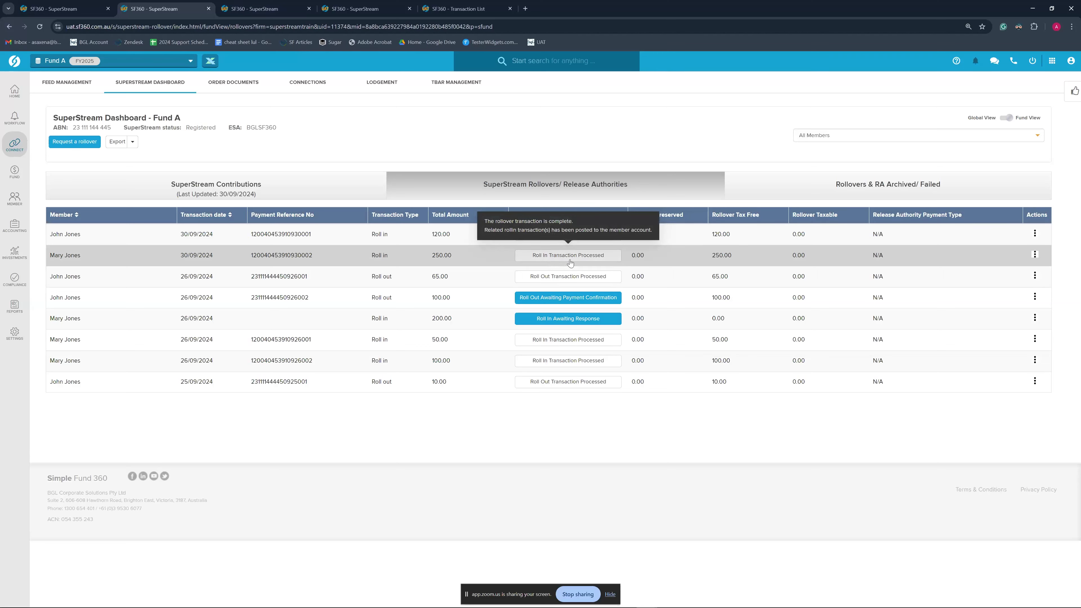
left_click(461, 6)
left_click(178, 9)
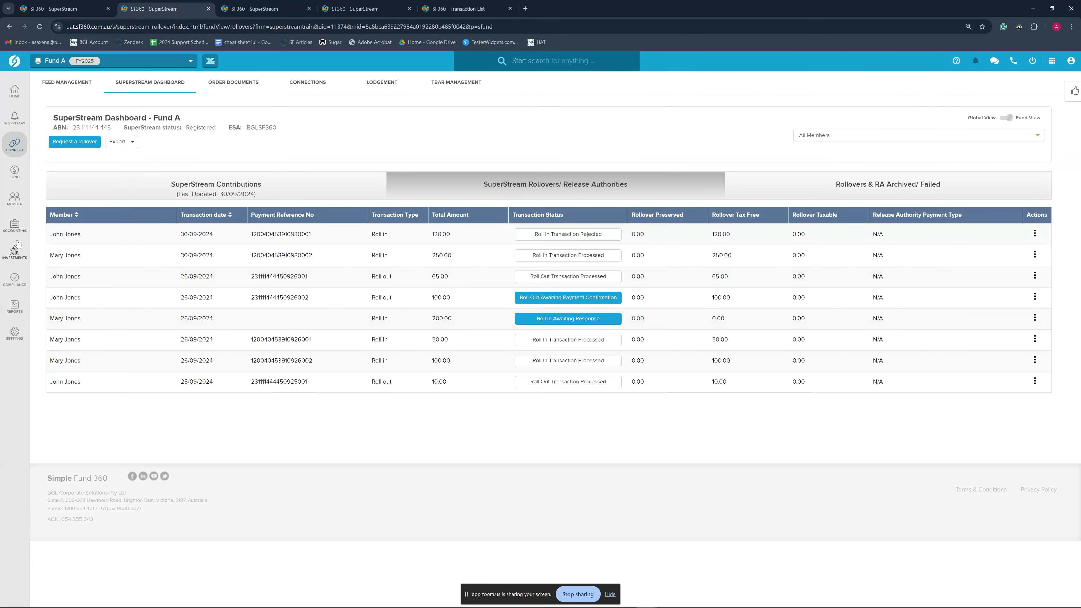
mouse_move(15, 225)
left_click(65, 95)
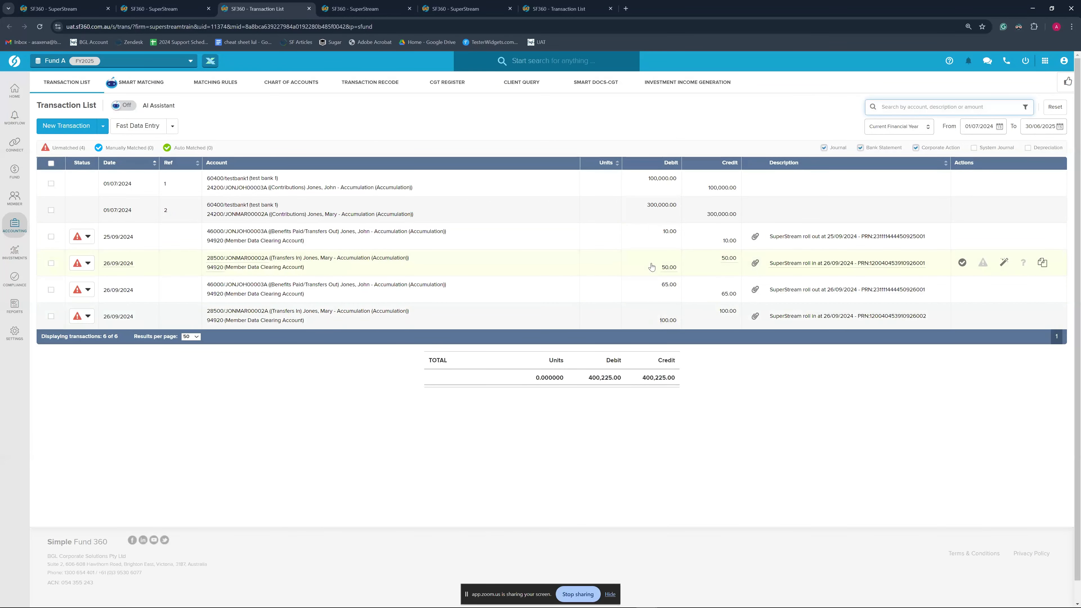
Recode the 25/09/2024 roll-out journal's 94920 clearing line to bank account 60400 and save
left_click(200, 8)
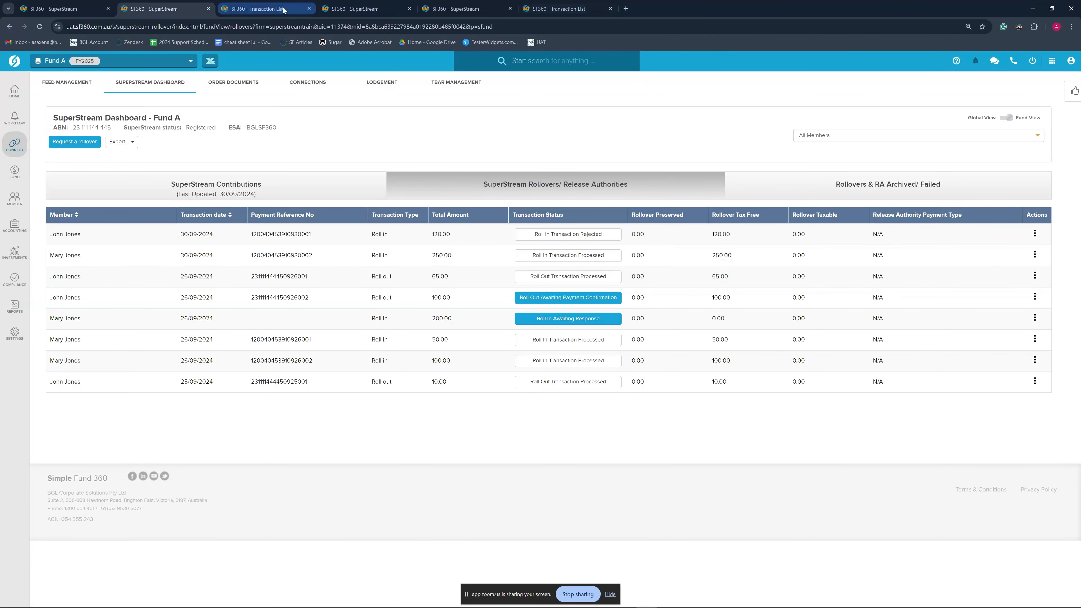
key("ctrl+Tab")
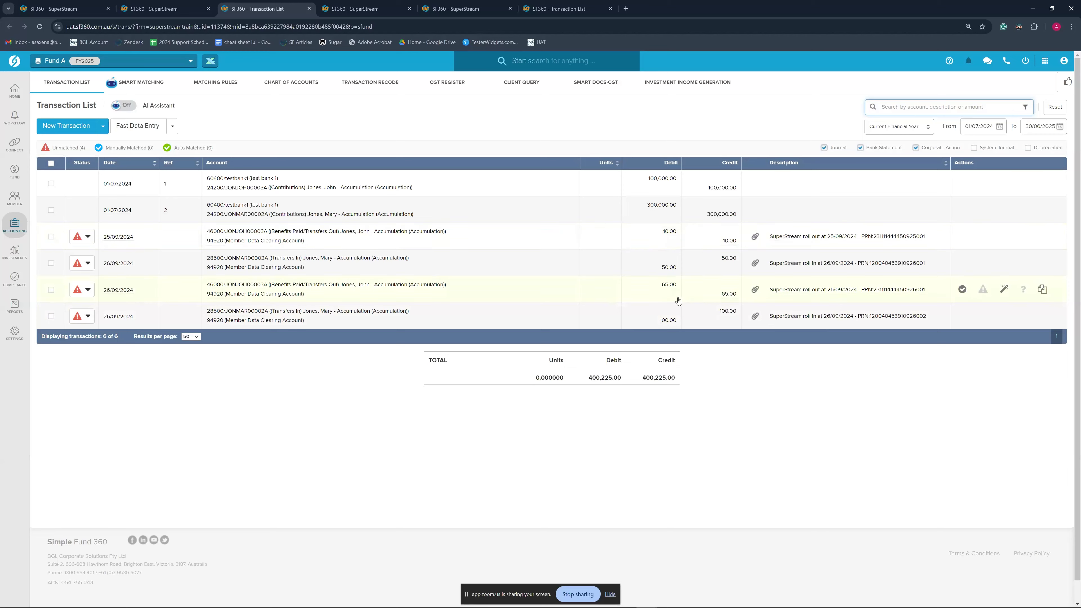
left_click(238, 232)
left_click(199, 324)
type("60400")
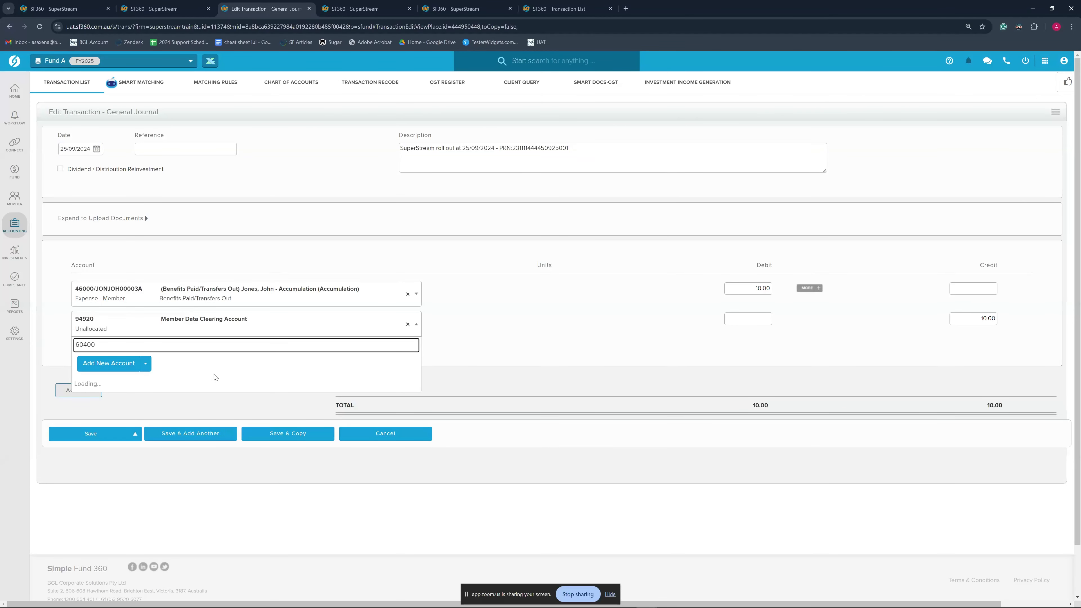
left_click(217, 397)
left_click(135, 433)
left_click(124, 406)
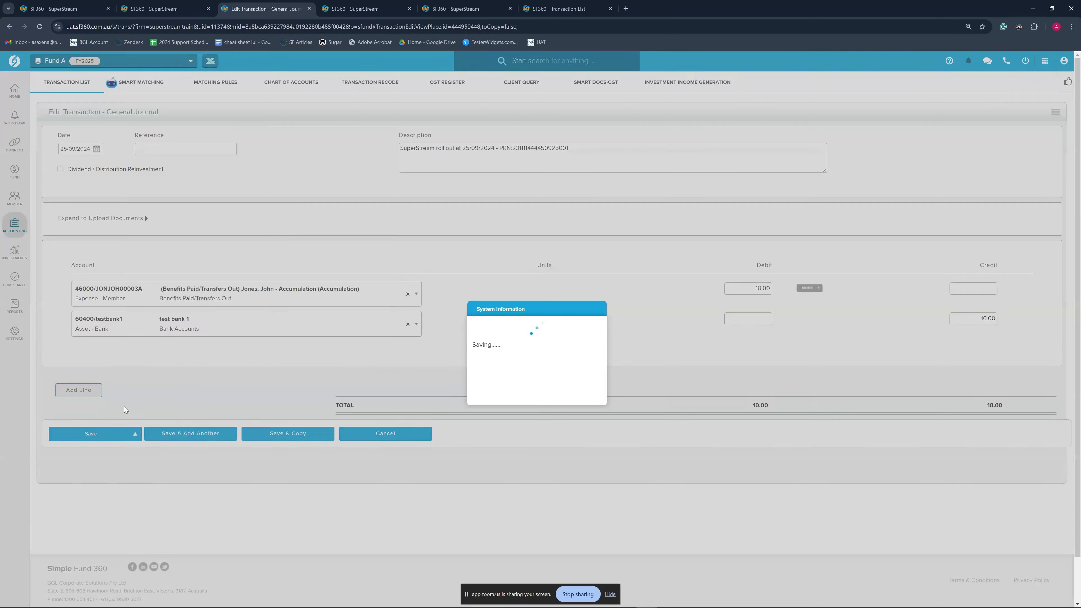
left_click(630, 407)
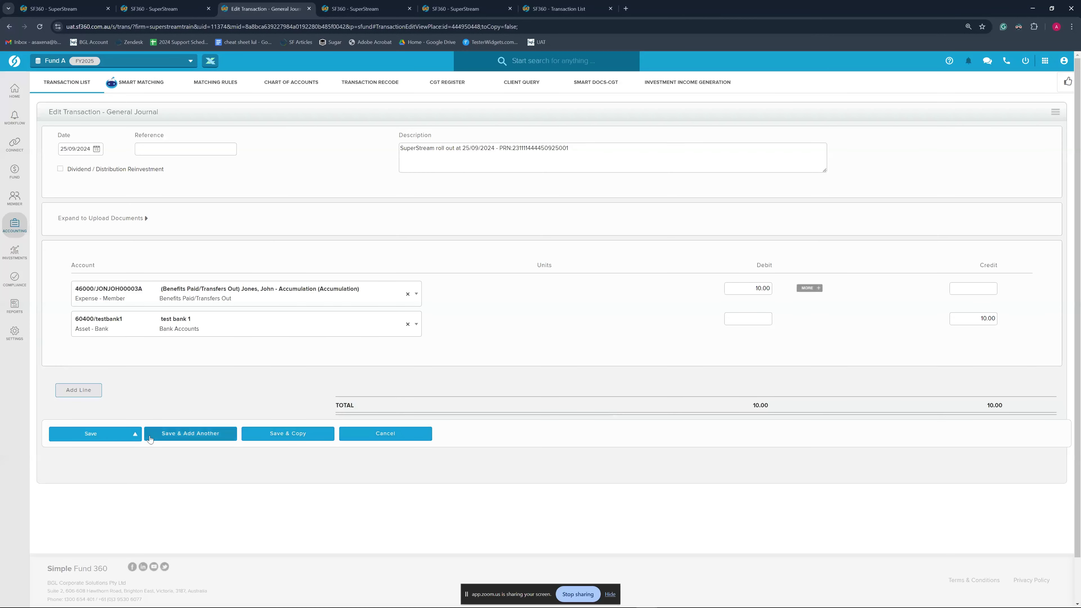
left_click(385, 433)
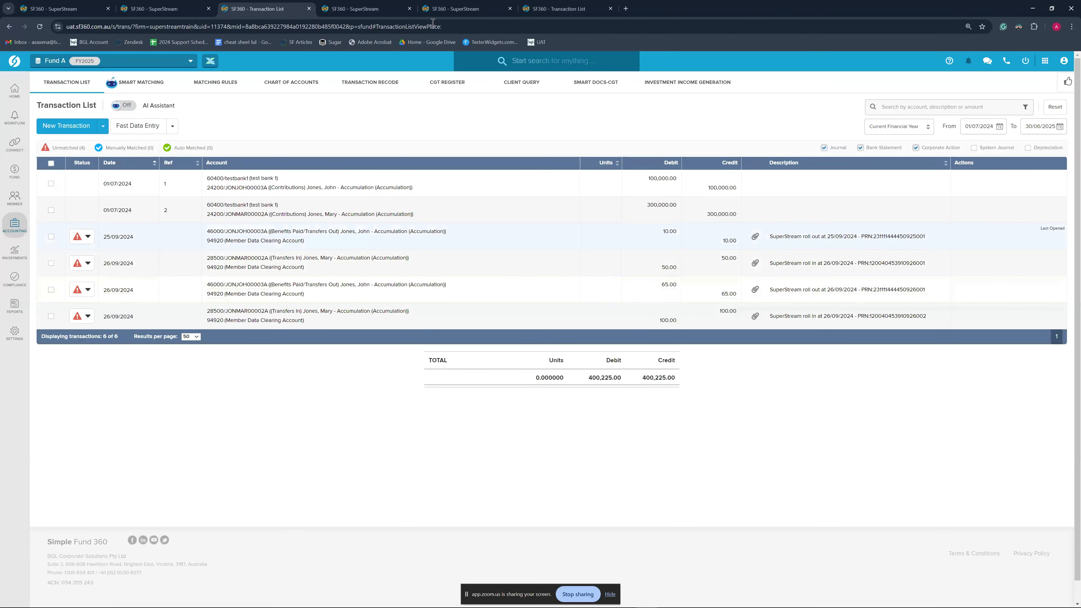
left_click(175, 5)
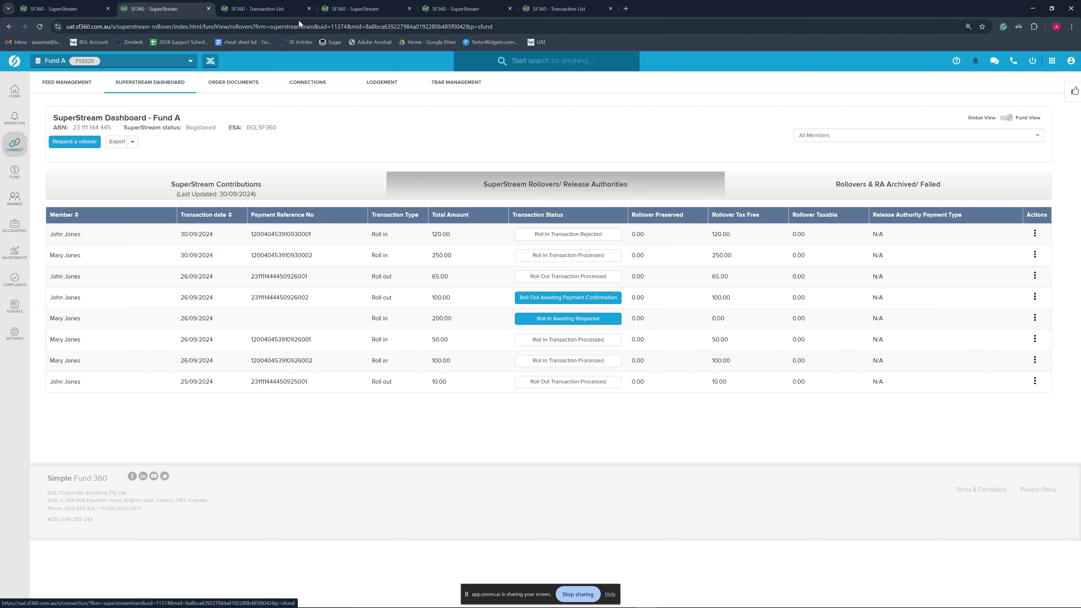
View the 120.00 roll-out's full error response: SUPER.GEN.GEN.12, PRN incorrect
left_click(370, 9)
mouse_move(566, 239)
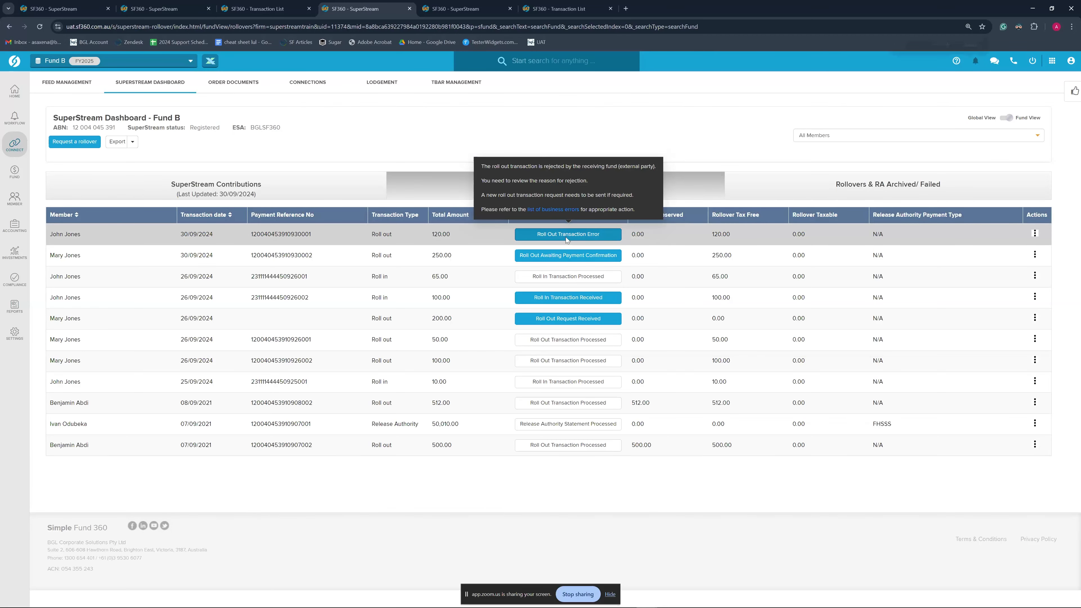
key("ctrl+plus")
key("ctrl+plus")
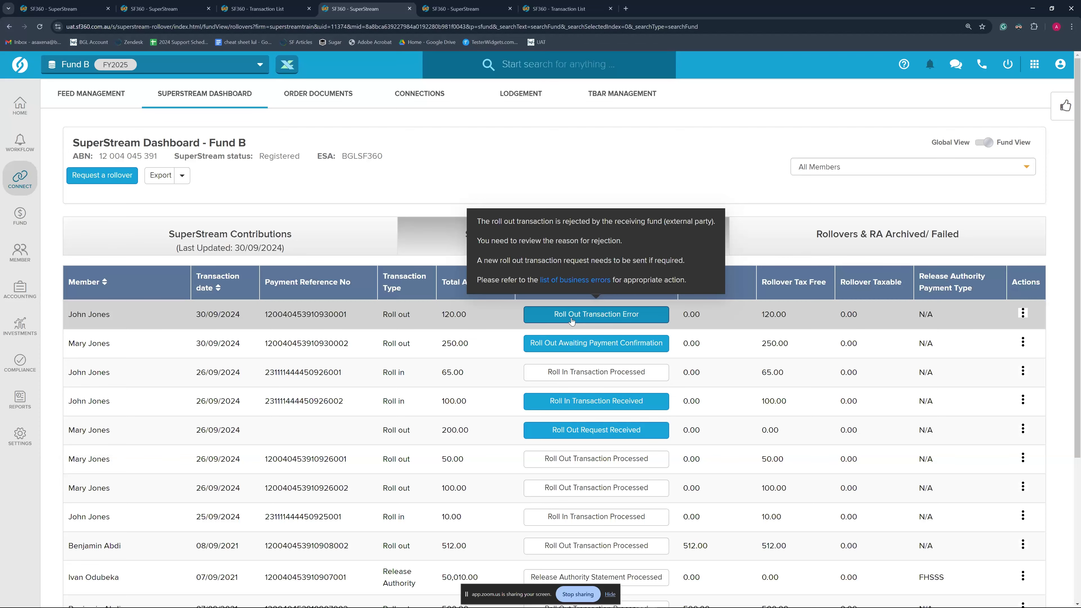
left_click(572, 315)
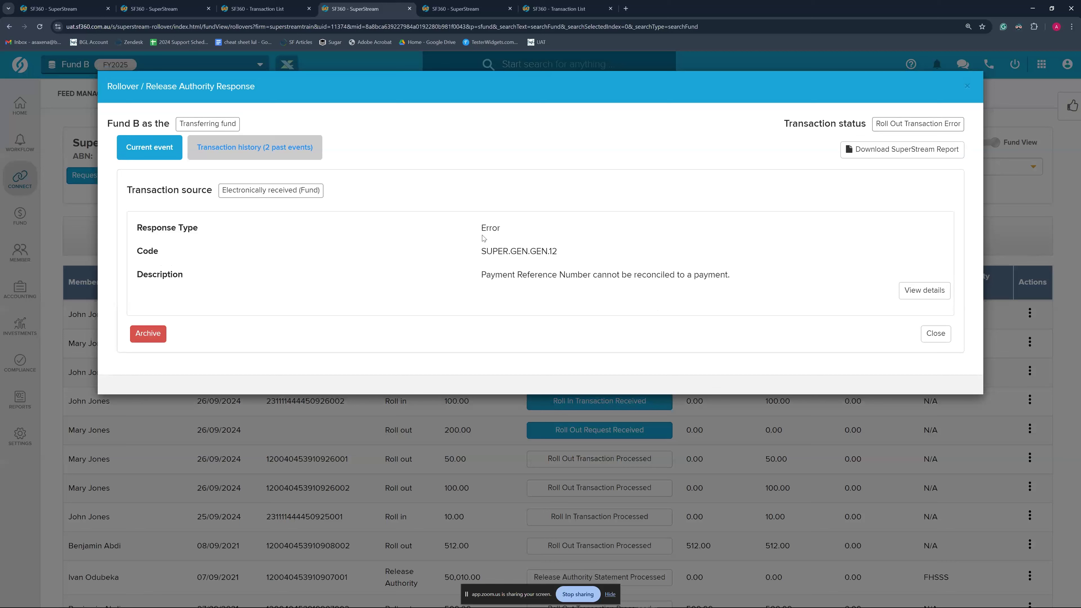
left_click(915, 293)
left_click_drag(481, 278, 568, 279)
left_click(573, 285)
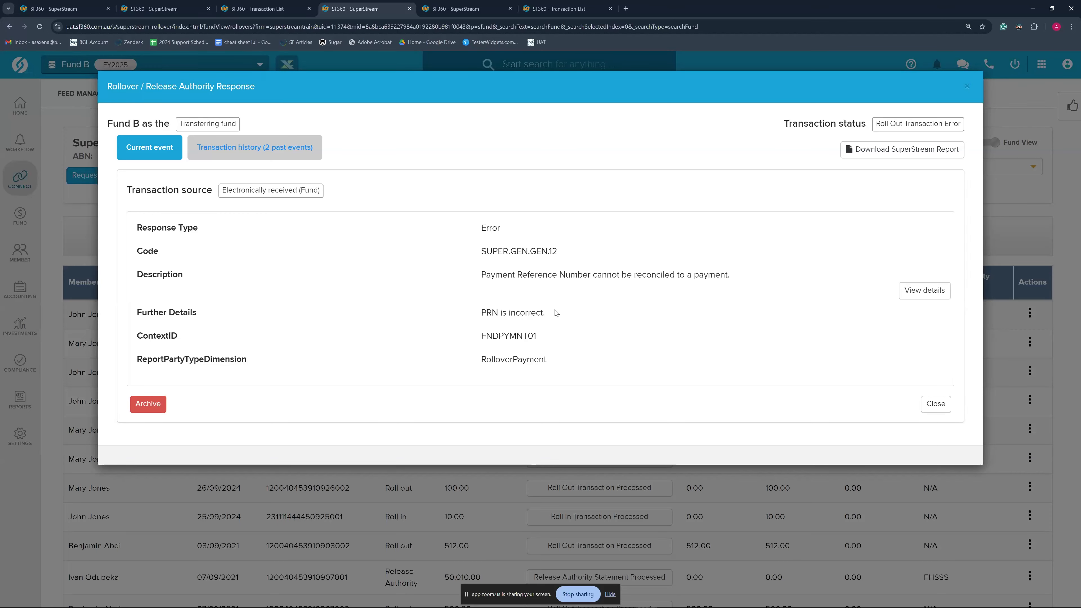
Close the 120.00 roll-out's SUPER.GEN.GEN.12 error response to return to Fund B's rollovers
left_click(934, 403)
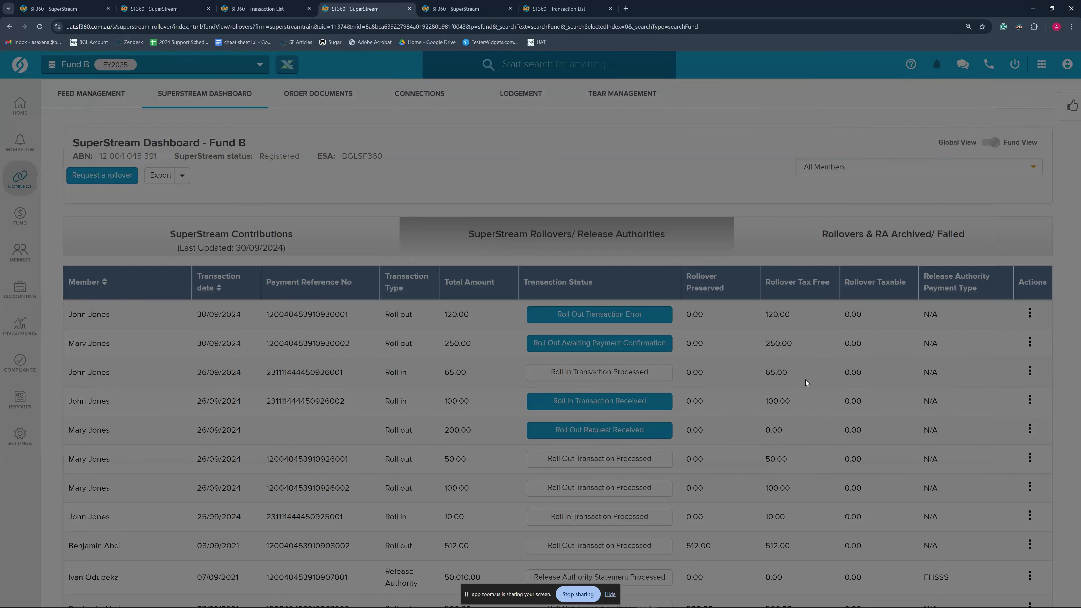
key("ctrl+minus")
key("ctrl+minus")
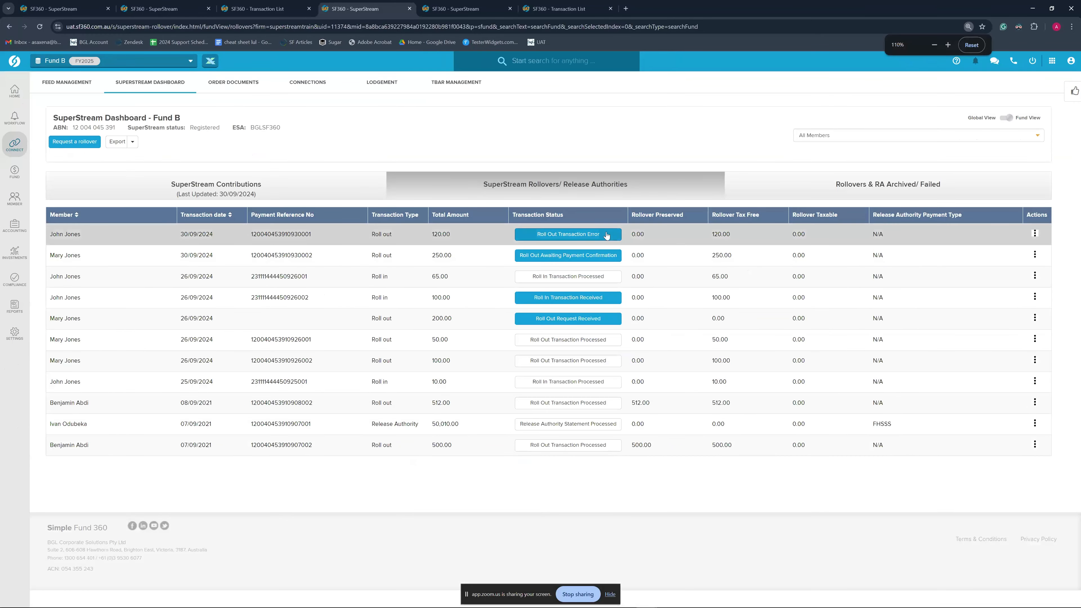
mouse_move(600, 236)
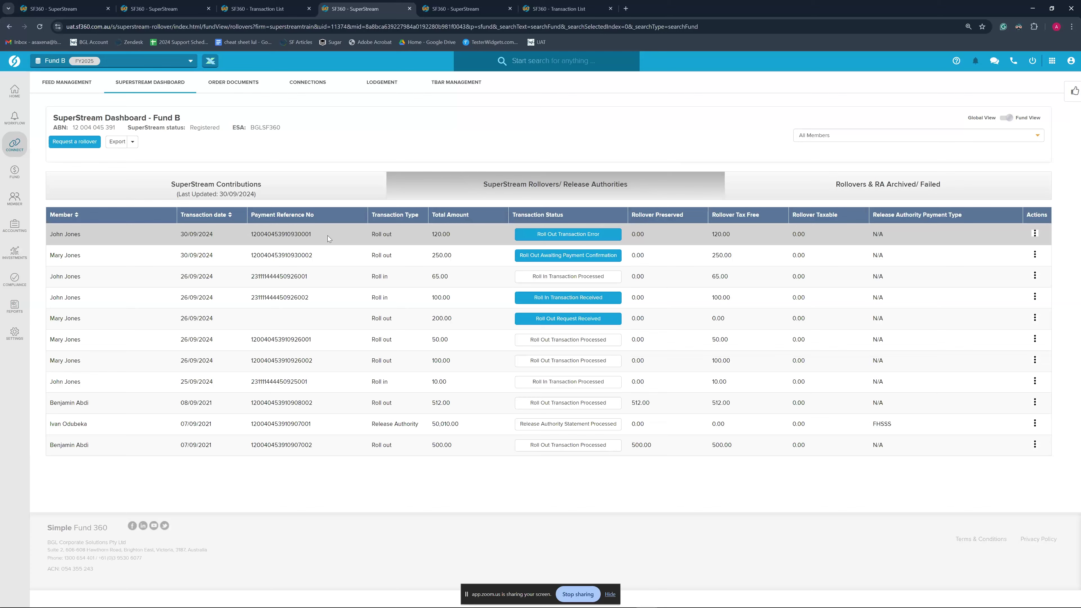
left_click(274, 8)
left_click(153, 8)
mouse_move(549, 299)
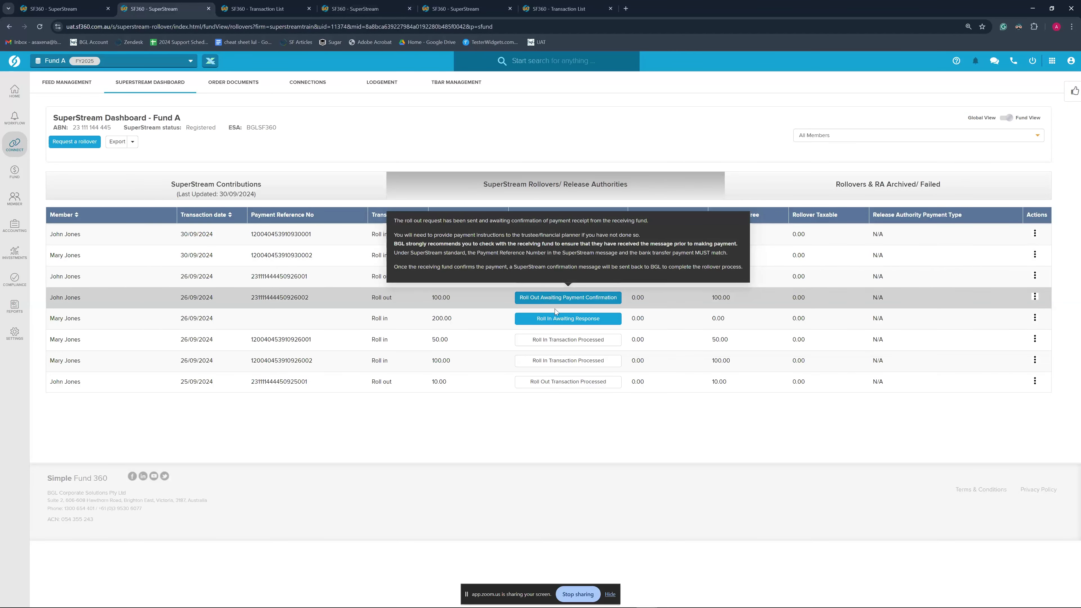
left_click(349, 4)
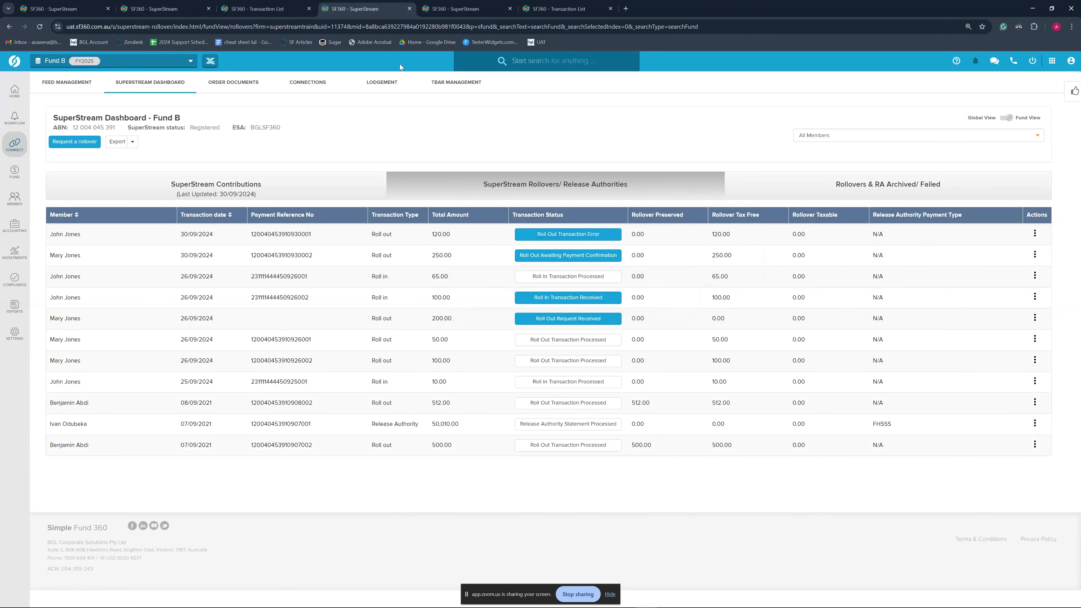
left_click(564, 301)
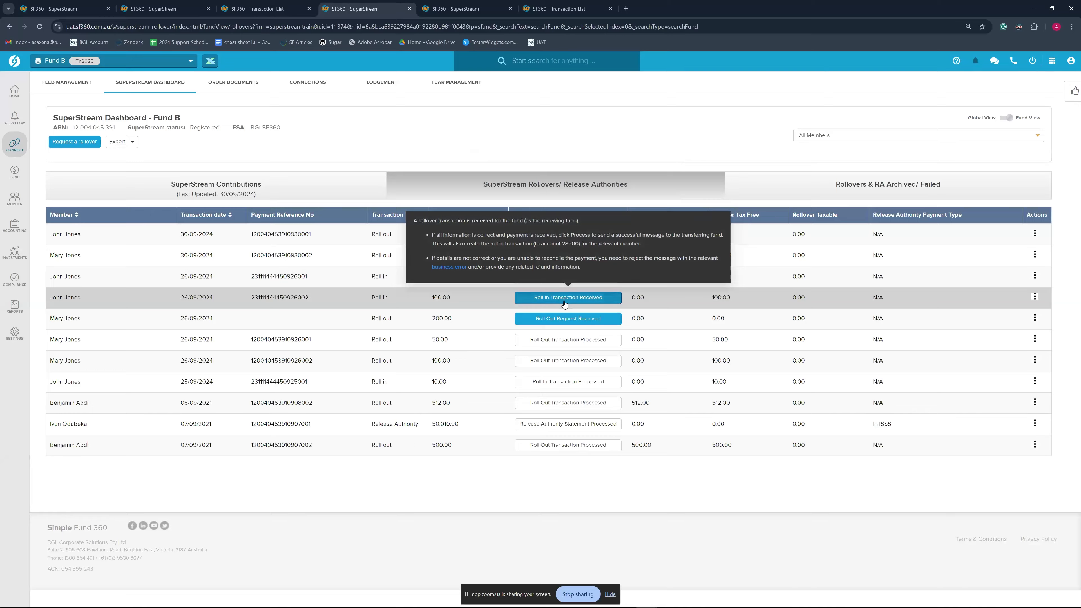
scroll(702, 384, "down", 5)
scroll(702, 383, "down", 3)
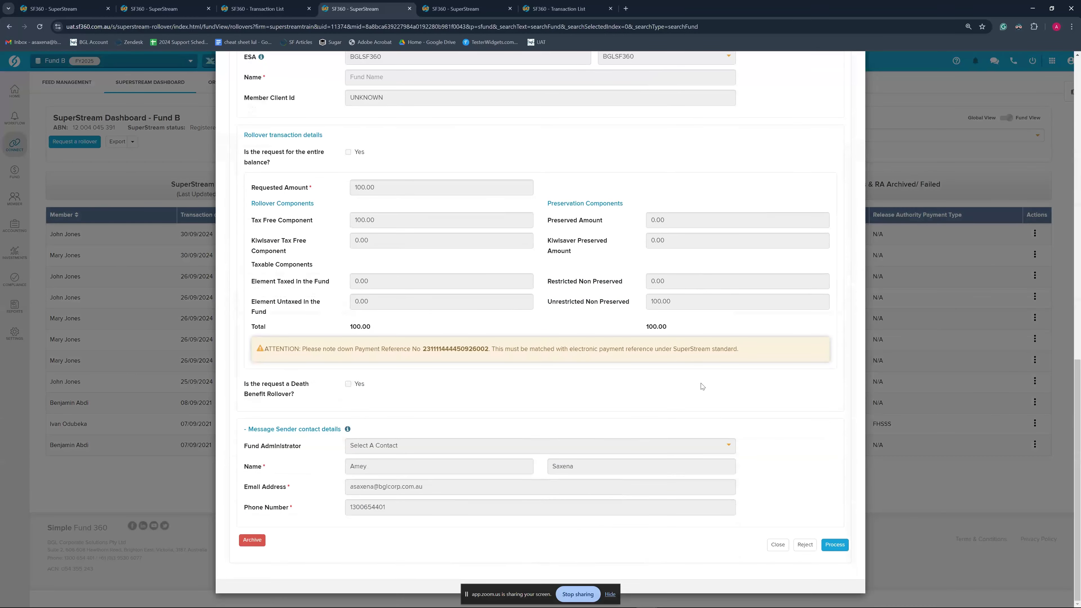
left_click(805, 544)
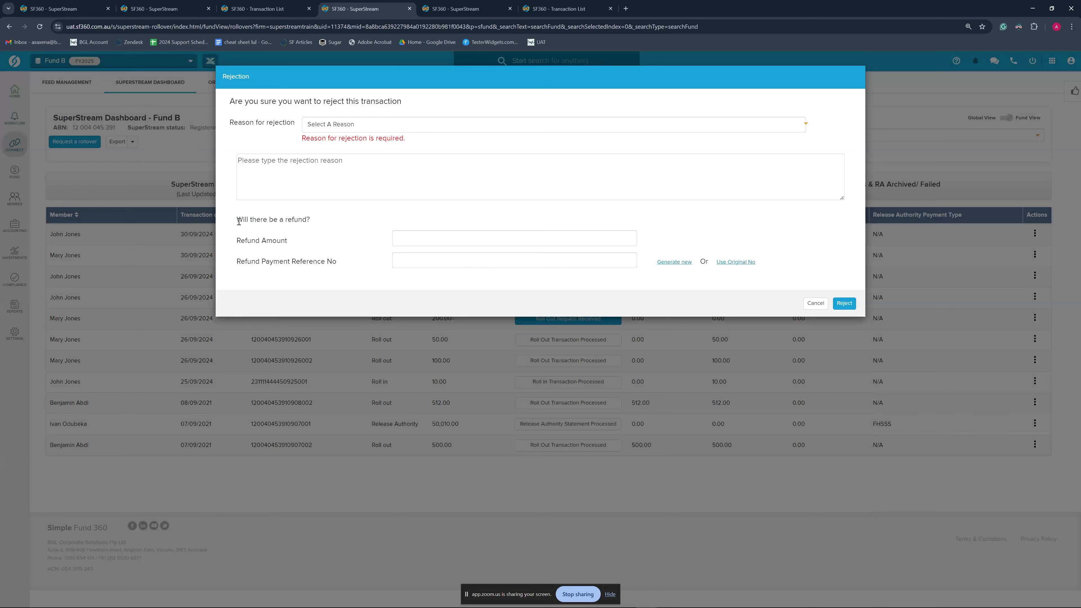
left_click(411, 241)
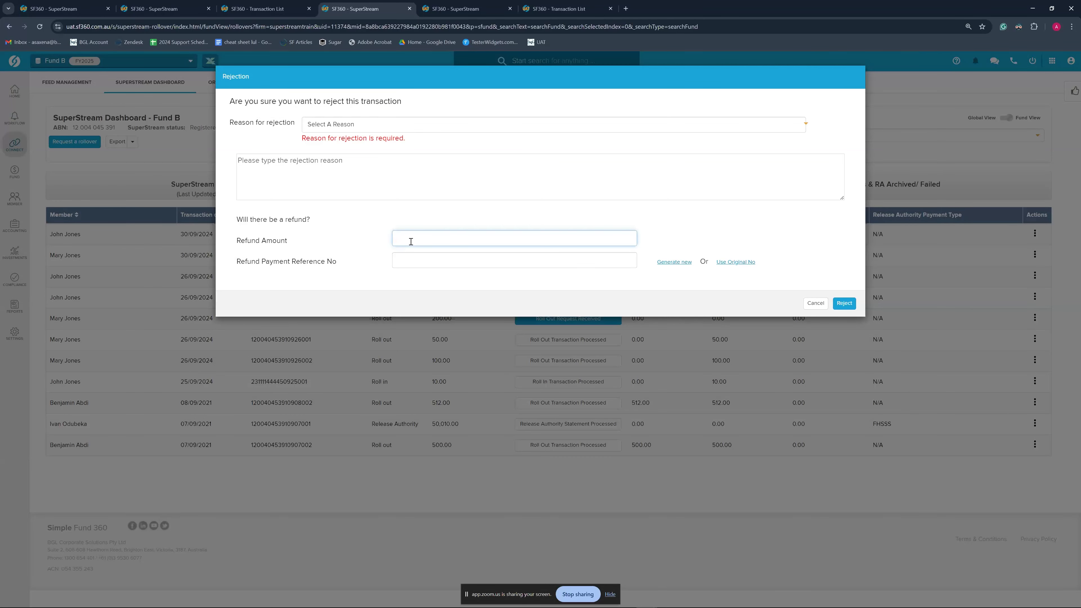
left_click(419, 259)
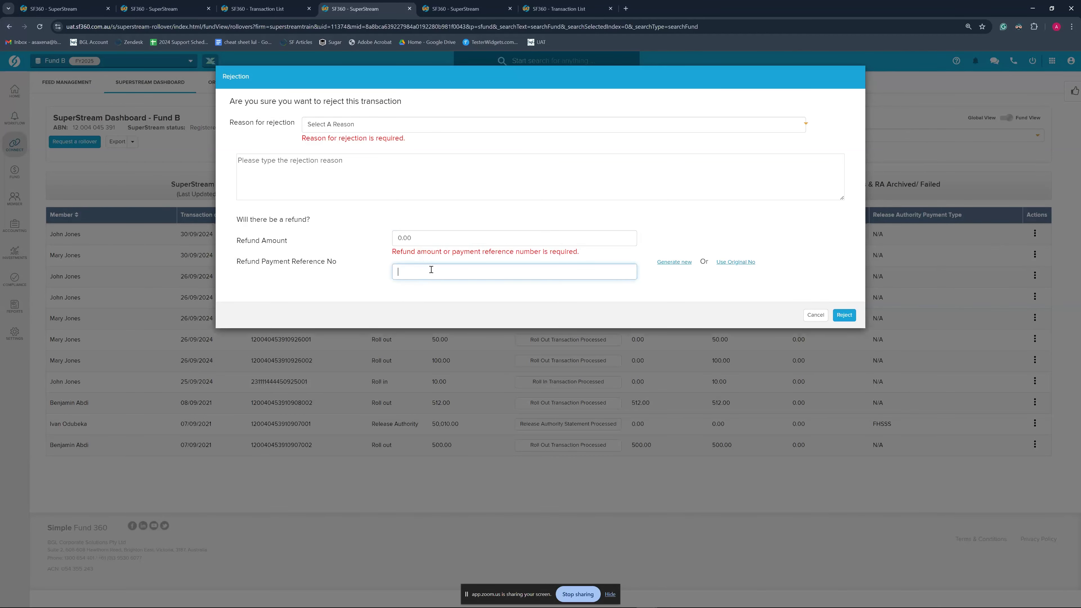
left_click(821, 317)
left_click(854, 79)
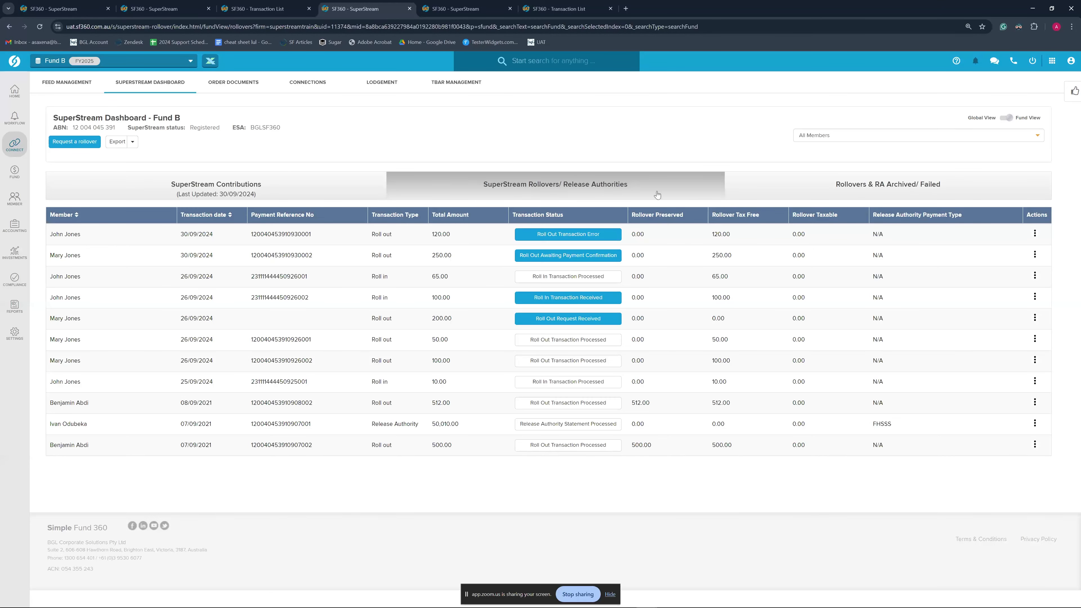
mouse_move(573, 239)
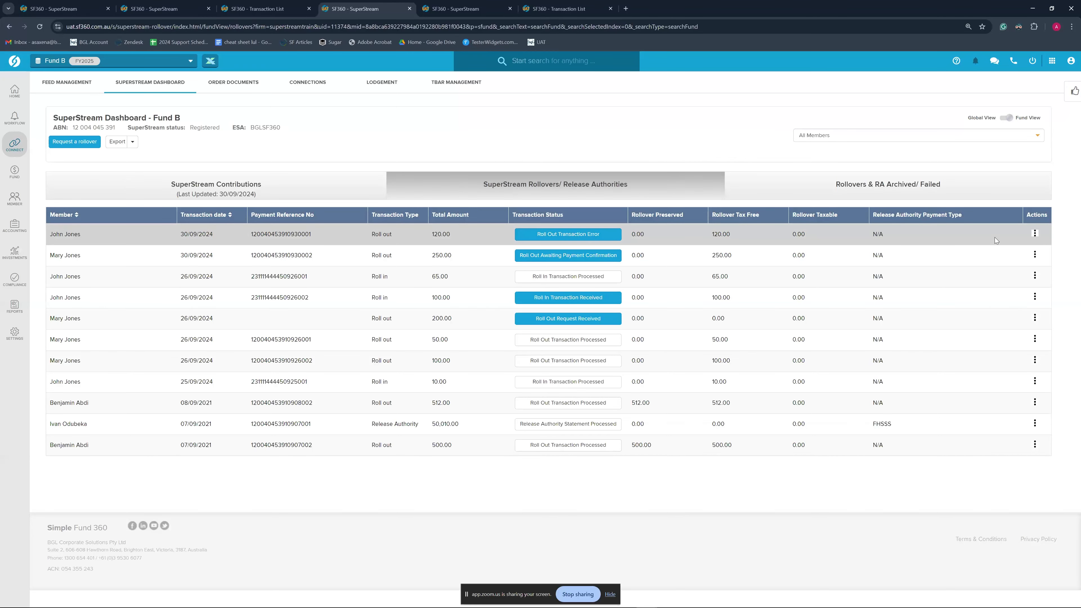
left_click(1034, 235)
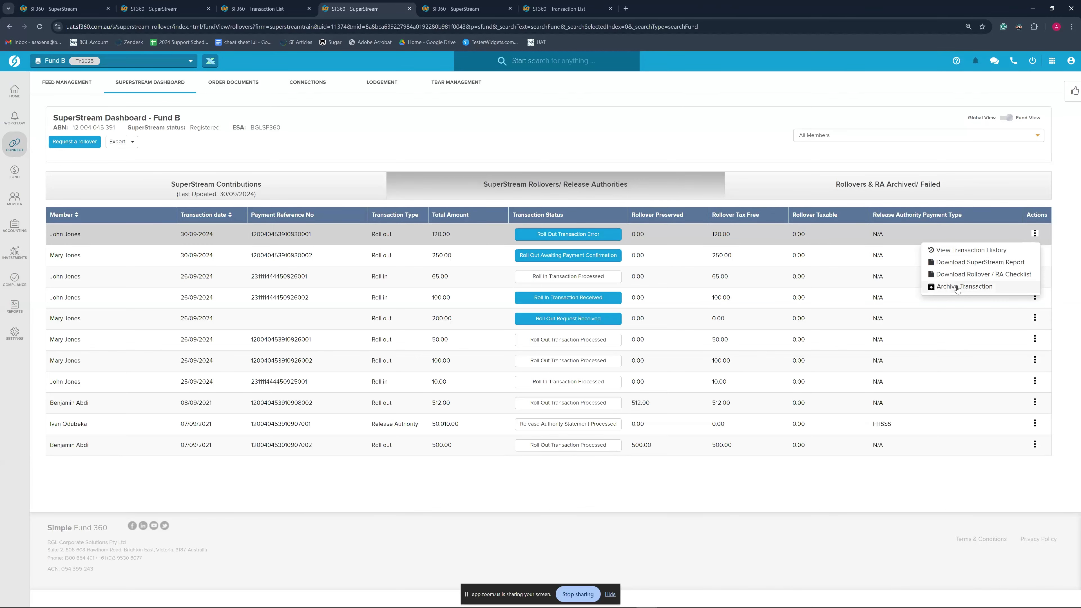
left_click(77, 143)
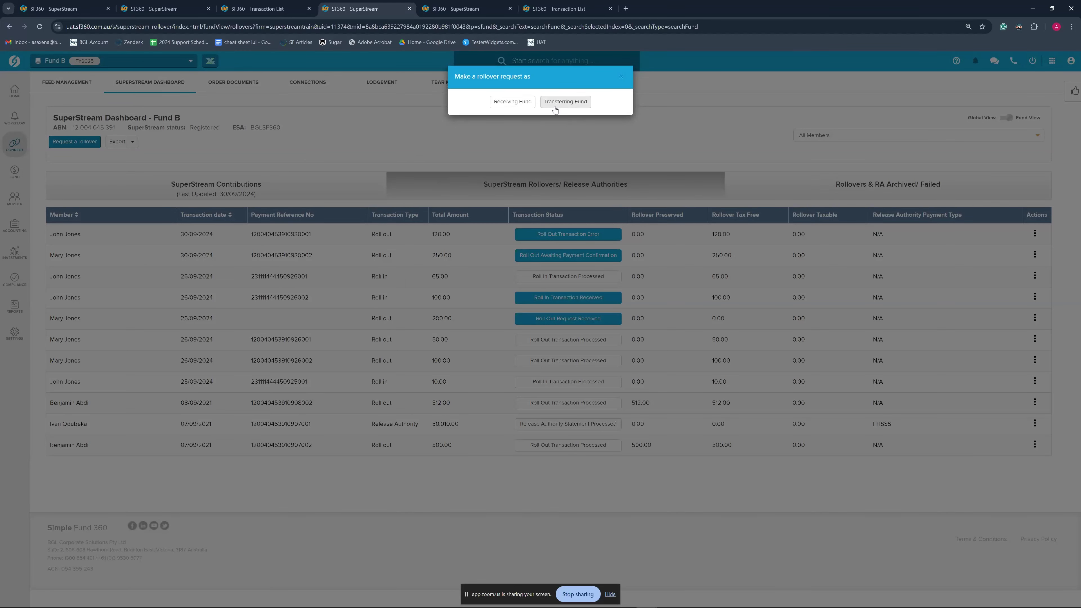
left_click(621, 77)
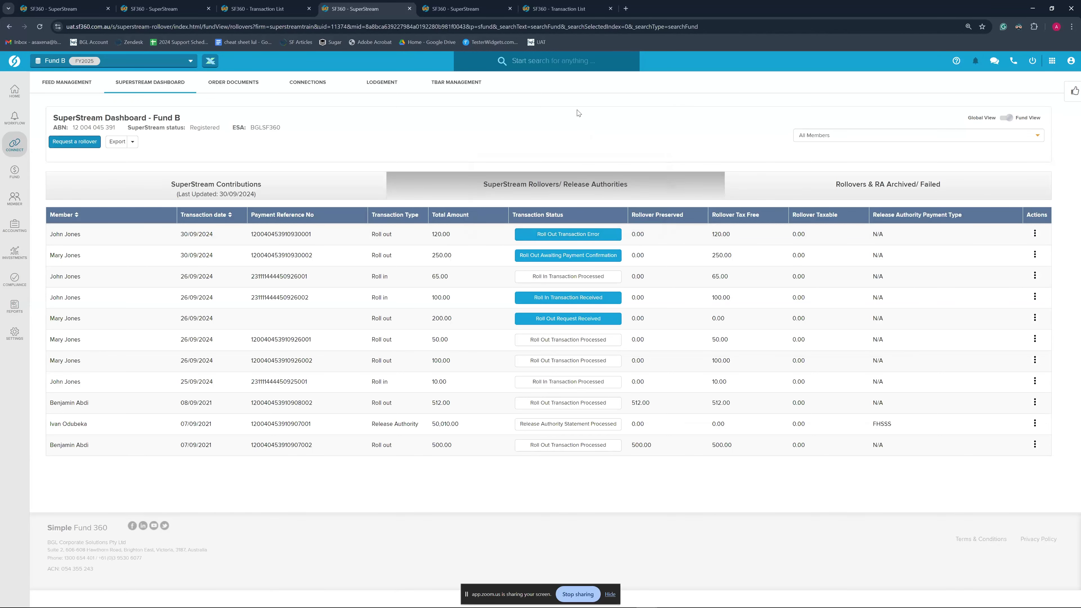
mouse_move(588, 256)
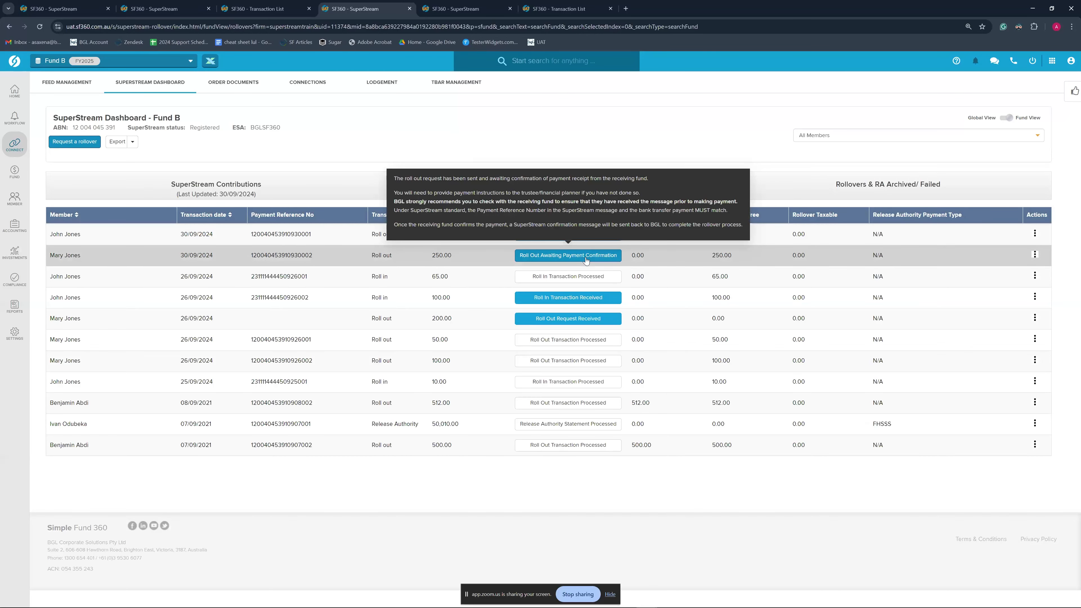
mouse_move(574, 301)
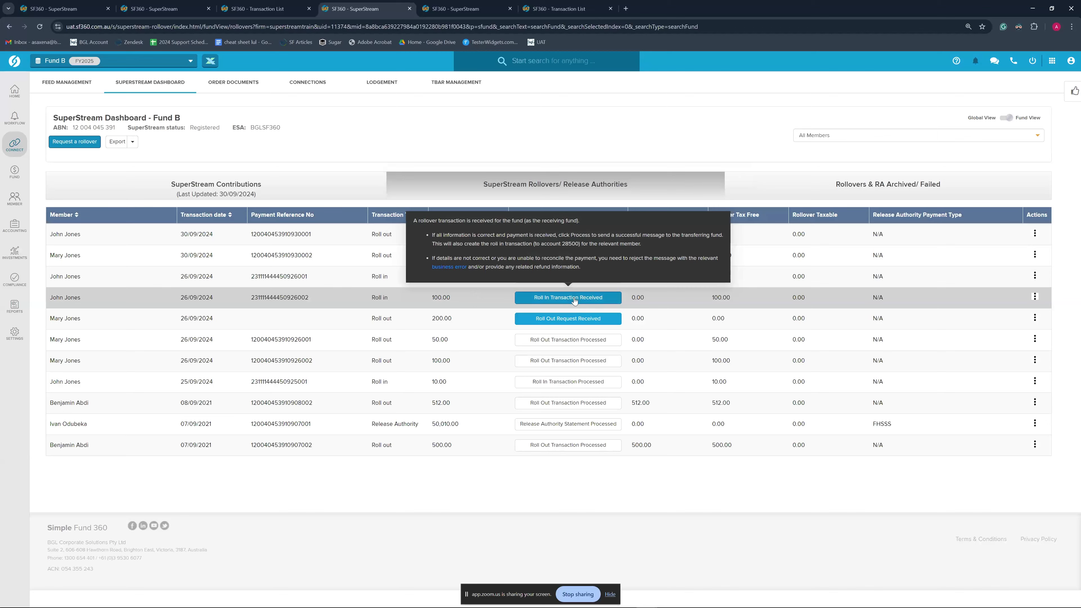
Open the received 100.00 roll-in, process it, and confirm sending to the external fund
left_click(575, 301)
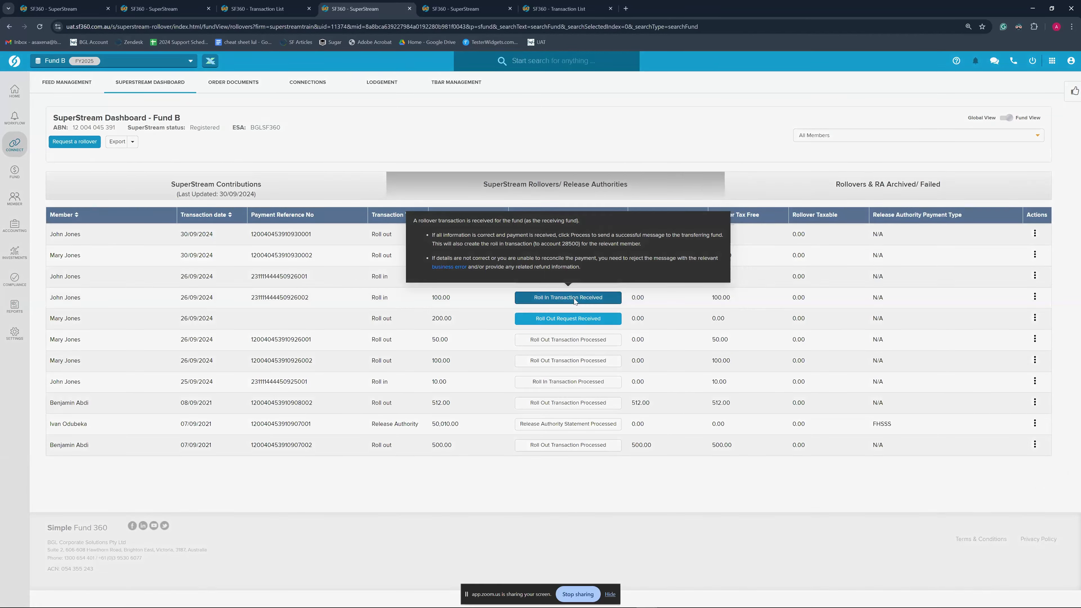
scroll(794, 358, "down", 5)
scroll(792, 347, "down", 5)
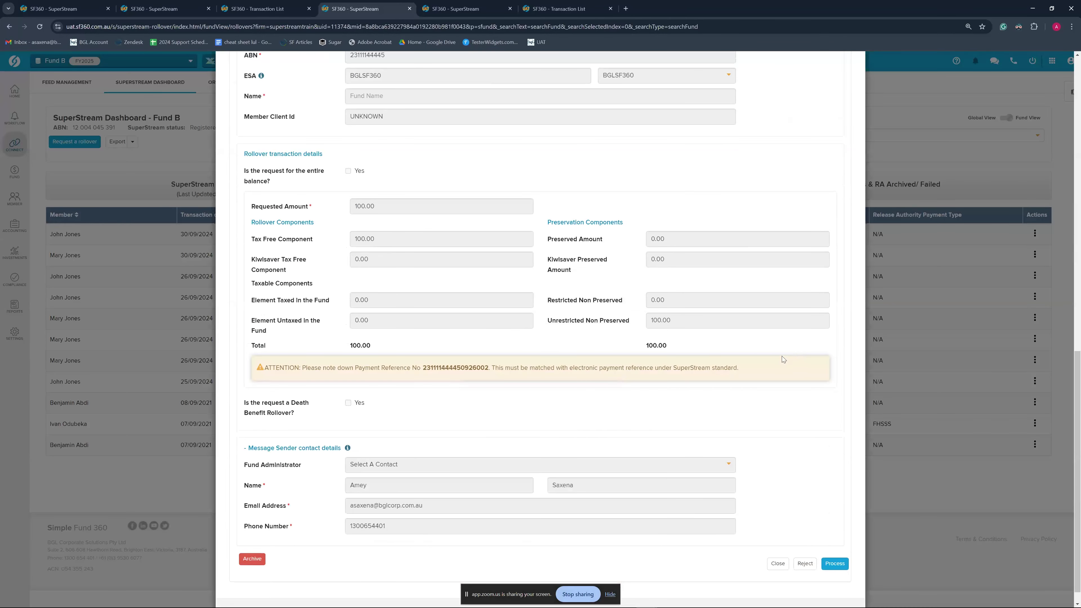
scroll(782, 356, "up", 10)
scroll(783, 360, "up", 5)
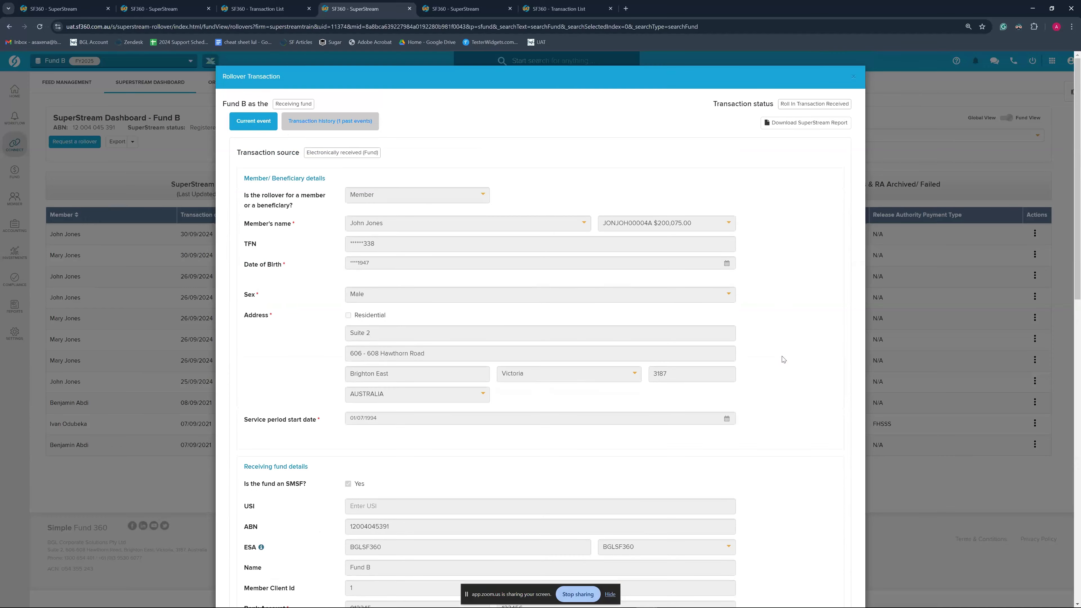
scroll(782, 362, "down", 5)
scroll(782, 362, "down", 10)
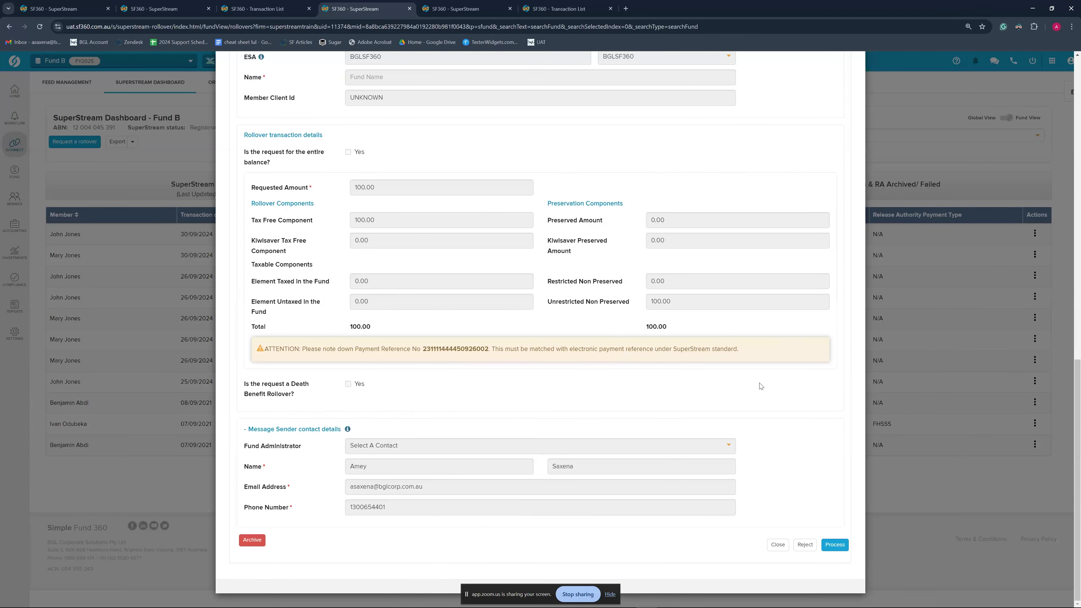
scroll(765, 415, "up", 10)
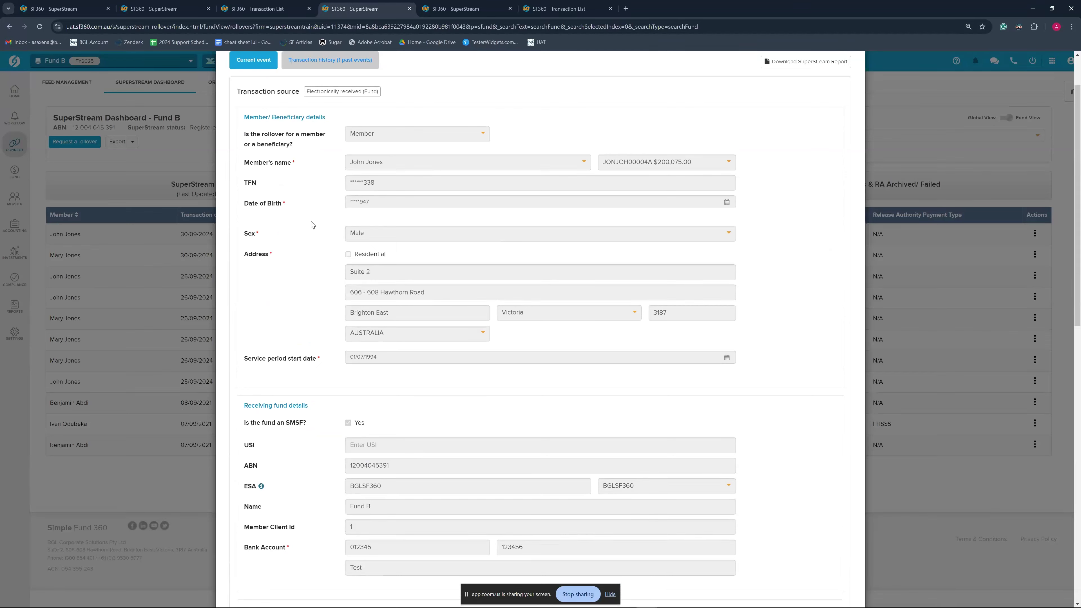
scroll(476, 347, "down", 8)
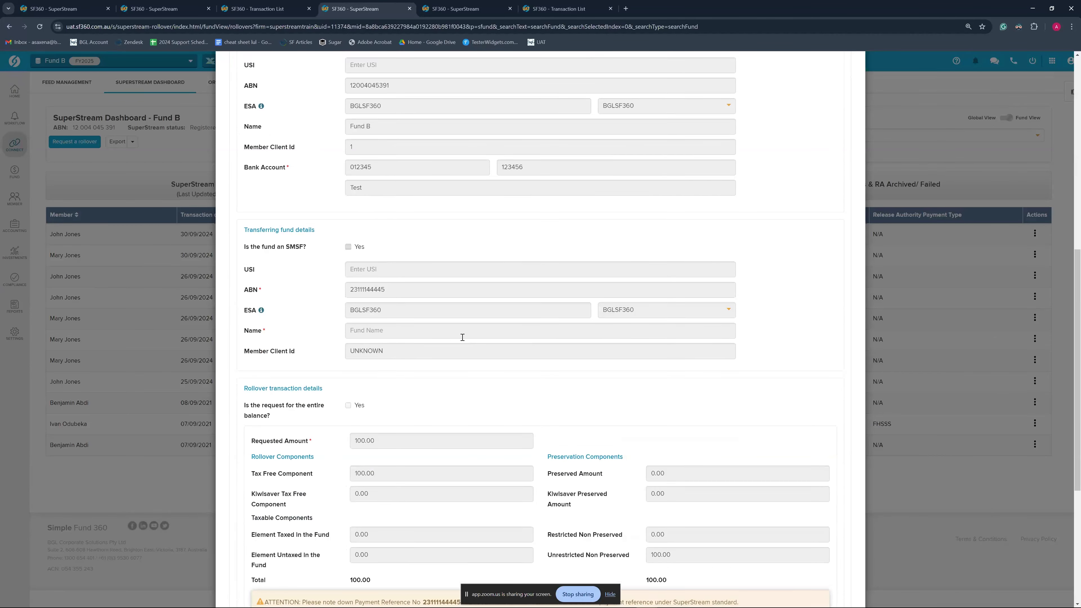
scroll(460, 432, "down", 6)
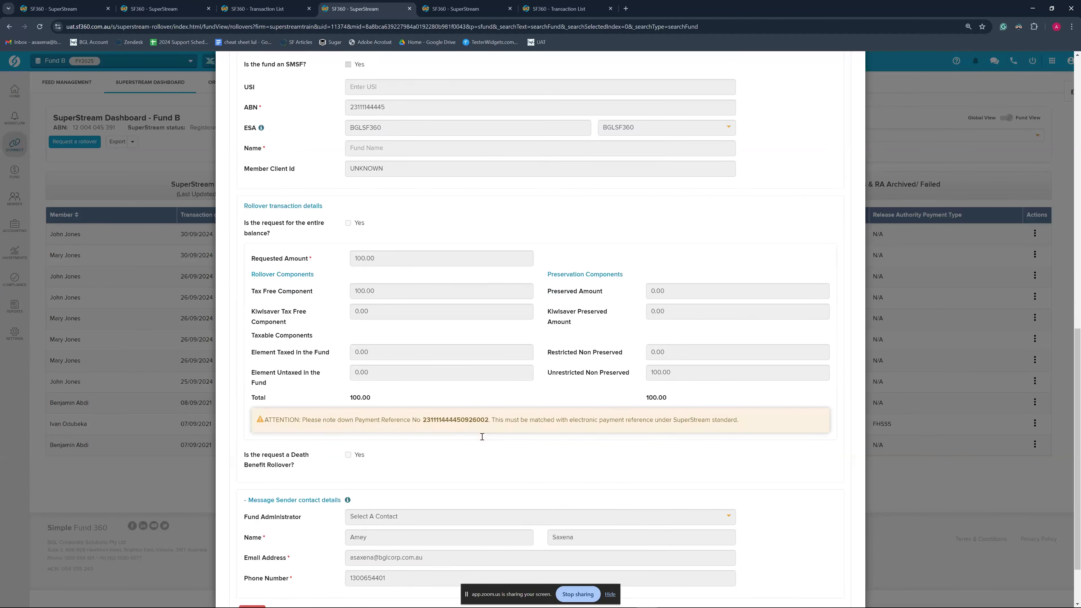
left_click(835, 545)
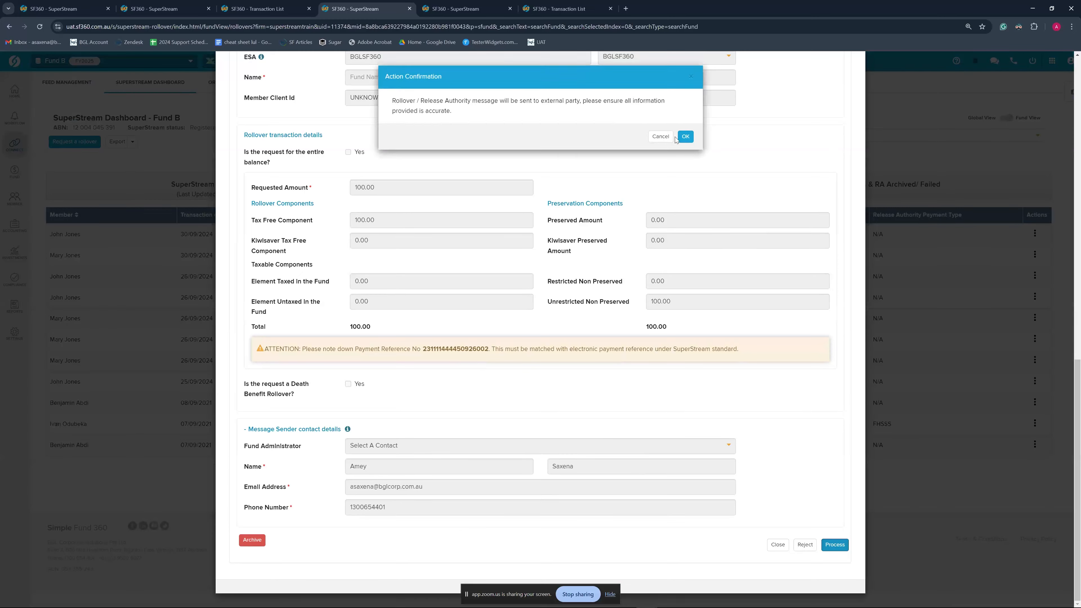
left_click(686, 110)
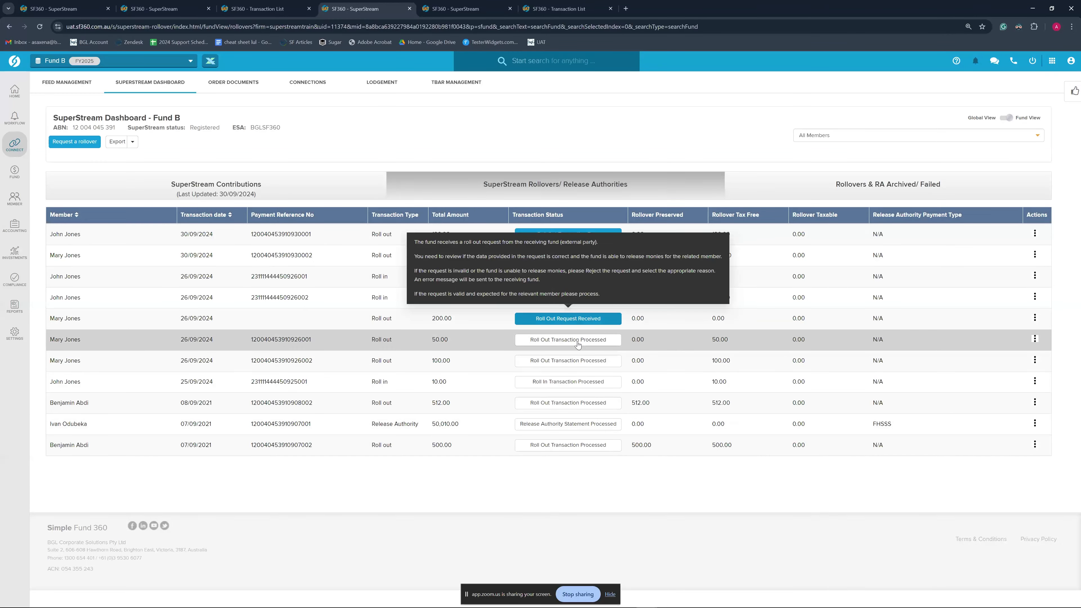
Open Fund B's 200.00 Roll Out Request Received and check its fund and requested amount
mouse_move(570, 318)
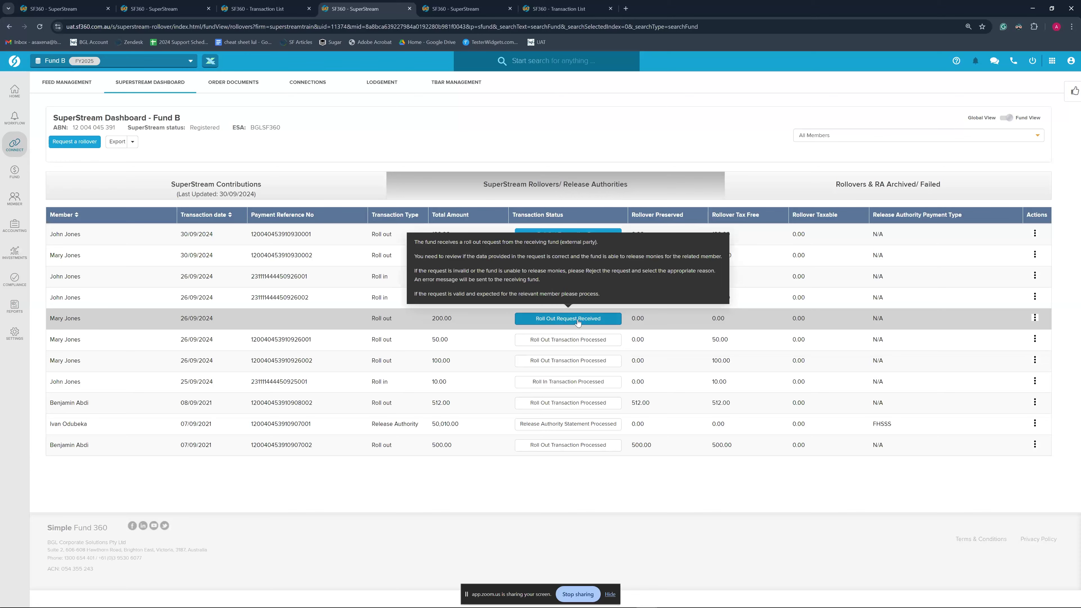
left_click(578, 319)
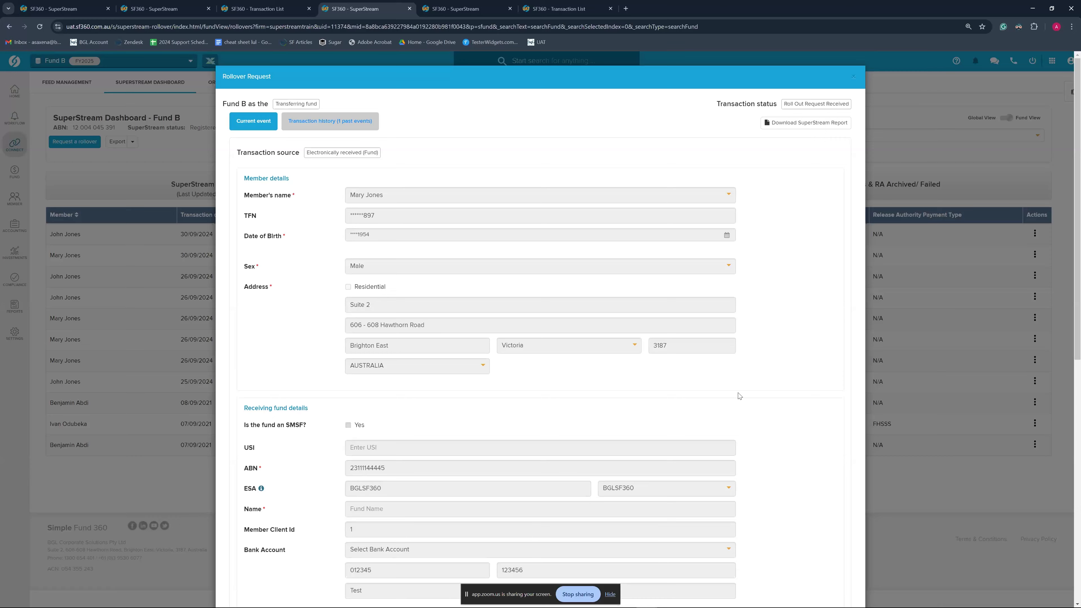
scroll(684, 374, "down", 5)
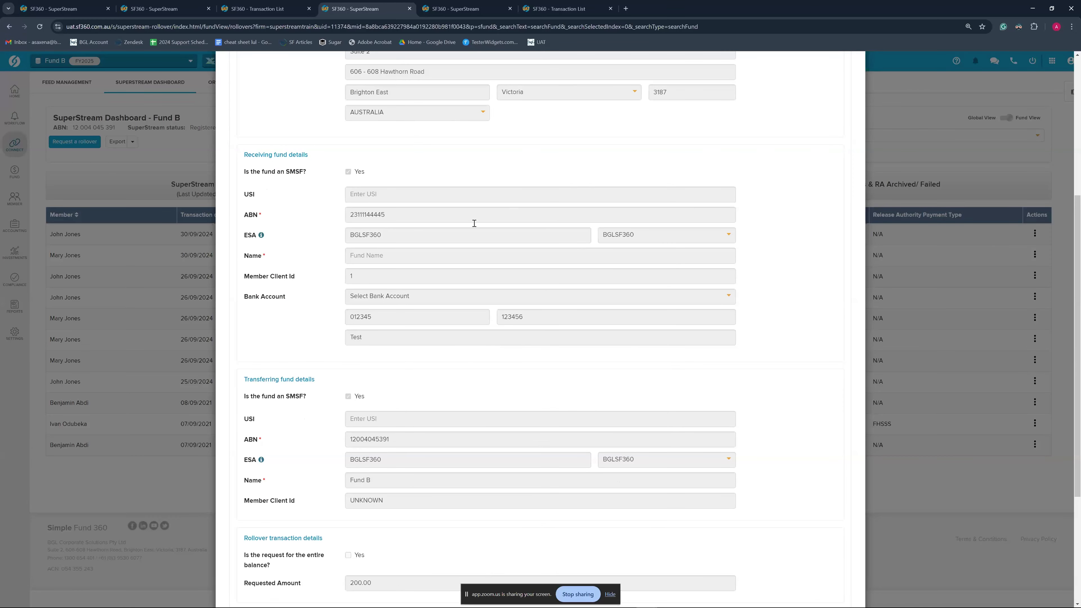
scroll(489, 270, "down", 4)
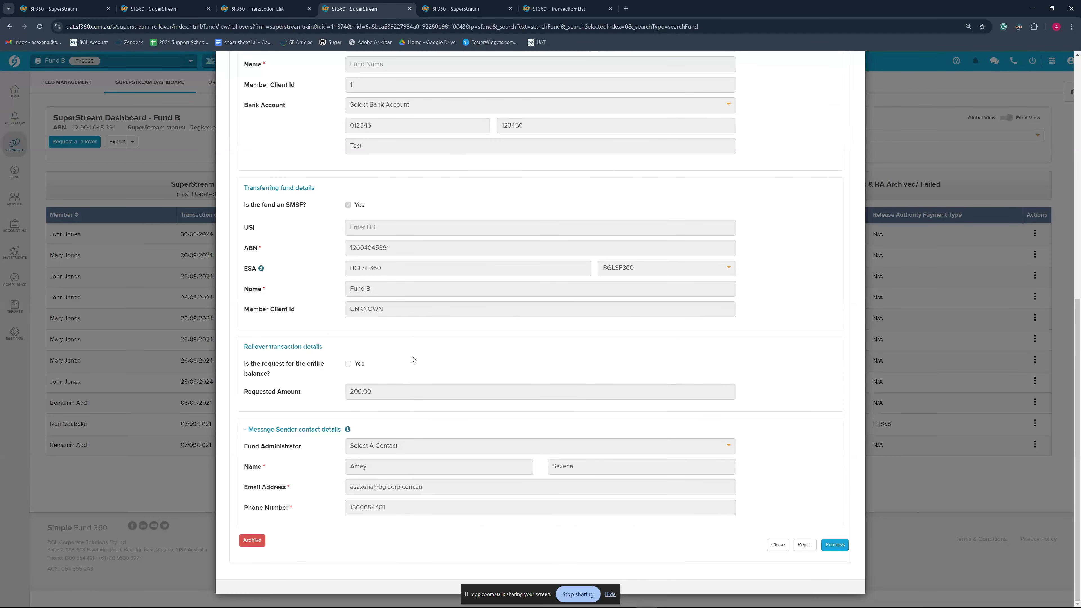
double_click(376, 391)
left_click(388, 371)
scroll(390, 384, "up", 2)
scroll(377, 323, "down", 2)
Process and confirm the 200.00 roll-out request, review the transaction form, then close it
left_click(835, 545)
left_click(685, 138)
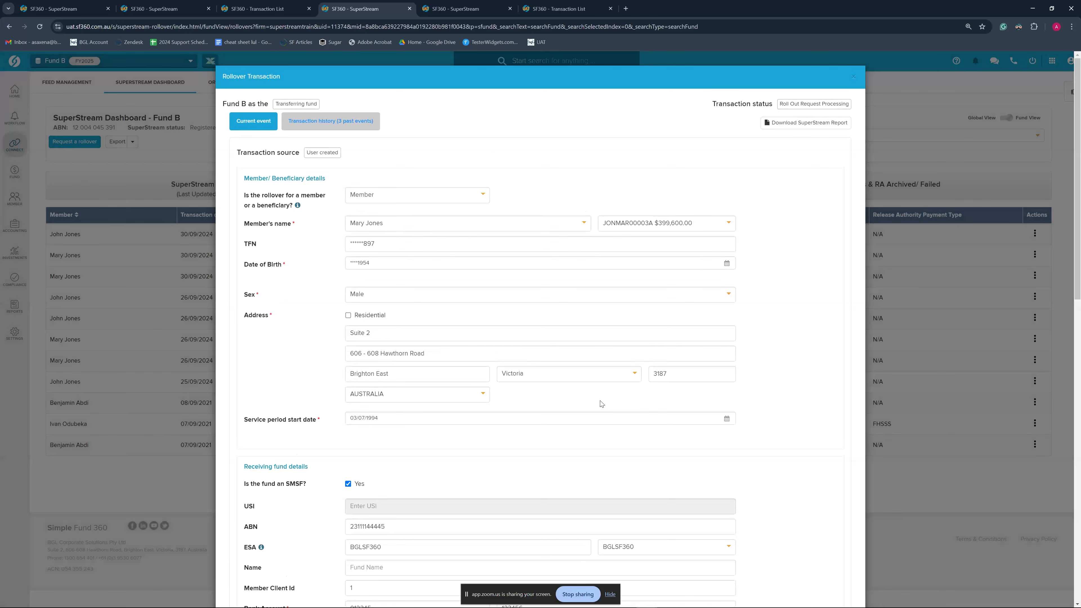
scroll(596, 408, "down", 5)
scroll(593, 415, "up", 5)
scroll(770, 360, "down", 10)
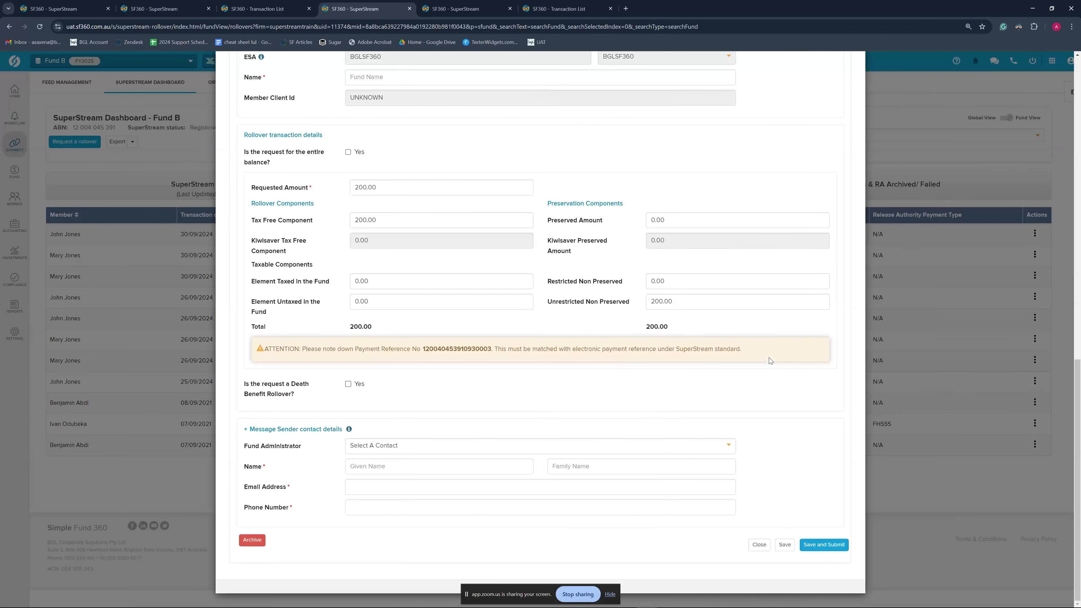
scroll(771, 361, "up", 4)
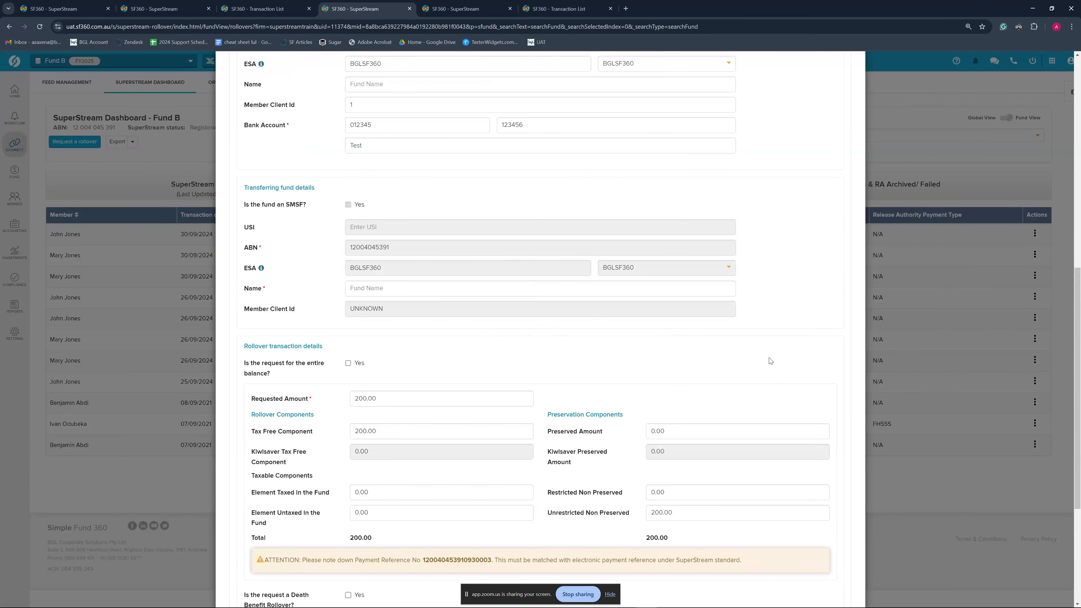
scroll(770, 361, "up", 2)
scroll(529, 311, "up", 3)
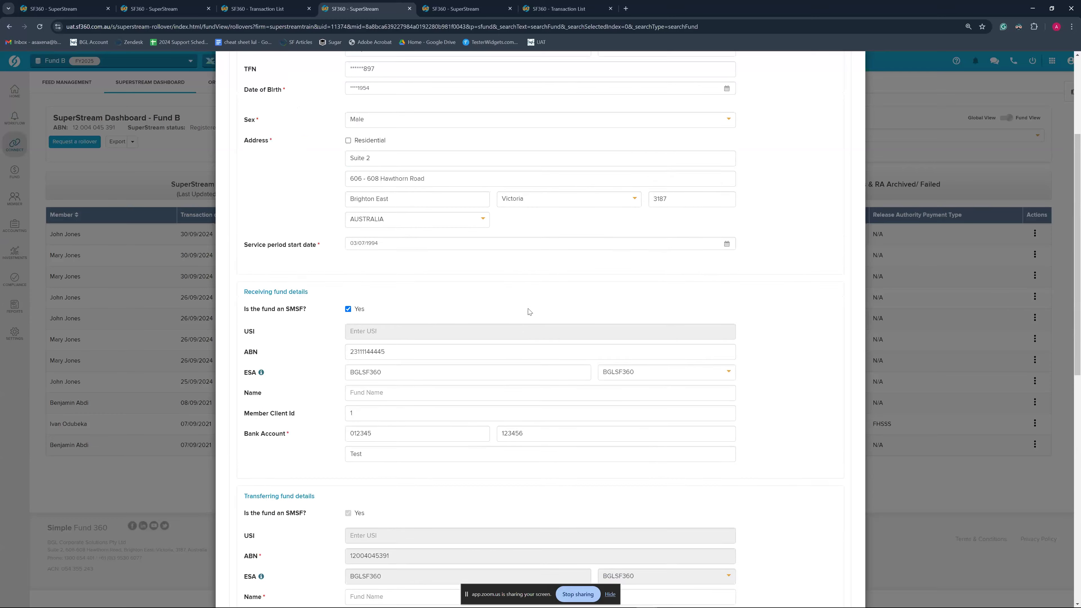
scroll(529, 312, "up", 3)
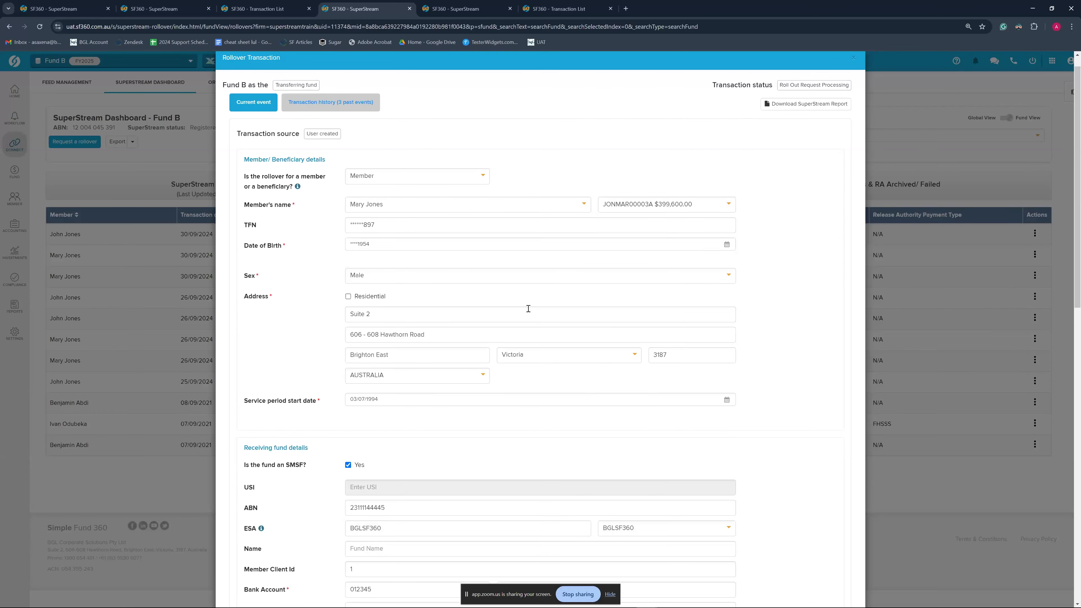
scroll(528, 309, "down", 11)
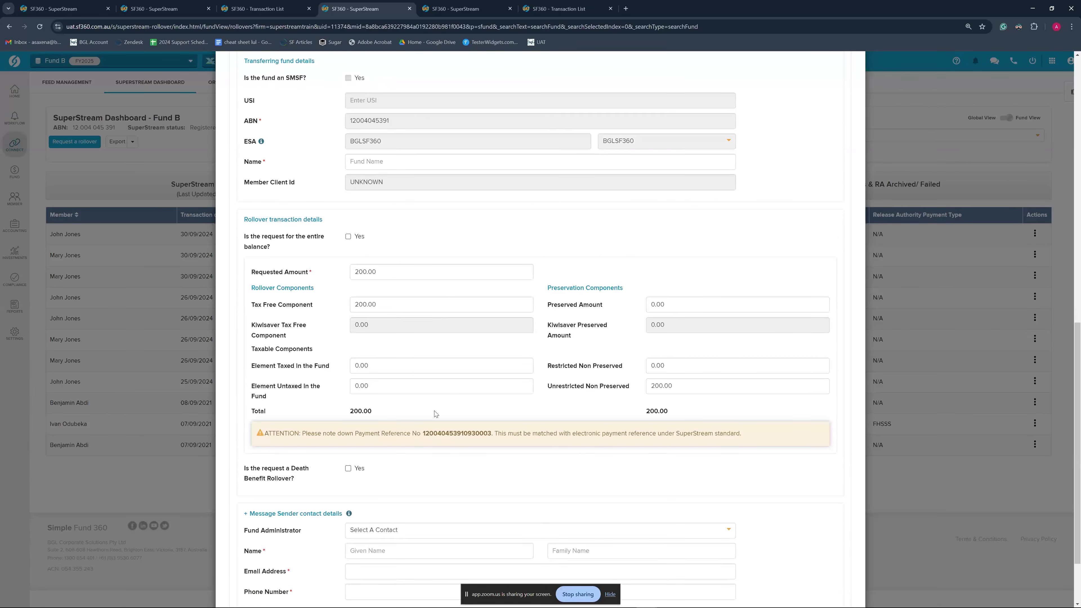
scroll(435, 413, "down", 2)
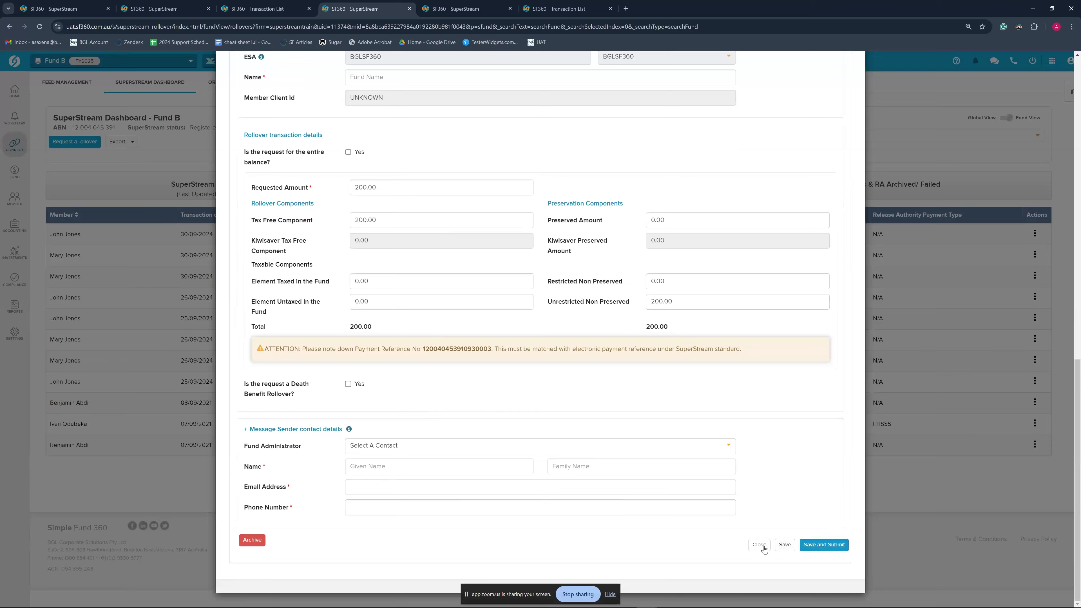
scroll(755, 336, "up", 10)
left_click(853, 78)
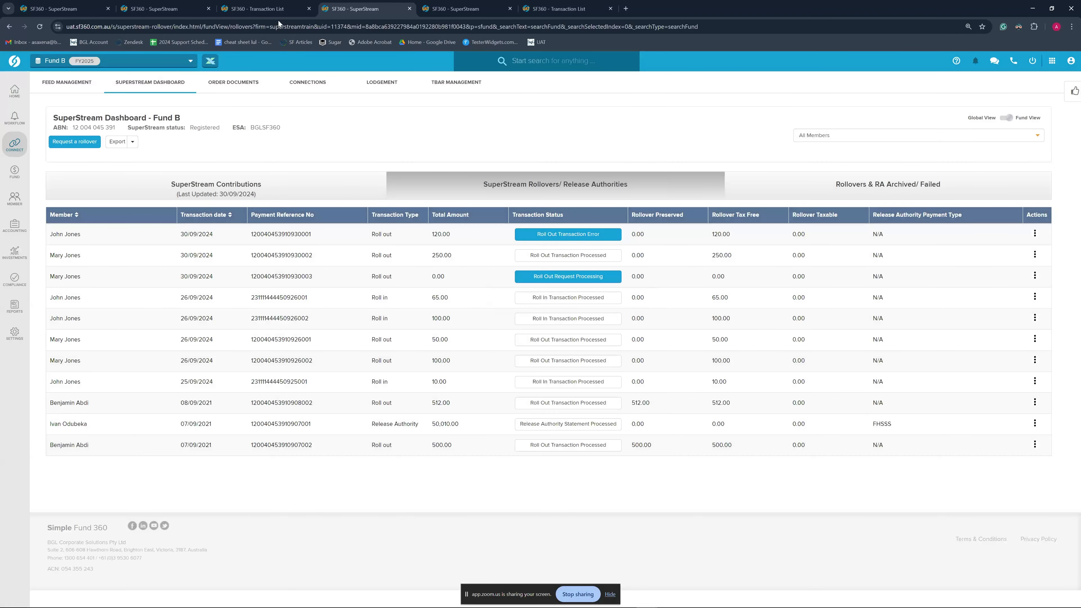
left_click(187, 8)
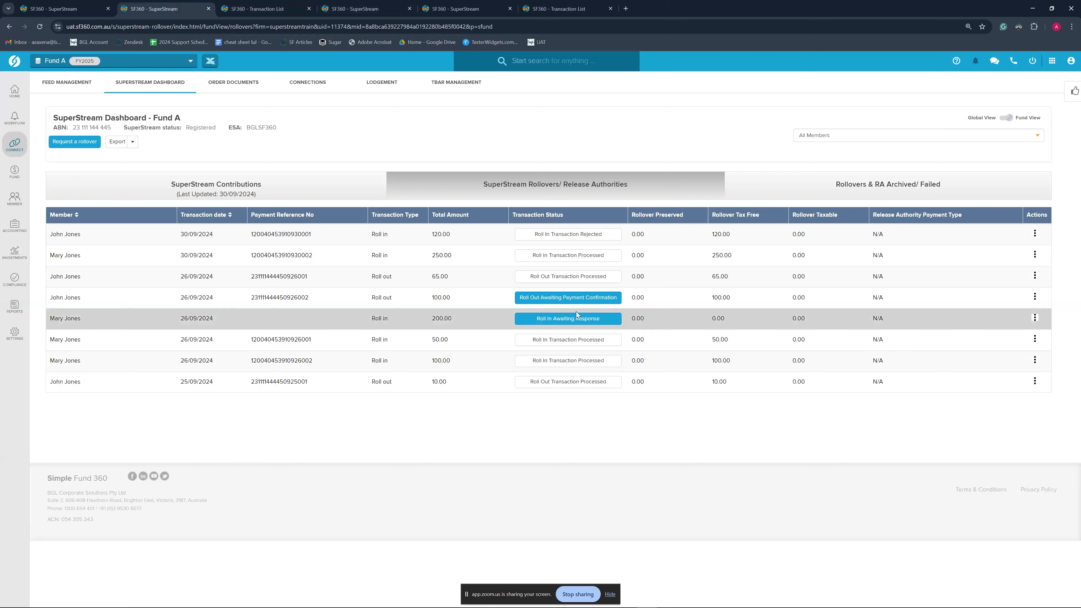
left_click(598, 319)
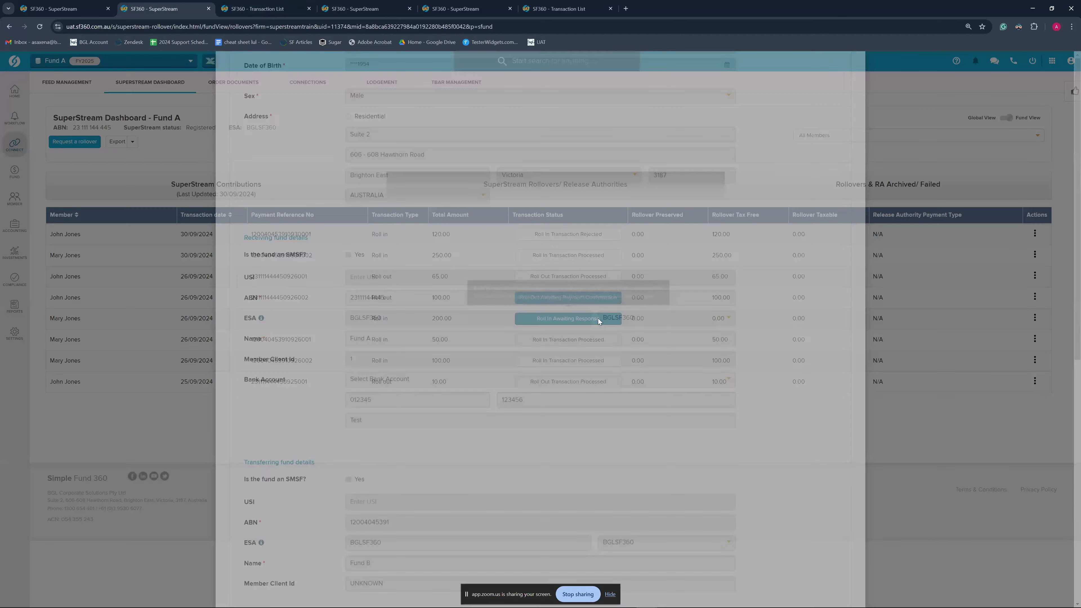
scroll(745, 383, "down", 10)
scroll(748, 388, "up", 10)
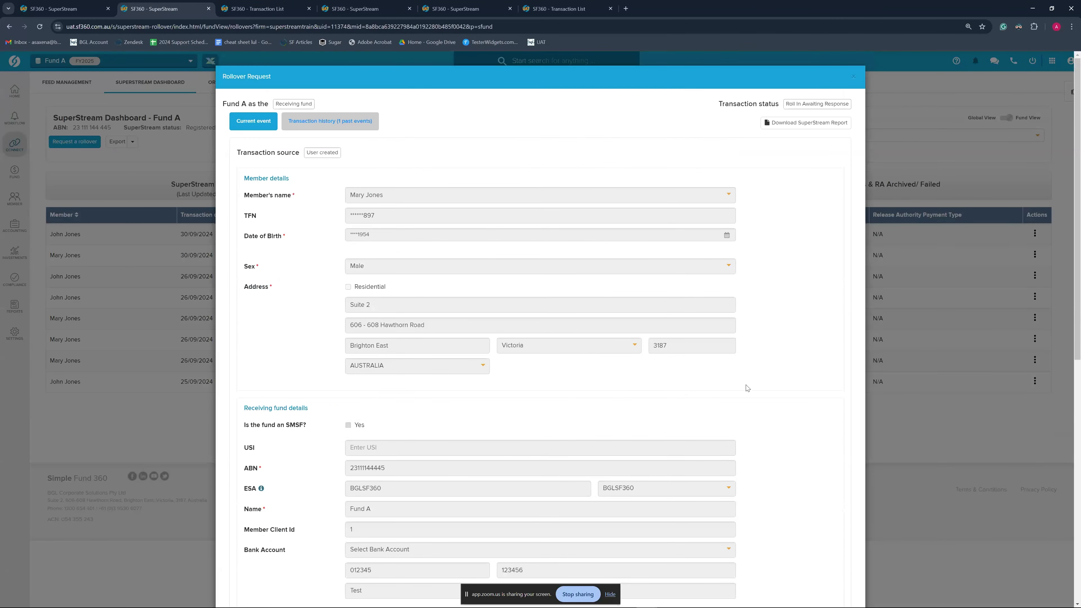
left_click(856, 81)
mouse_move(568, 318)
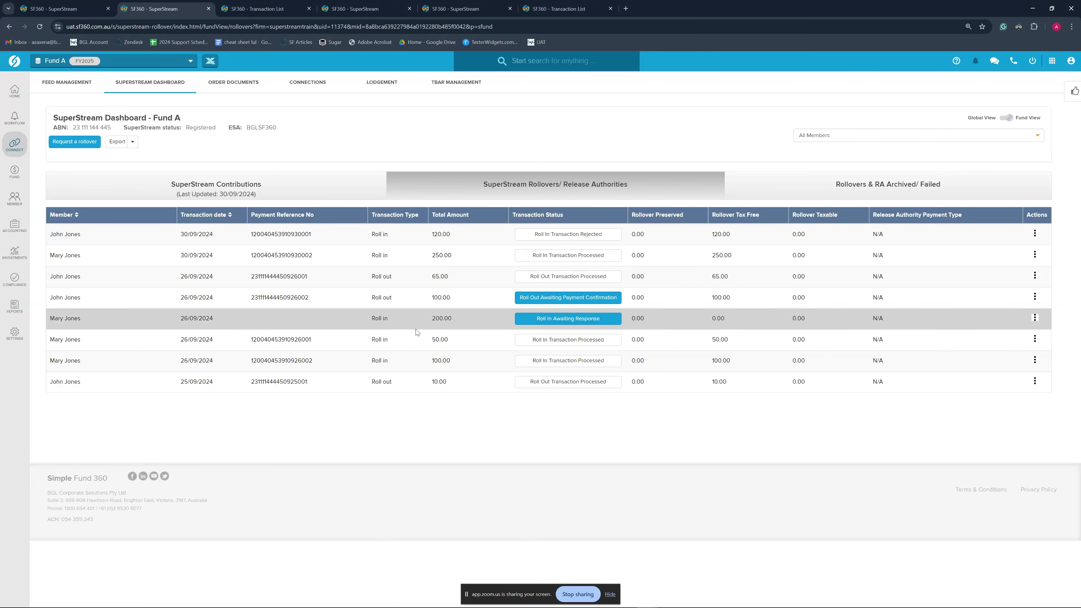
mouse_move(525, 322)
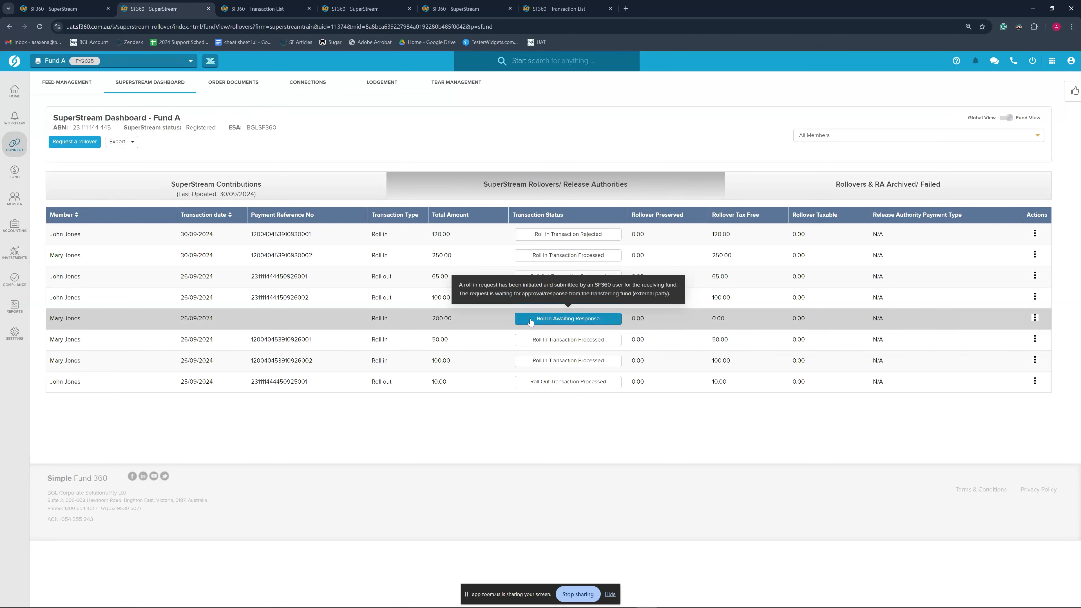
key("ctrl+Tab")
key("ctrl+Tab")
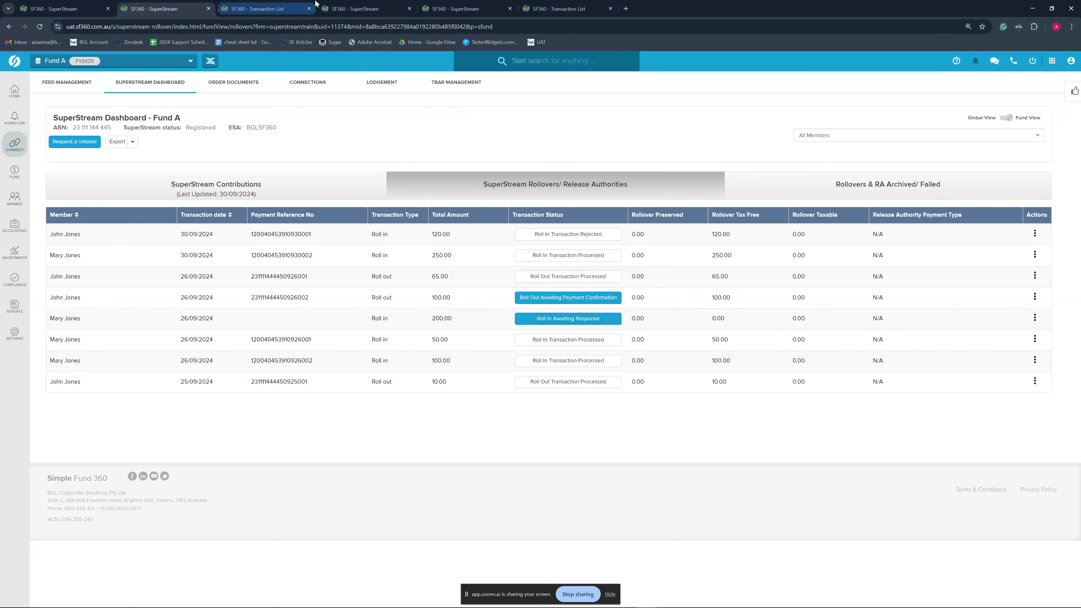
mouse_move(574, 282)
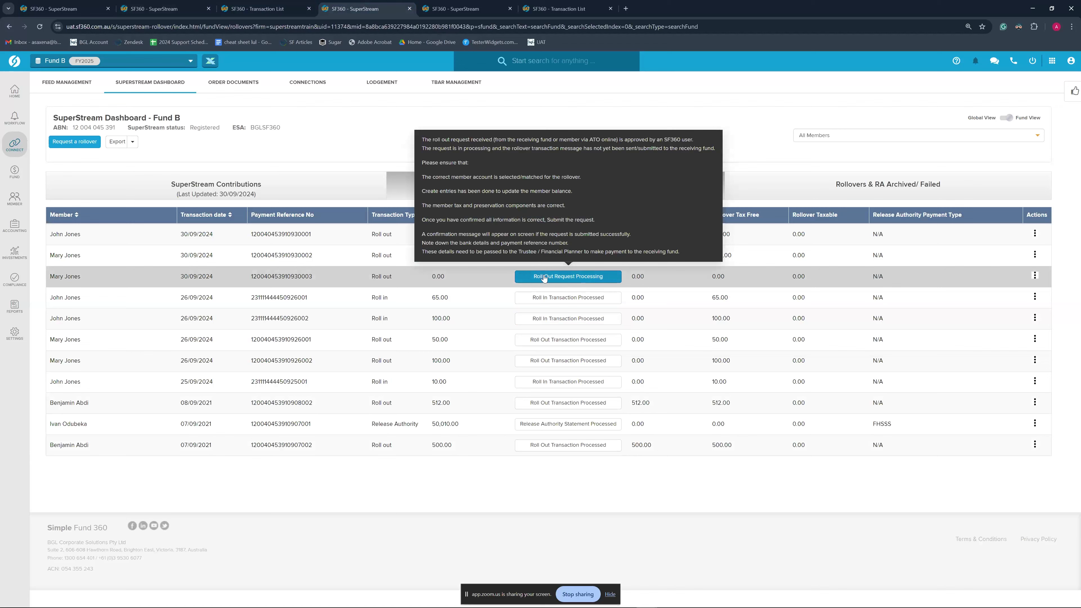
Open the processing 200.00 roll-out and enter the sender contact's name, e-mail and phone number
left_click(577, 284)
scroll(642, 375, "down", 6)
scroll(642, 374, "down", 2)
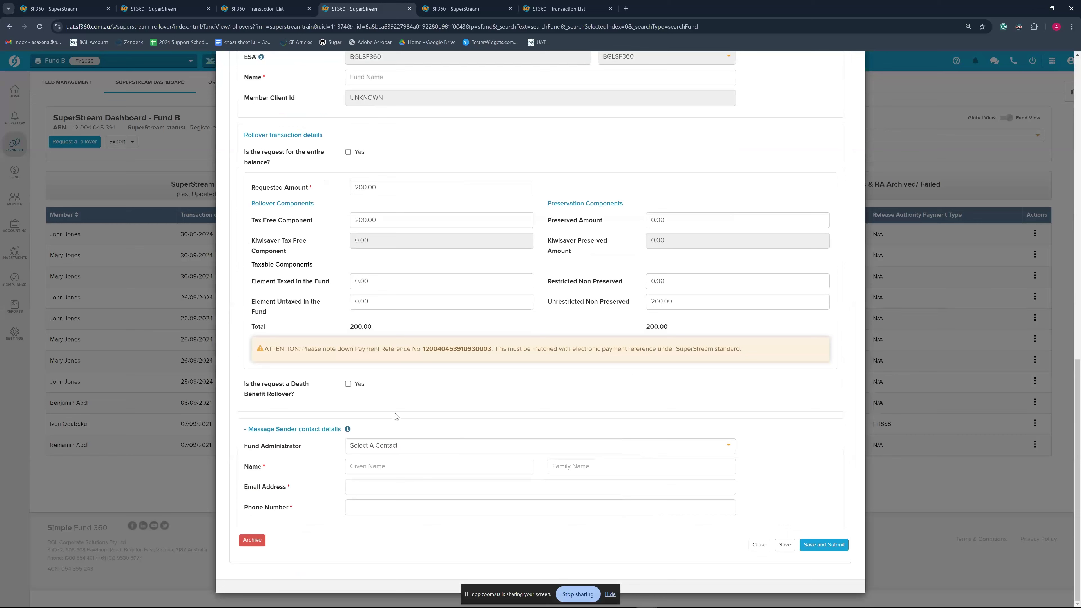
left_click(393, 465)
key("Tab")
key("Tab")
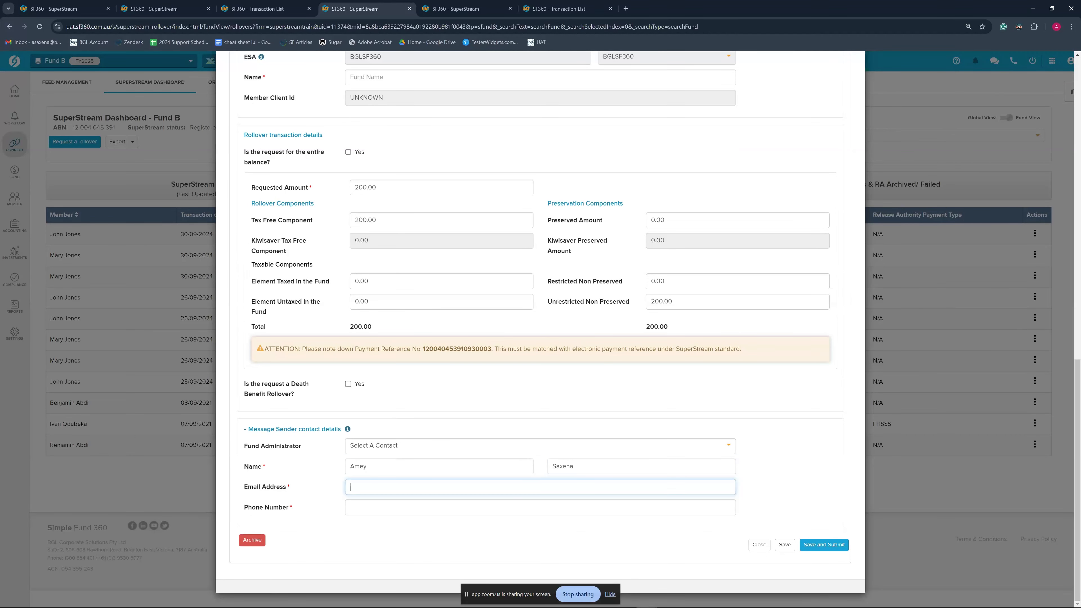
left_click(399, 485)
key("ctrl+v")
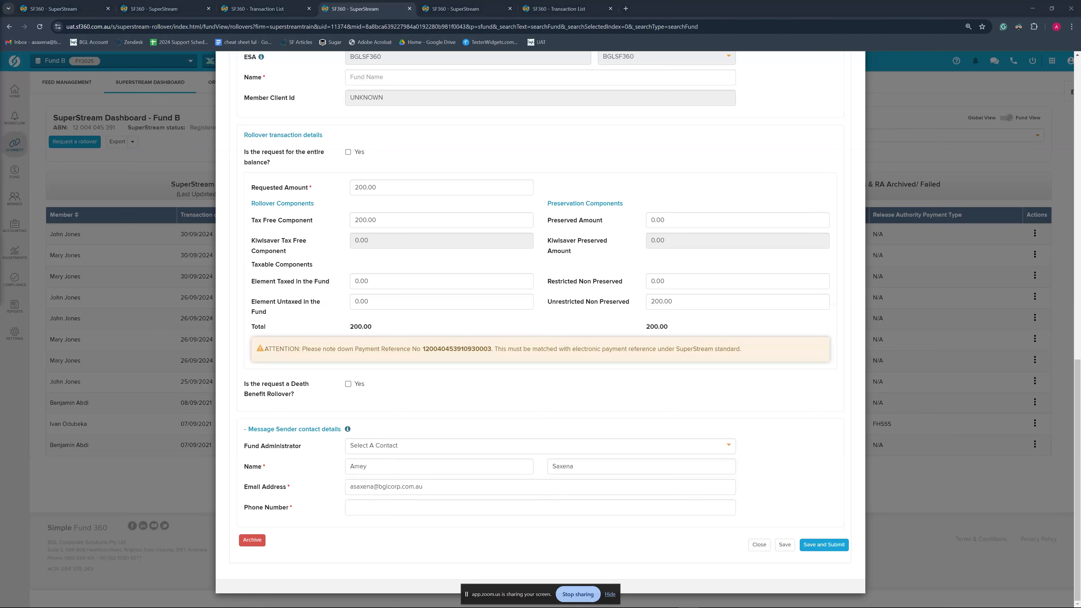
left_click(389, 505)
key("ctrl+v")
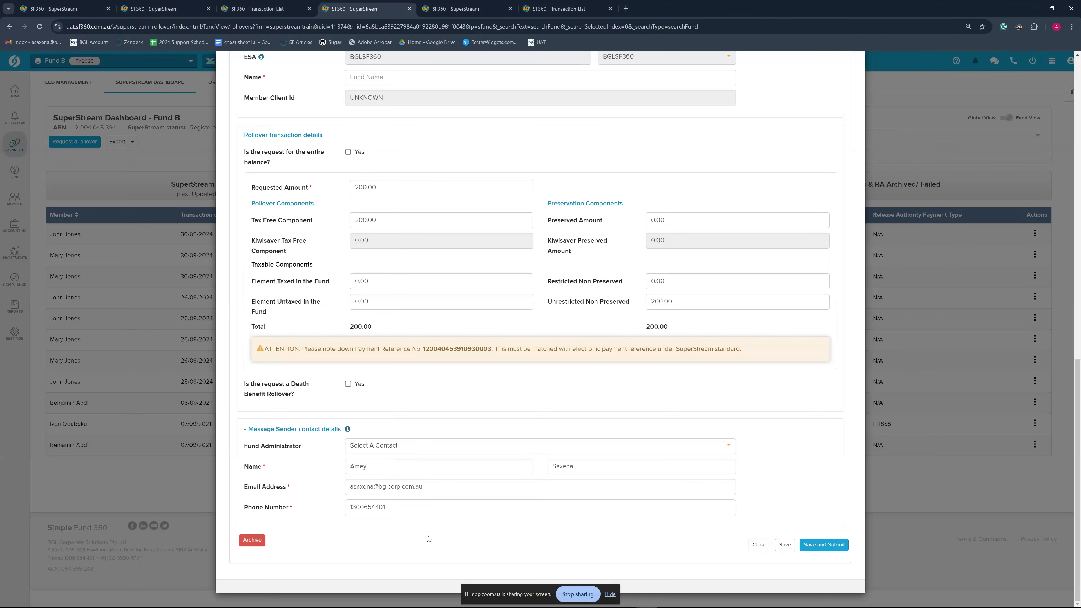
Enter 'Fund B' as the sending fund name and 'Fund A' as the receiving fund name
scroll(448, 394, "up", 5)
scroll(447, 394, "down", 5)
scroll(446, 402, "up", 5)
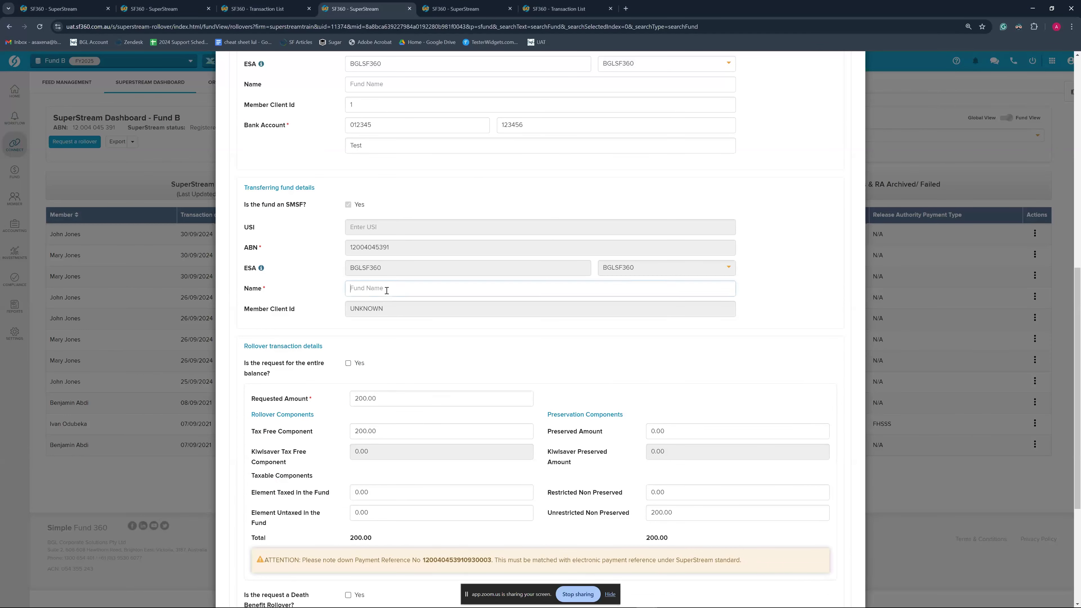
type("Fund B")
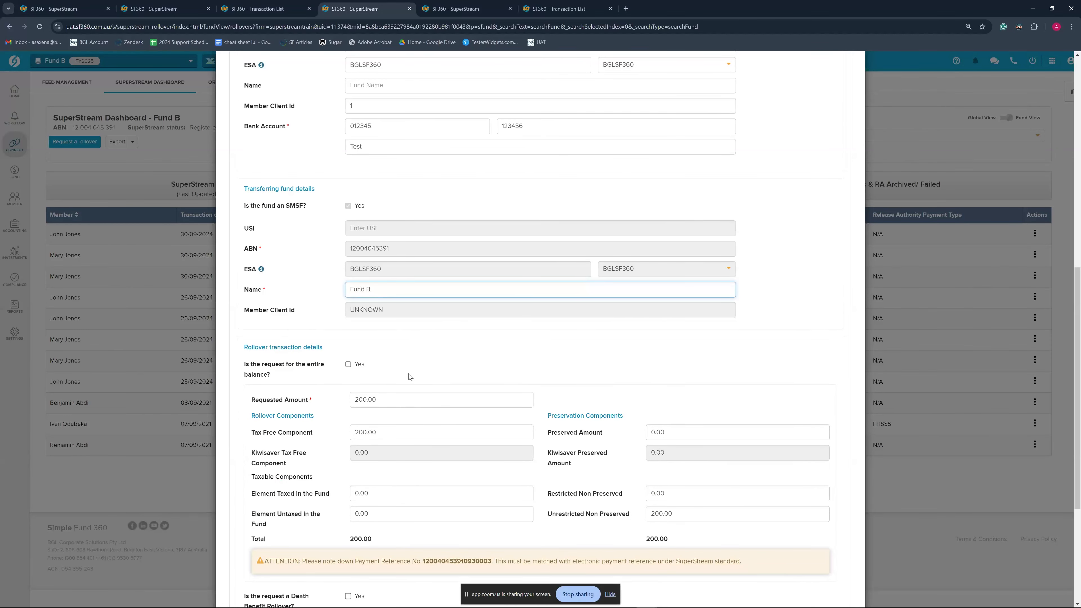
scroll(409, 376, "up", 4)
left_click(374, 253)
type("FUnd A")
key("BackSpace")
key("BackSpace")
key("BackSpace")
key("BackSpace")
key("BackSpace")
type("und A")
Save and submit the rollover, ticking all confirmation checks before Confirm & Submit
scroll(441, 348, "up", 7)
scroll(451, 447, "down", 14)
scroll(457, 445, "down", 3)
left_click(823, 545)
left_click(340, 369)
left_click(755, 398)
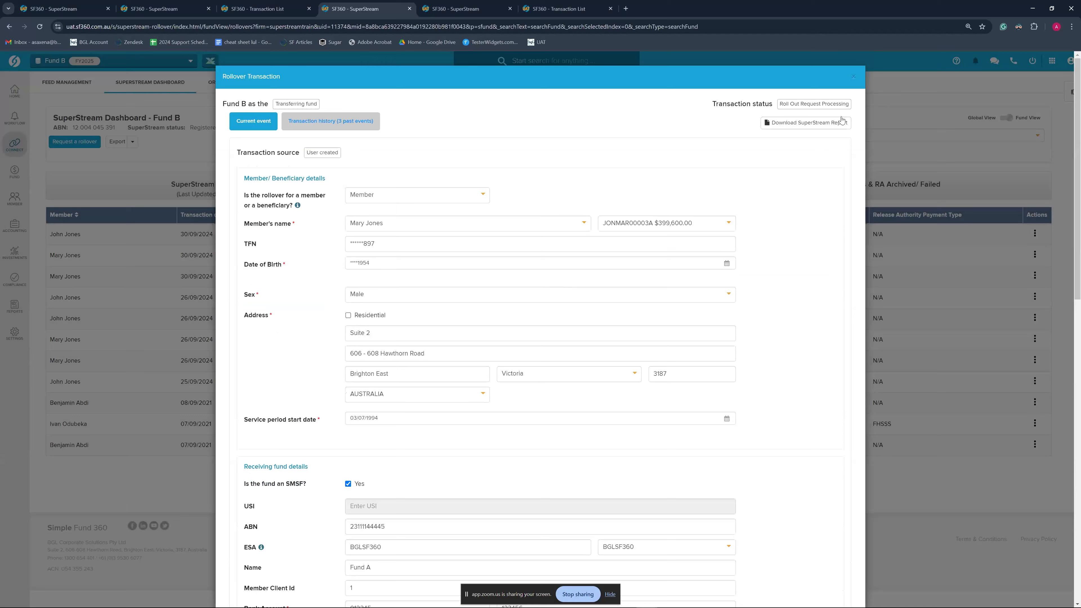
Close the submitted form, review the $200.00 payment amount and reference, then dismiss the message
left_click(853, 77)
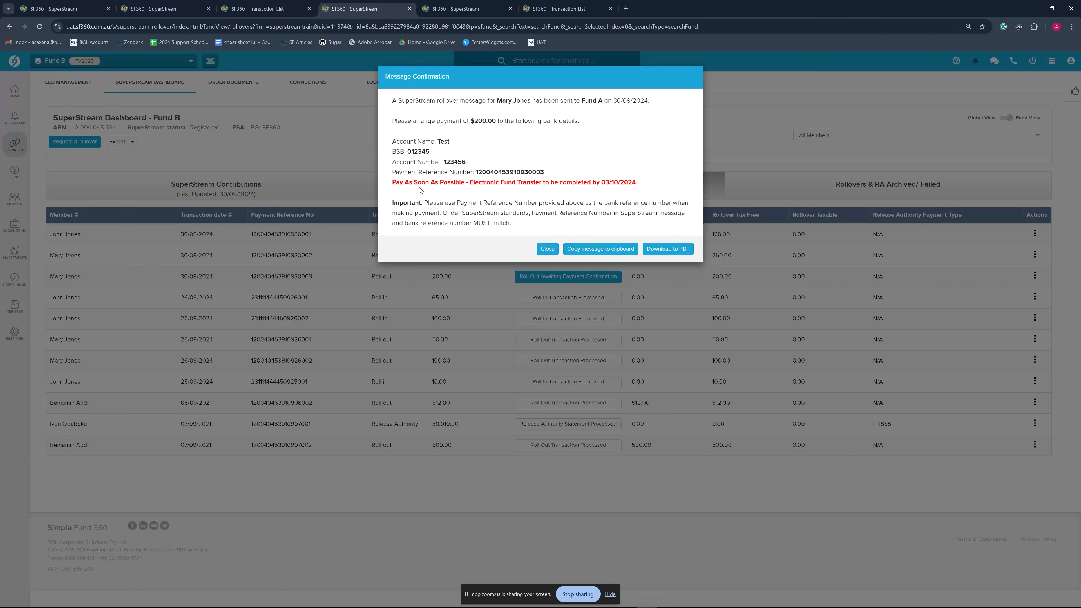
left_click_drag(474, 172, 552, 174)
left_click(552, 175)
left_click_drag(471, 121, 497, 121)
left_click(511, 149)
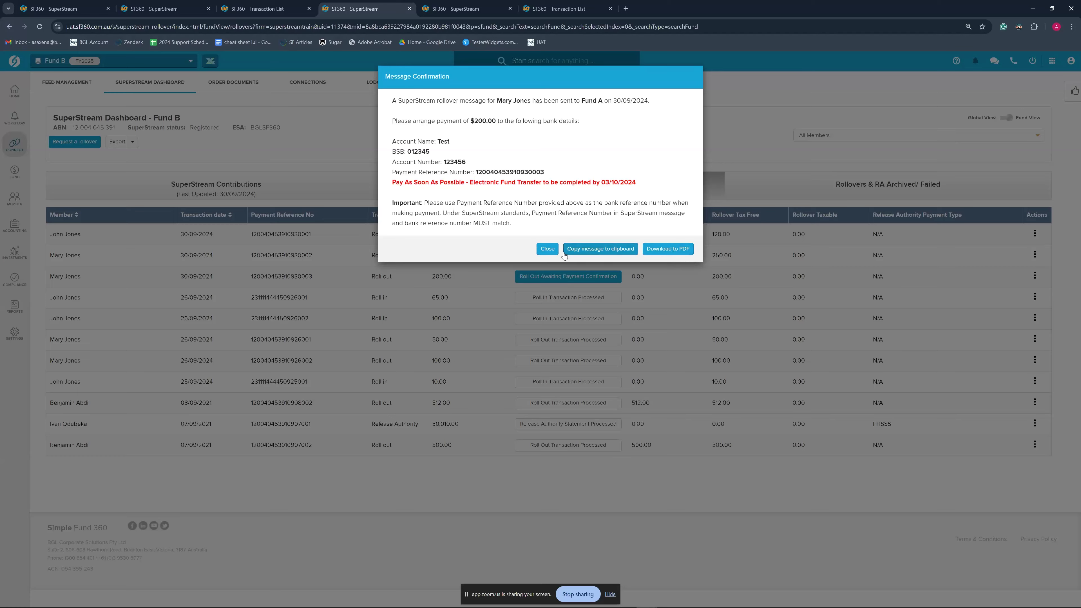
left_click(549, 250)
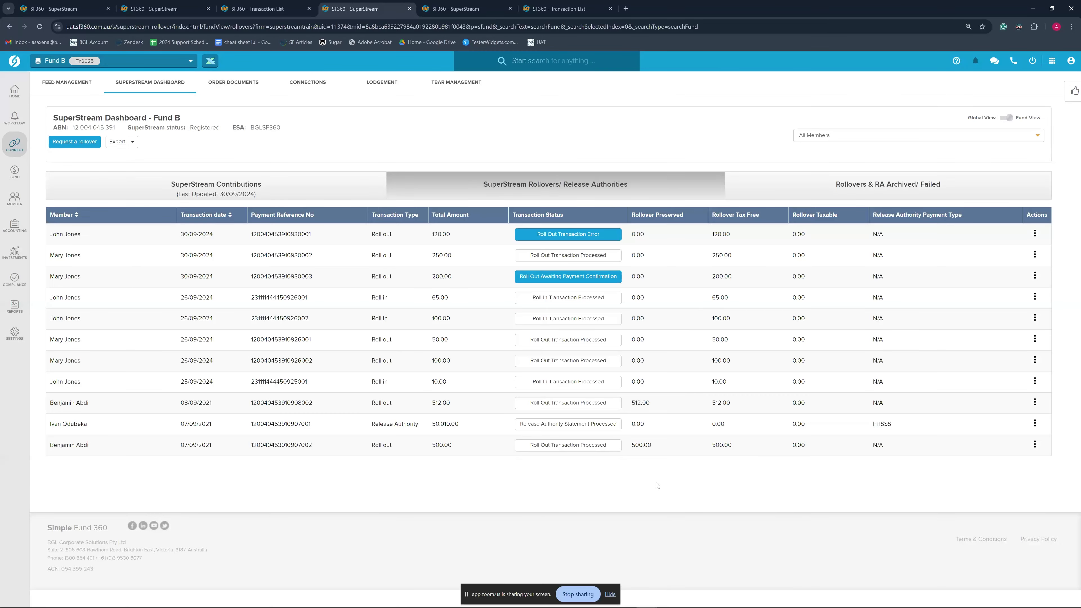
Show Fund A's single-fund SuperStream Rollovers list and reload it until the roll-in appears received
left_click(162, 8)
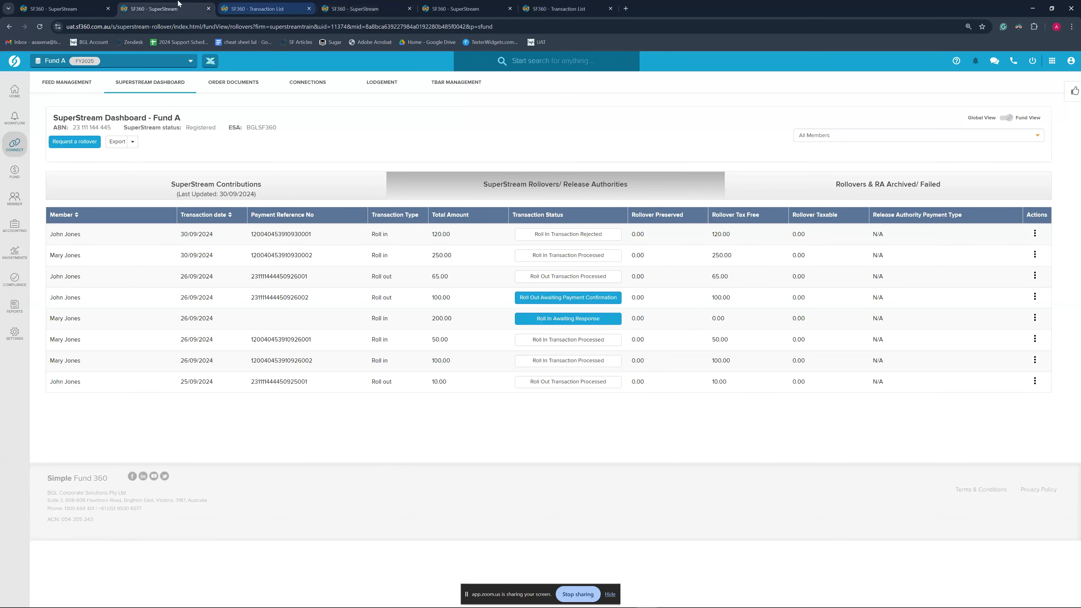
left_click(150, 91)
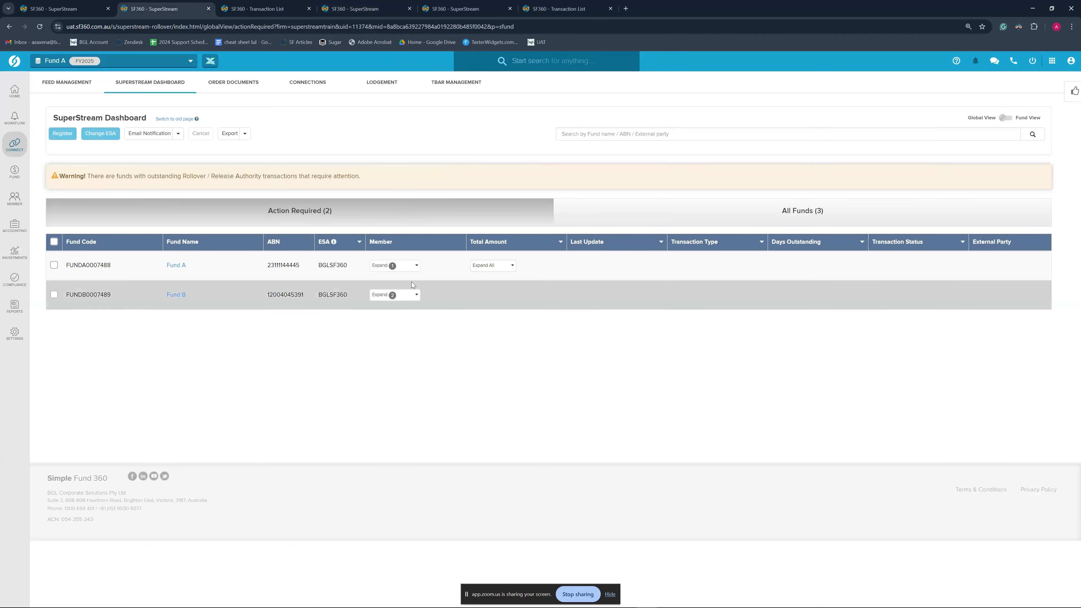
left_click(1005, 118)
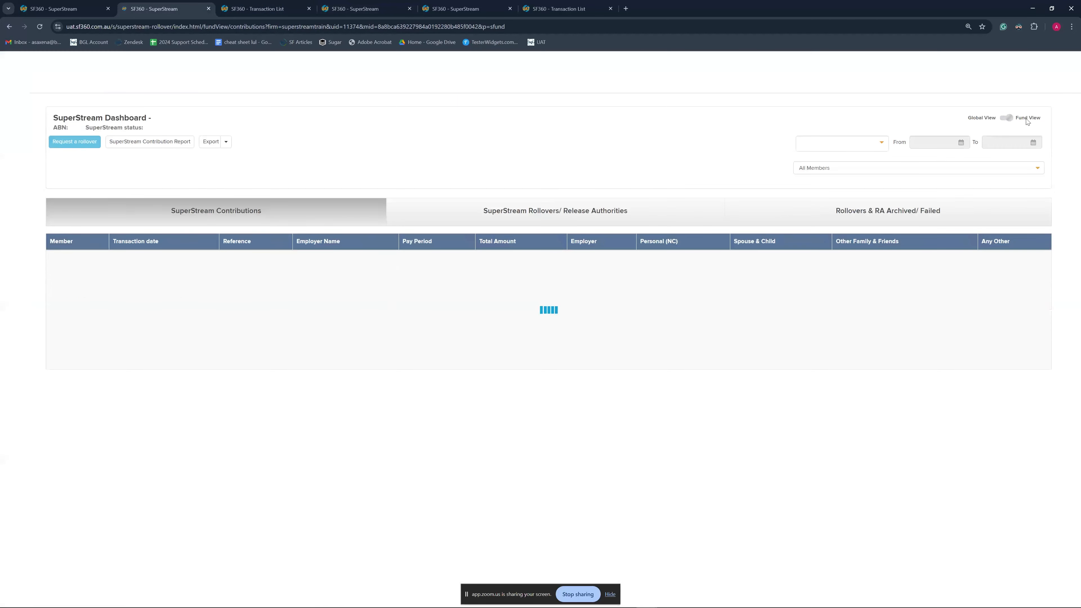
left_click(555, 210)
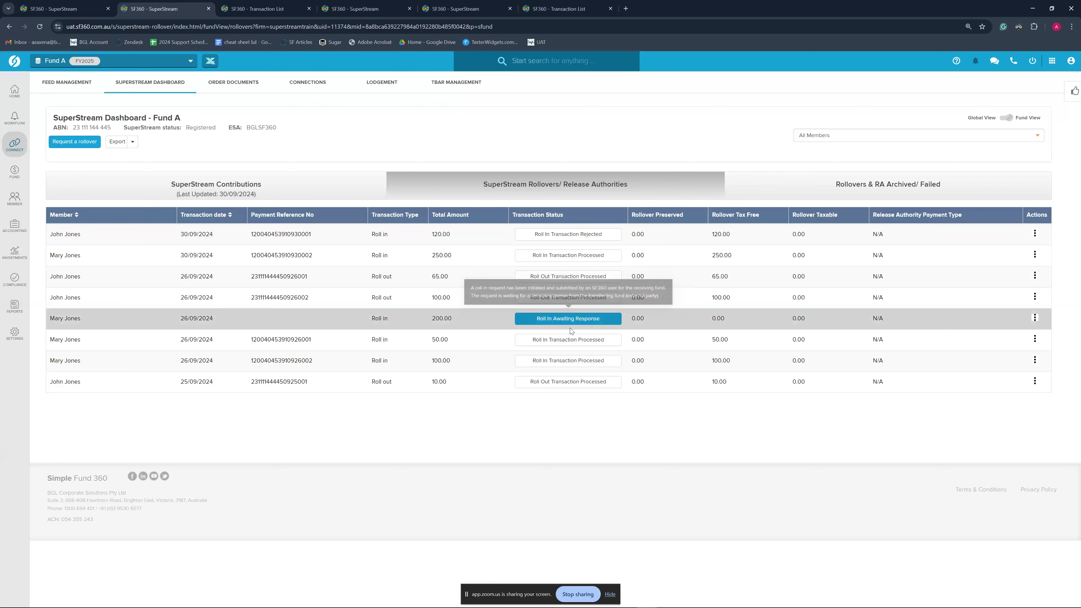
left_click(546, 195)
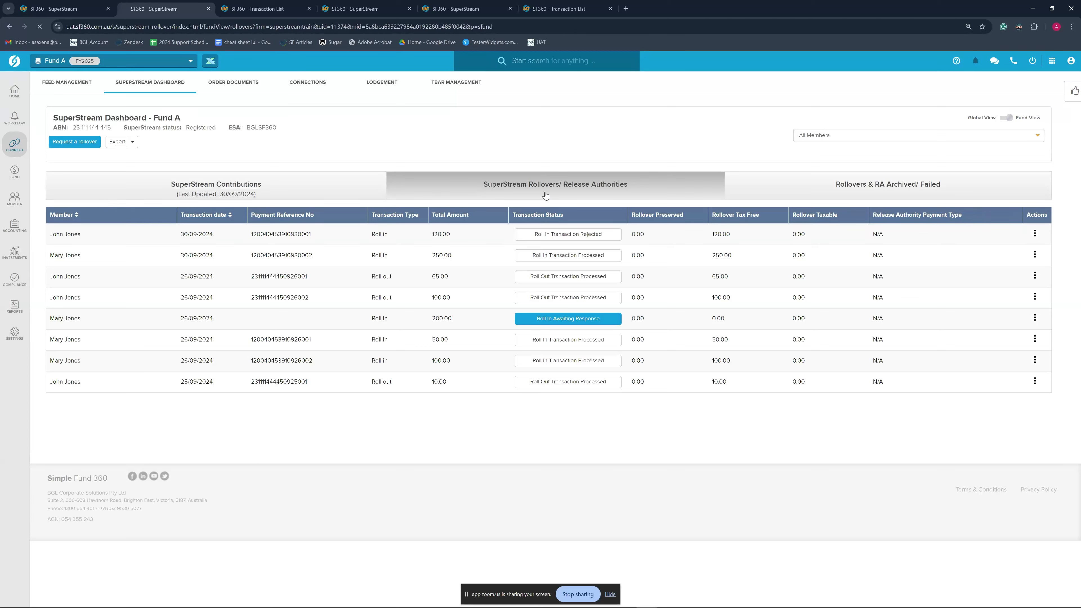
mouse_move(562, 278)
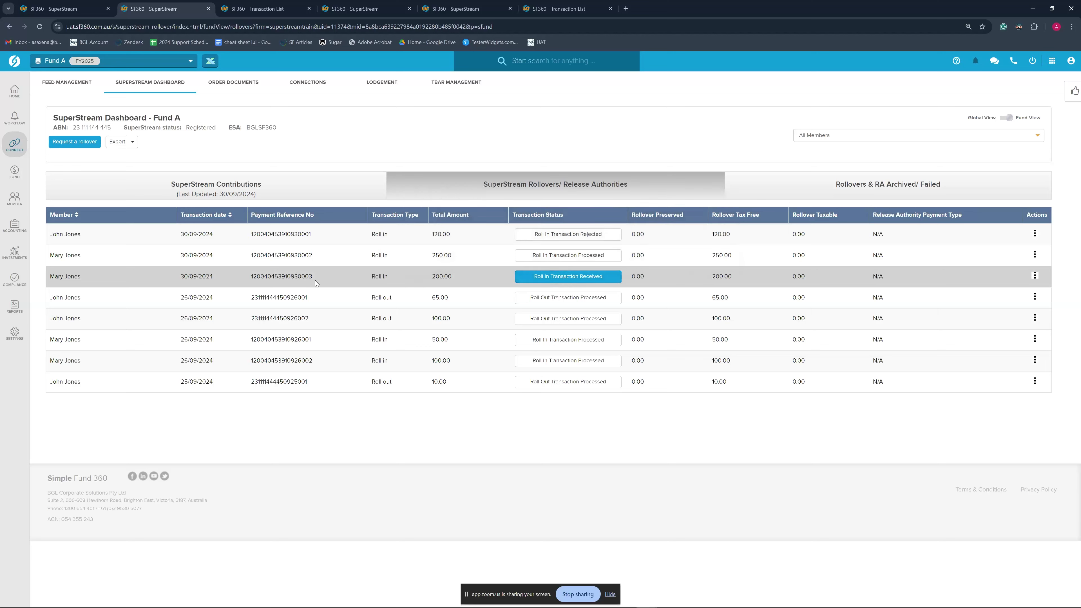
Review the received roll-in's details, close them, and open Fund A's Transaction List
left_click(566, 281)
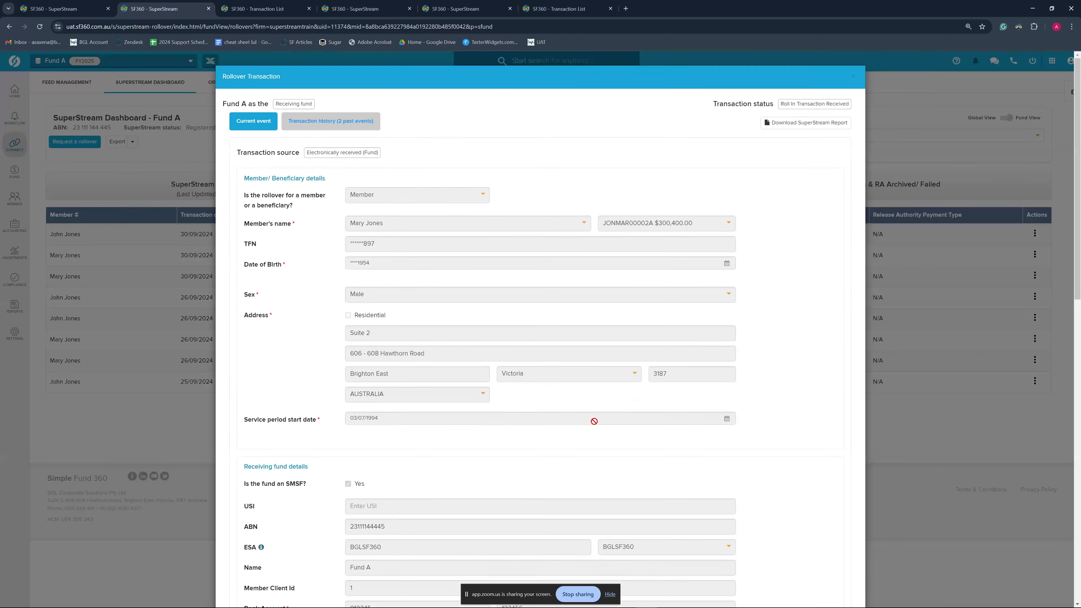
scroll(780, 466, "down", 8)
scroll(780, 466, "up", 5)
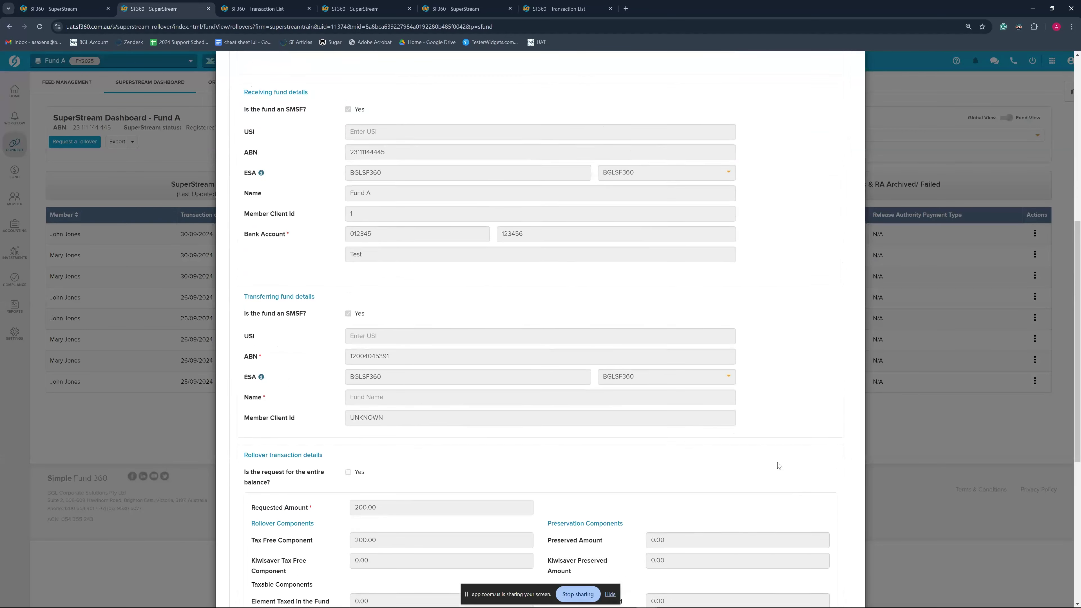
scroll(761, 460, "down", 10)
scroll(747, 453, "down", 2)
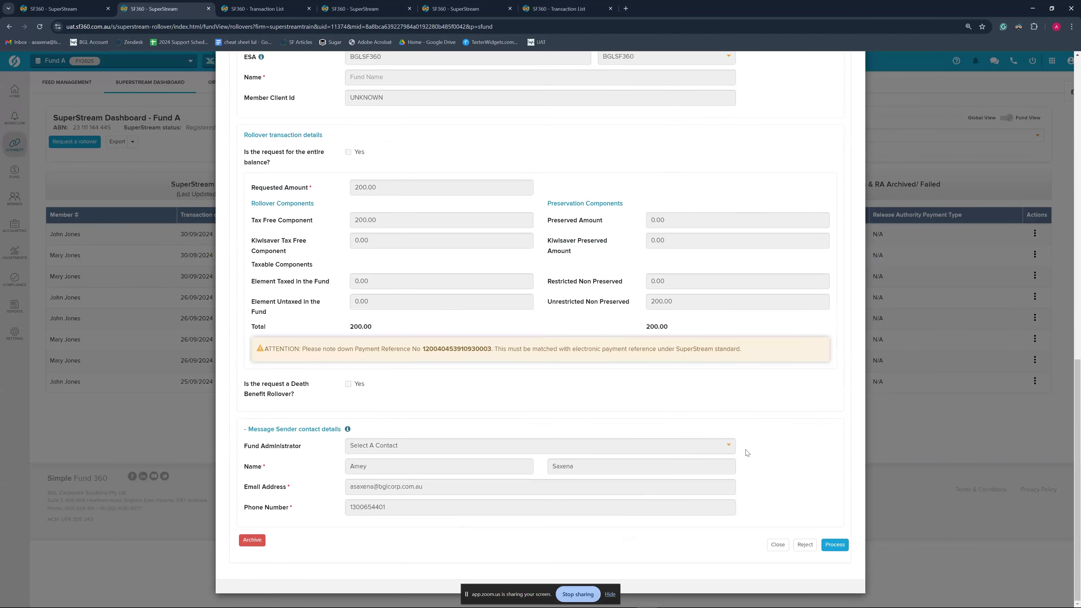
scroll(726, 359, "up", 5)
scroll(726, 358, "up", 10)
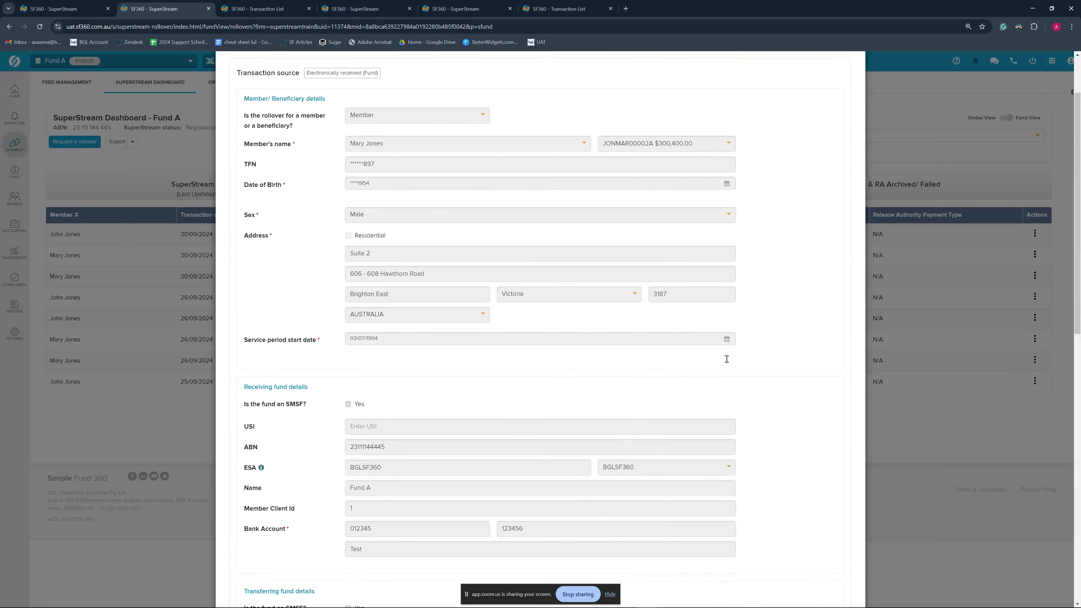
left_click(856, 78)
left_click(261, 9)
left_click(897, 108)
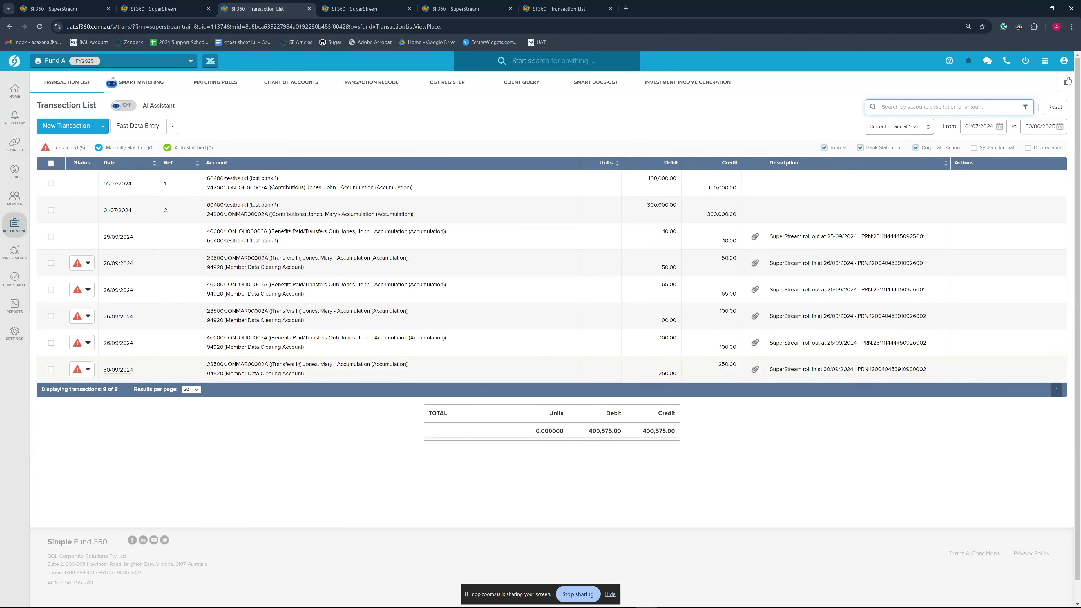
Flip through the browser tabs to view Fund B's transaction list, then return to Fund A's SuperStream dashboard
left_click(479, 5)
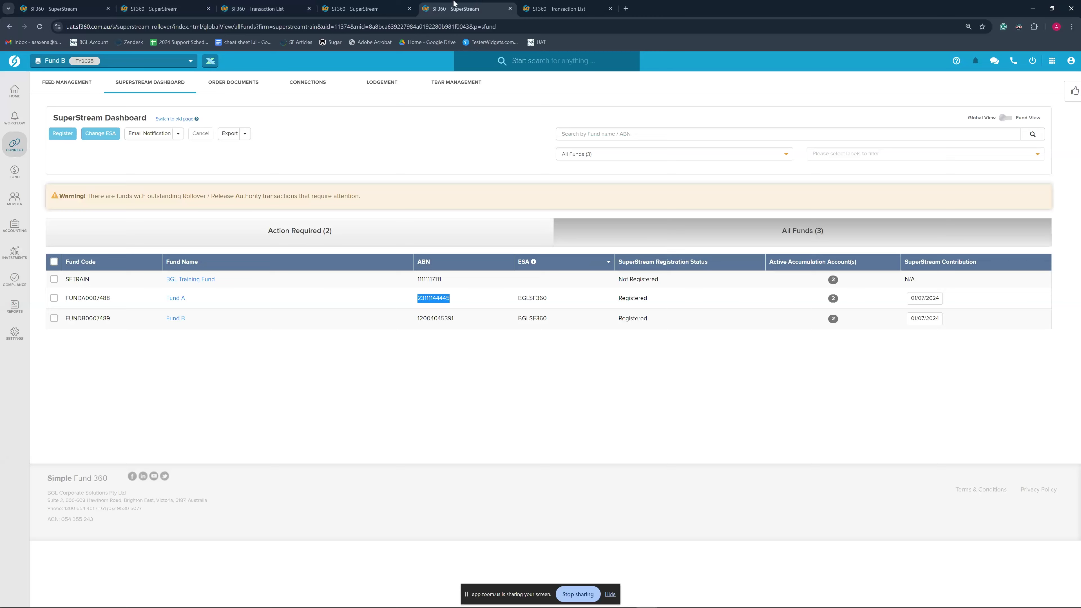
left_click(362, 7)
left_click(285, 4)
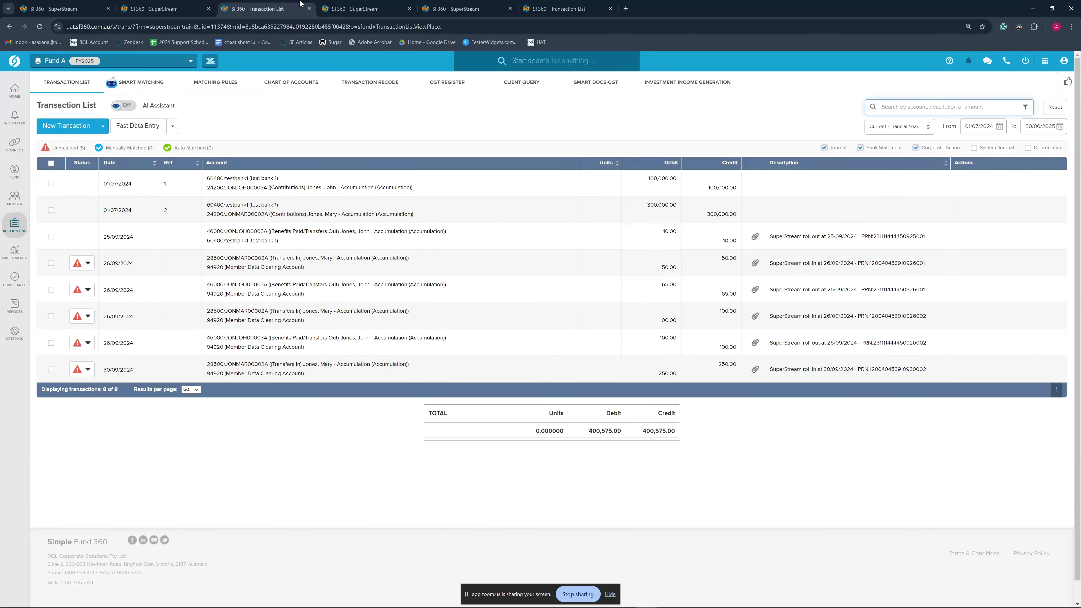
left_click(362, 6)
left_click(464, 6)
left_click(563, 4)
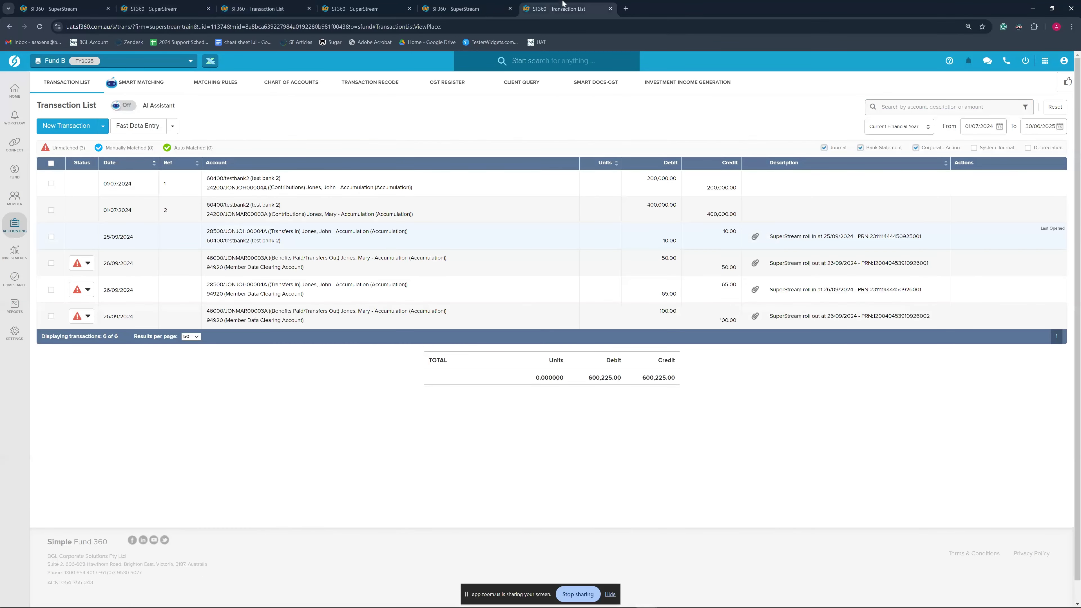
left_click(491, 4)
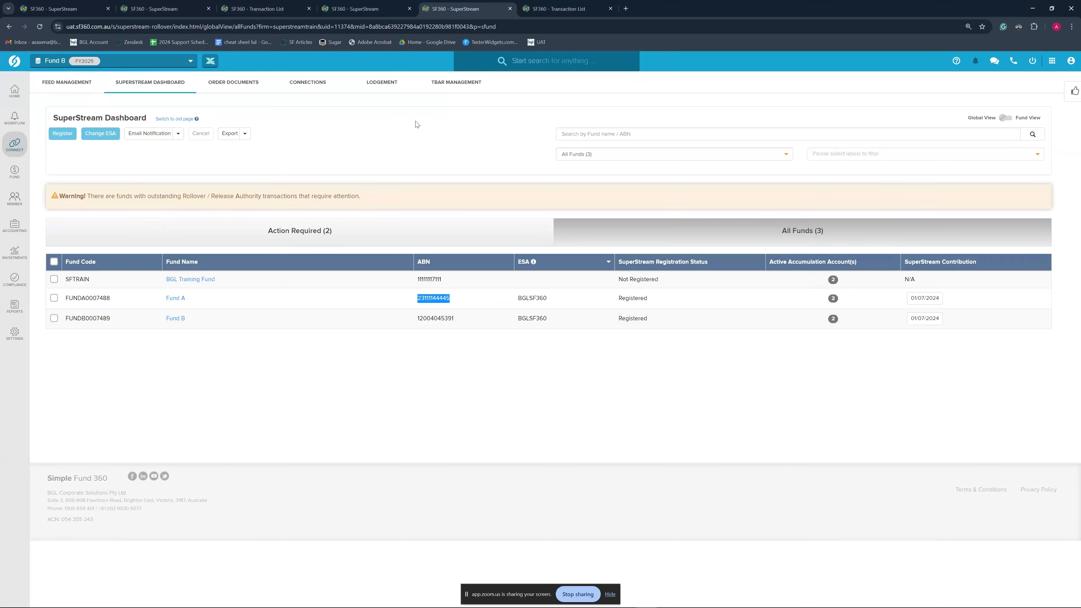
left_click(165, 4)
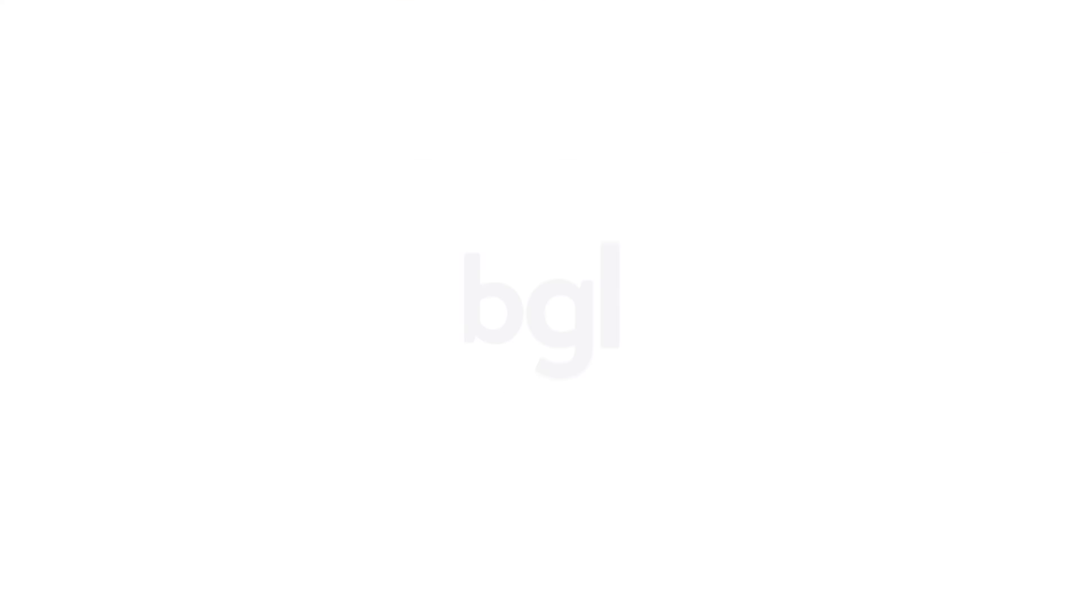